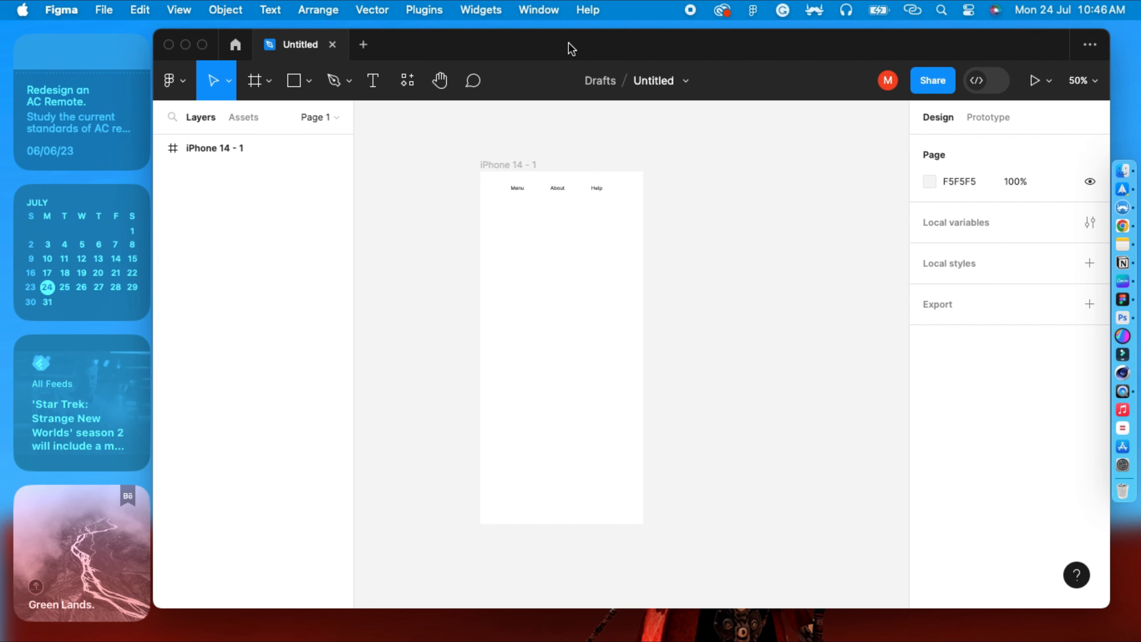
Close the open Untitled design file to return to the file browser.
left_click(332, 45)
left_click_drag(396, 45, 327, 49)
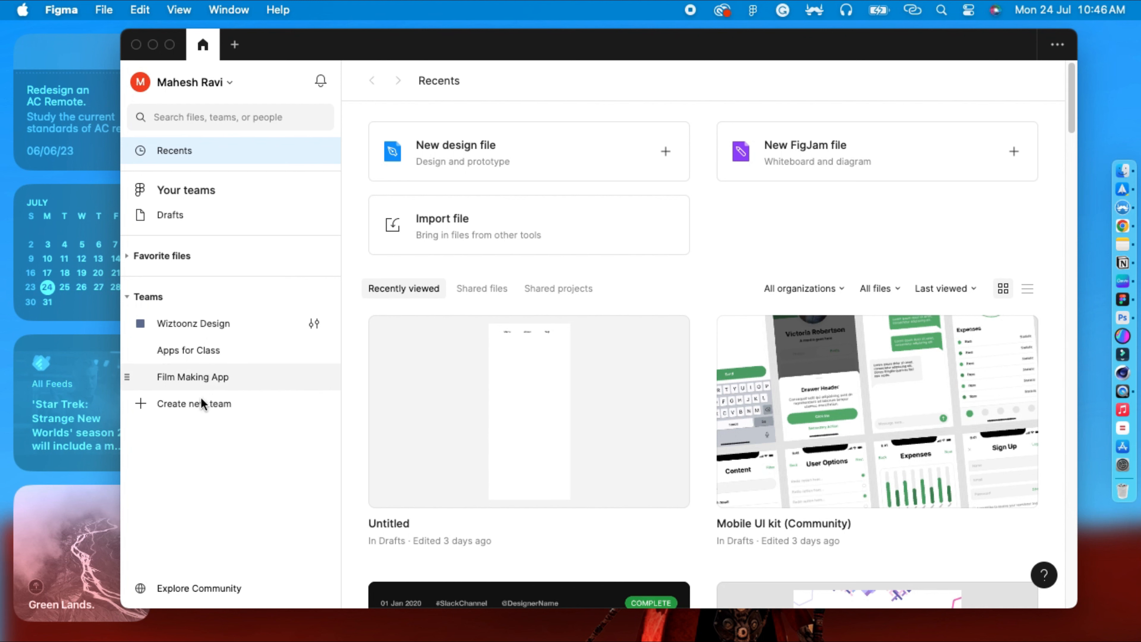
Create a new team named Test Team and skip adding collaborators.
left_click(137, 405)
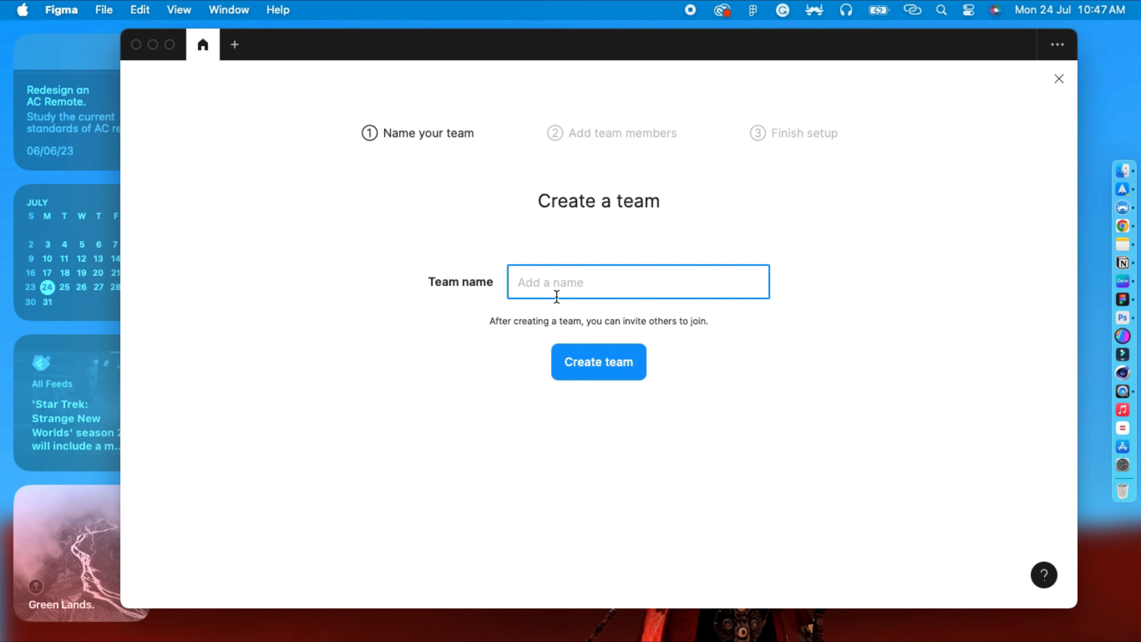
type("Test Teamn")
key("BackSpace")
left_click(570, 362)
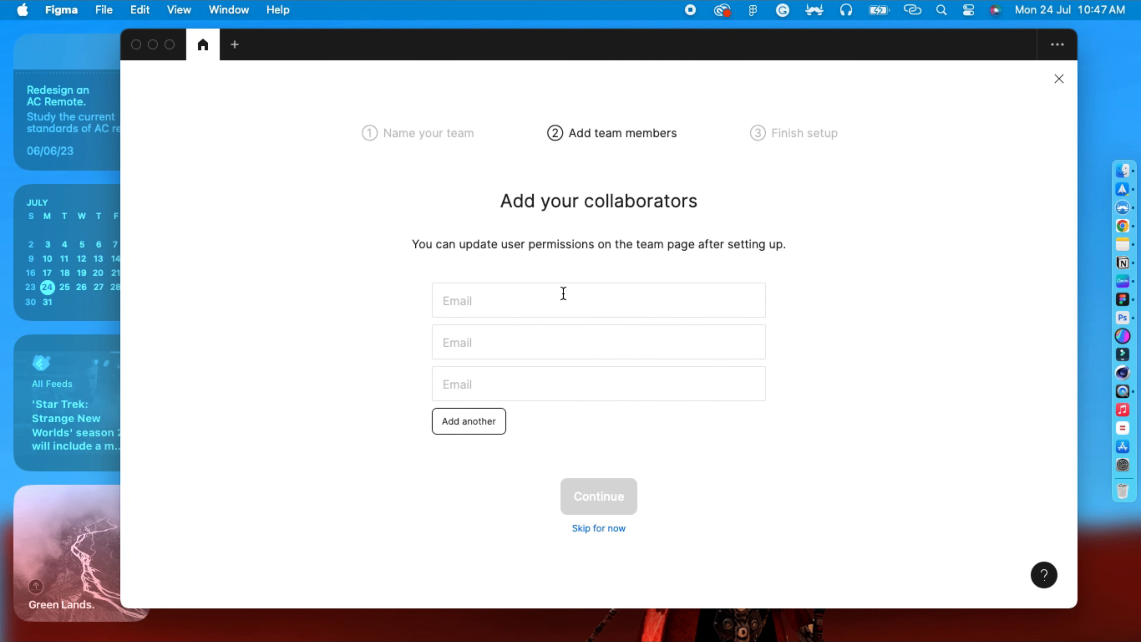
left_click(592, 529)
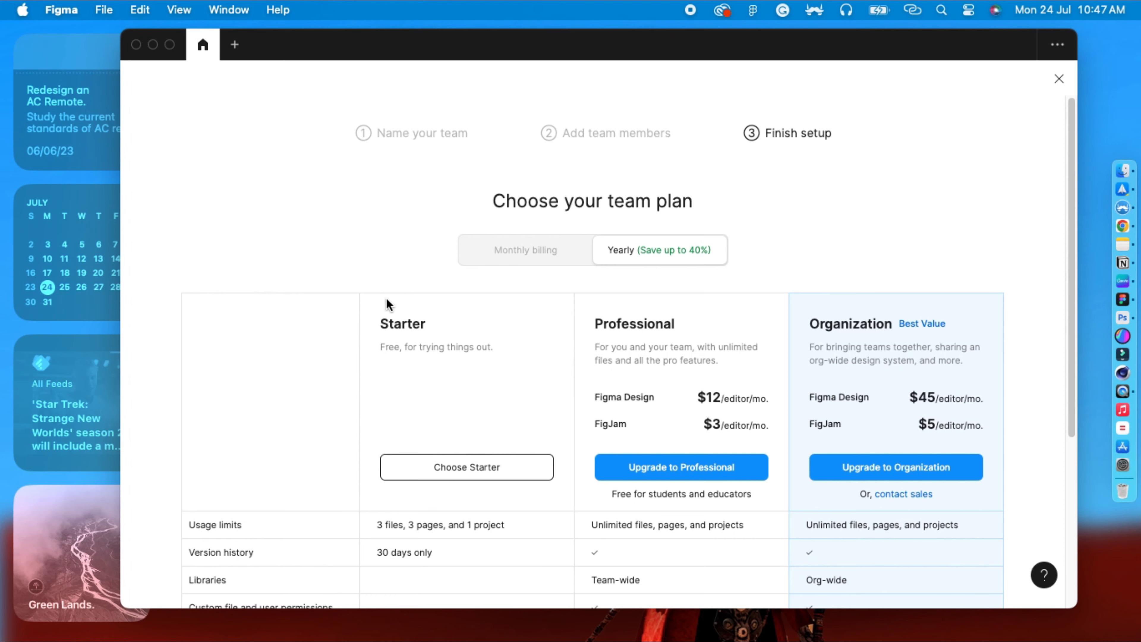
Review the team plan options and close the plan screen without upgrading.
scroll(380, 315, "down", 2)
scroll(380, 313, "down", 5)
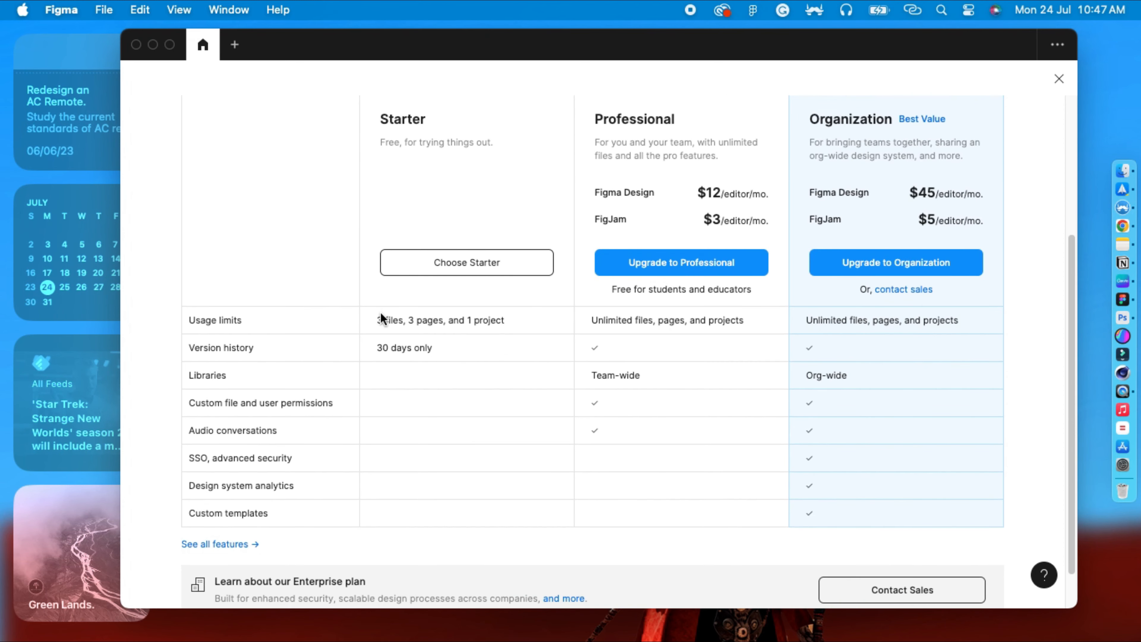
scroll(381, 313, "up", 5)
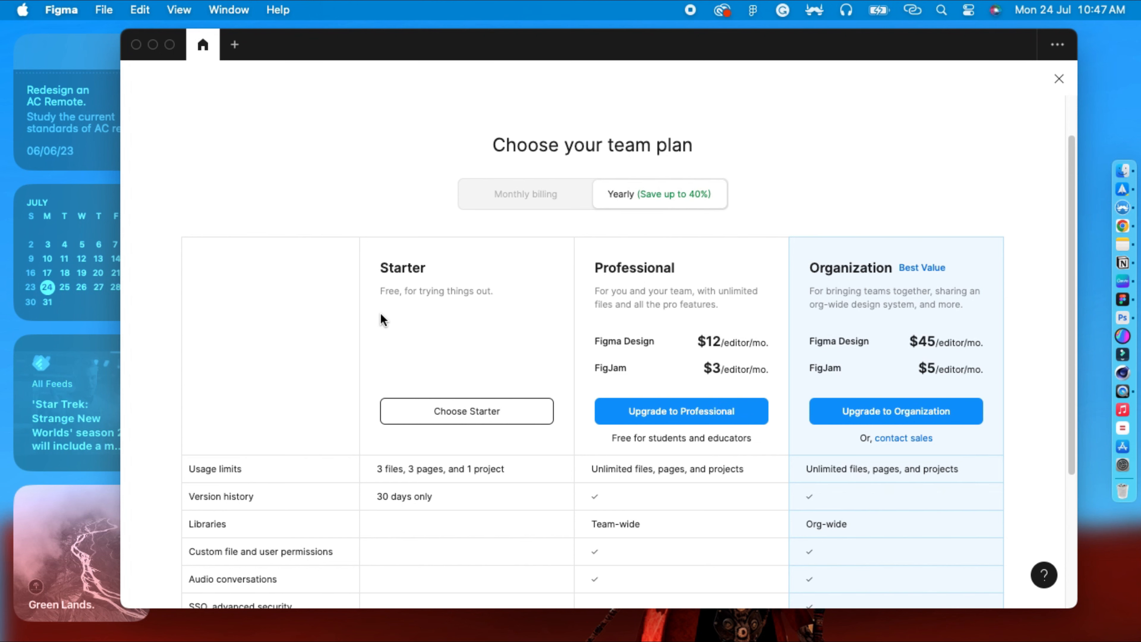
scroll(577, 313, "down", 3)
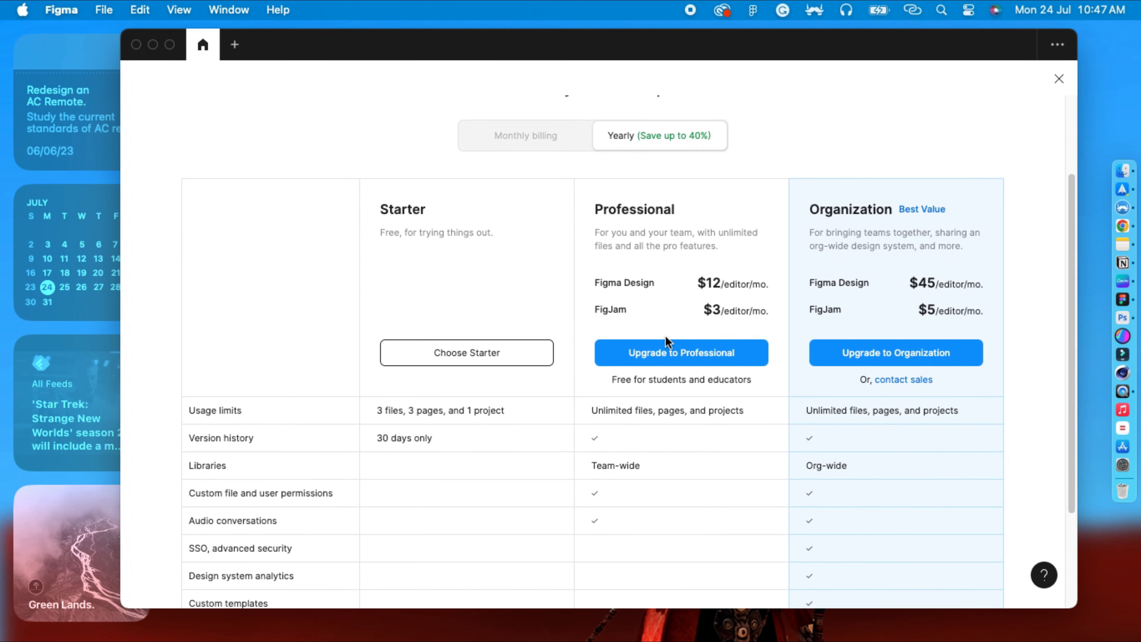
scroll(672, 395, "up", 5)
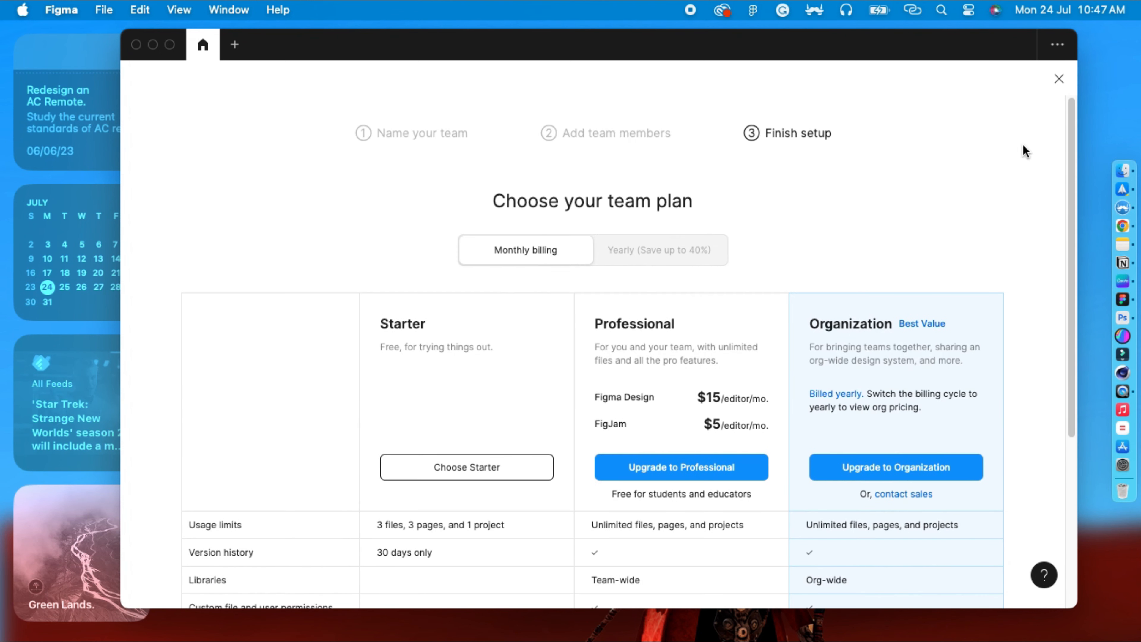
left_click(1059, 79)
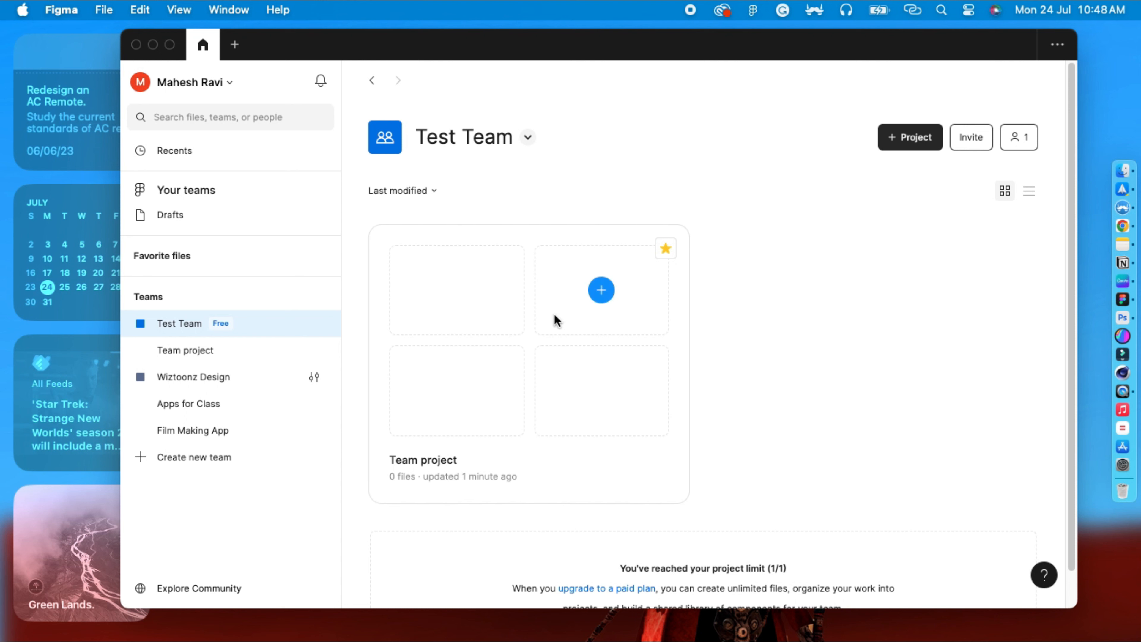
Open the Team project and create a new design file inside it.
left_click(435, 461)
double_click(434, 461)
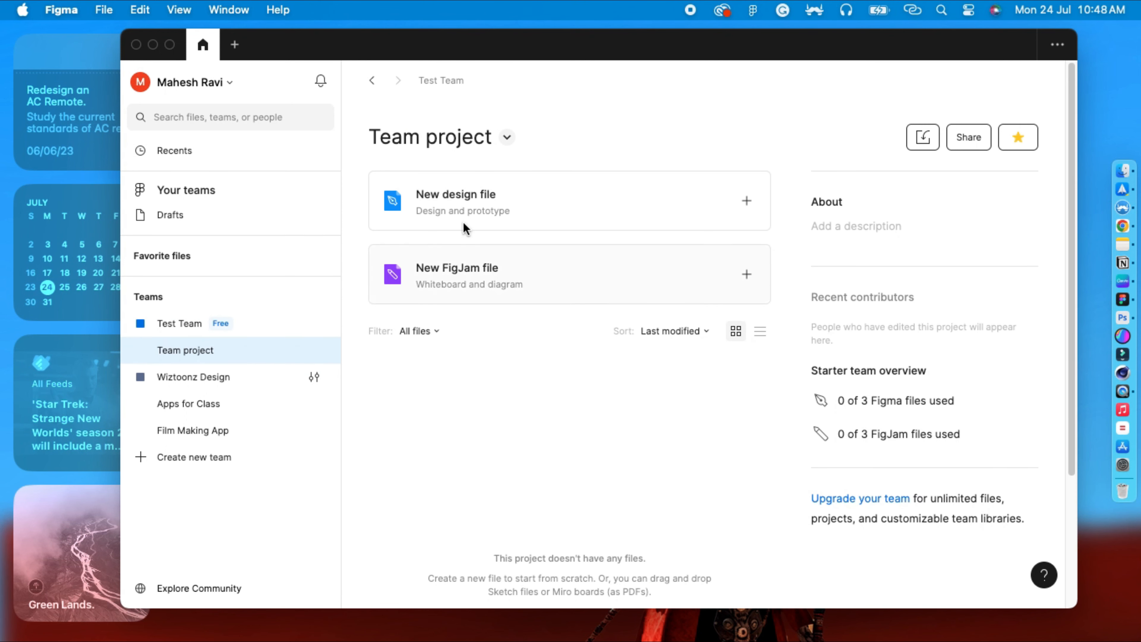
left_click_drag(566, 44, 545, 41)
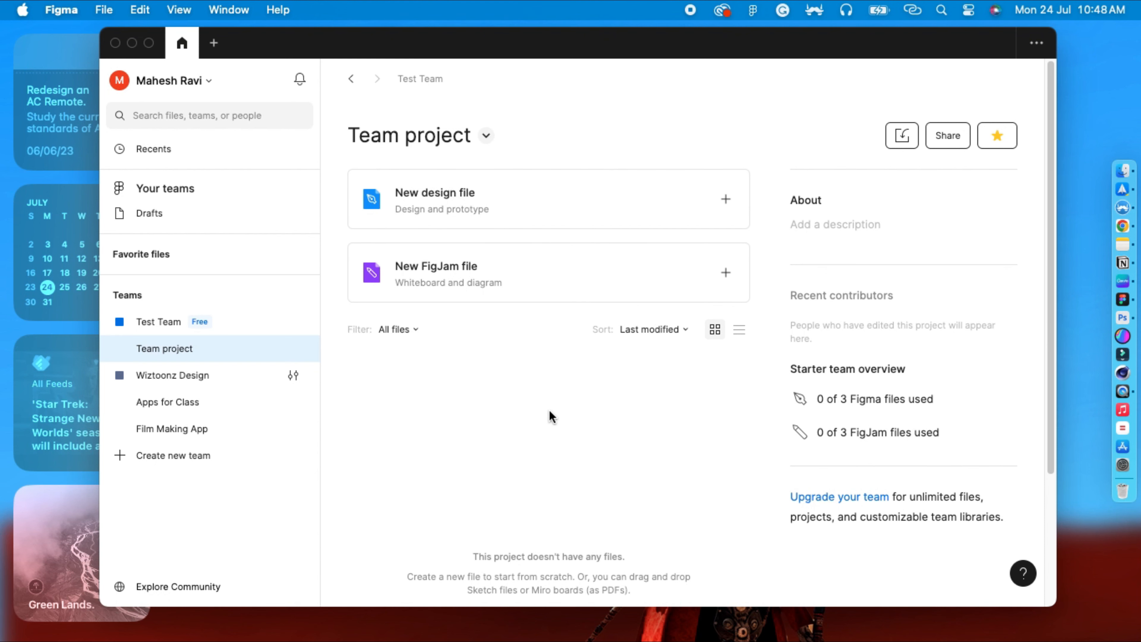
left_click(726, 200)
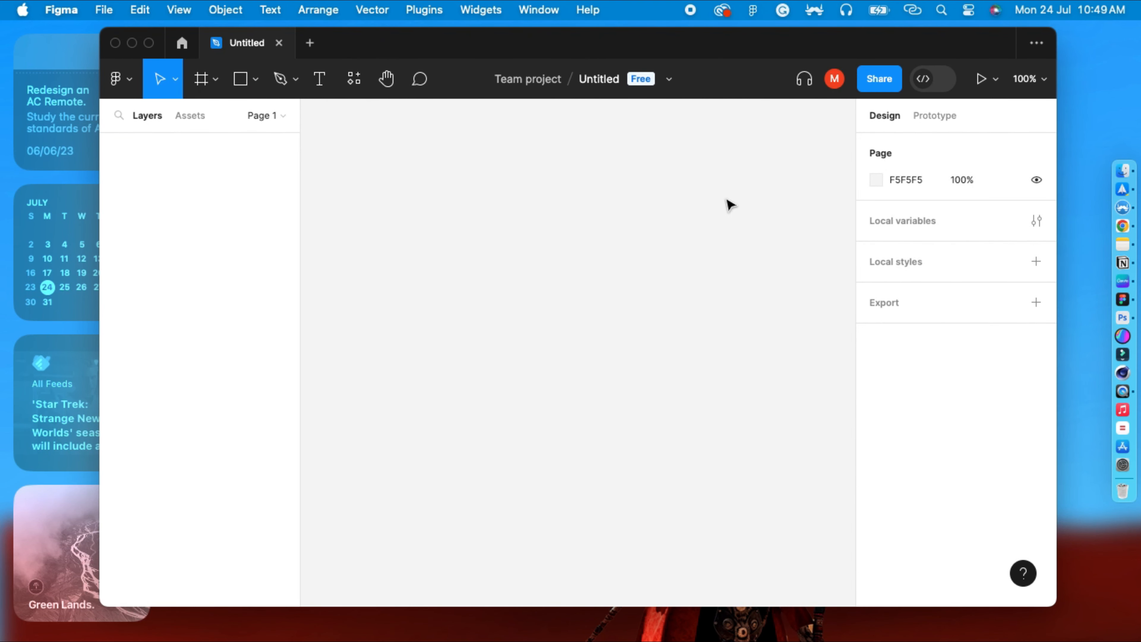
Rename the new design file as FilmMaker App.
left_click_drag(640, 45, 664, 45)
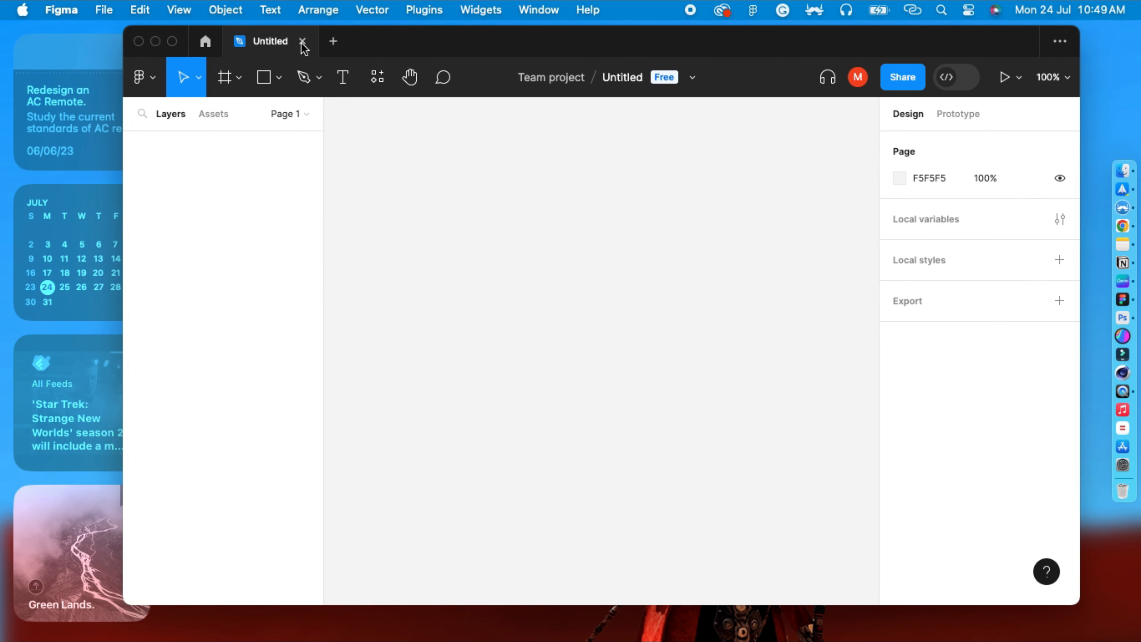
left_click(622, 79)
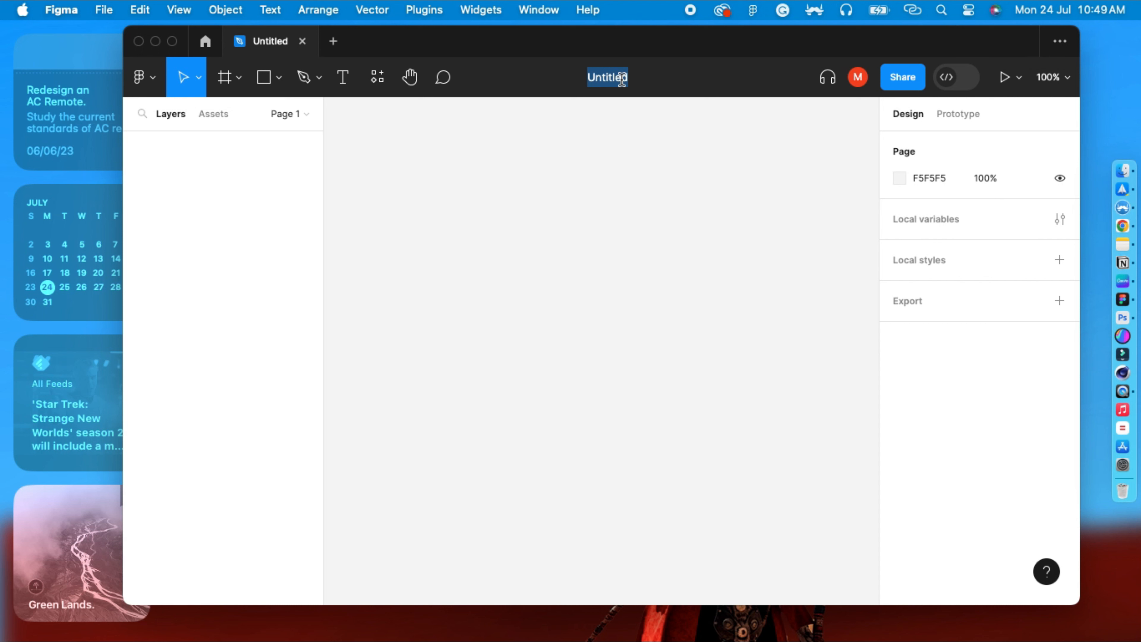
type("FilmMa")
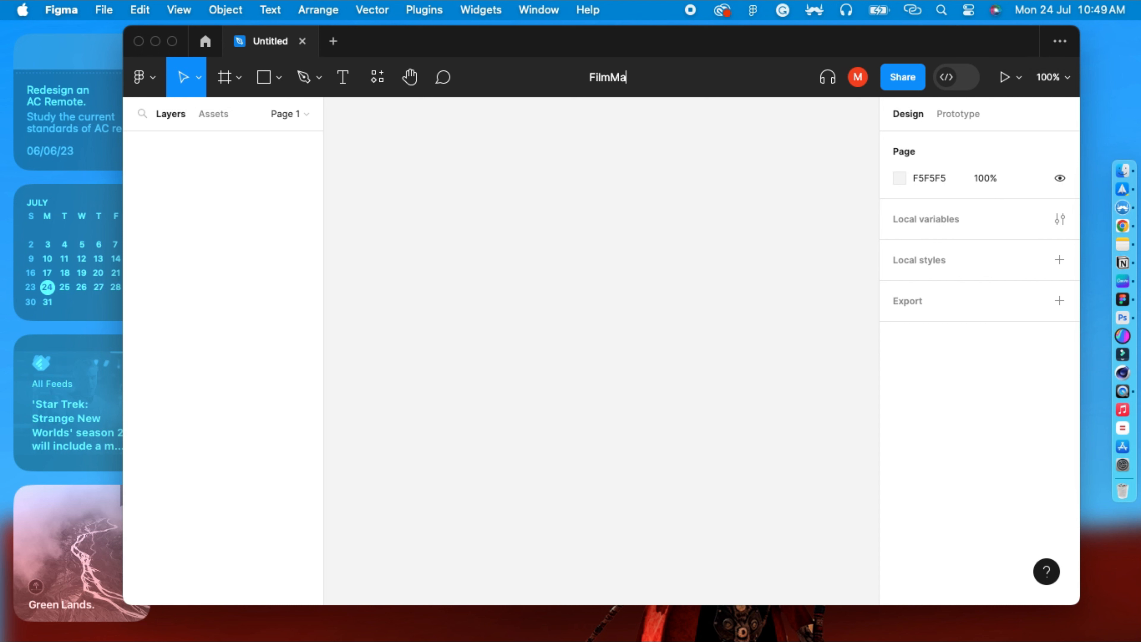
type("ker App")
key("Return")
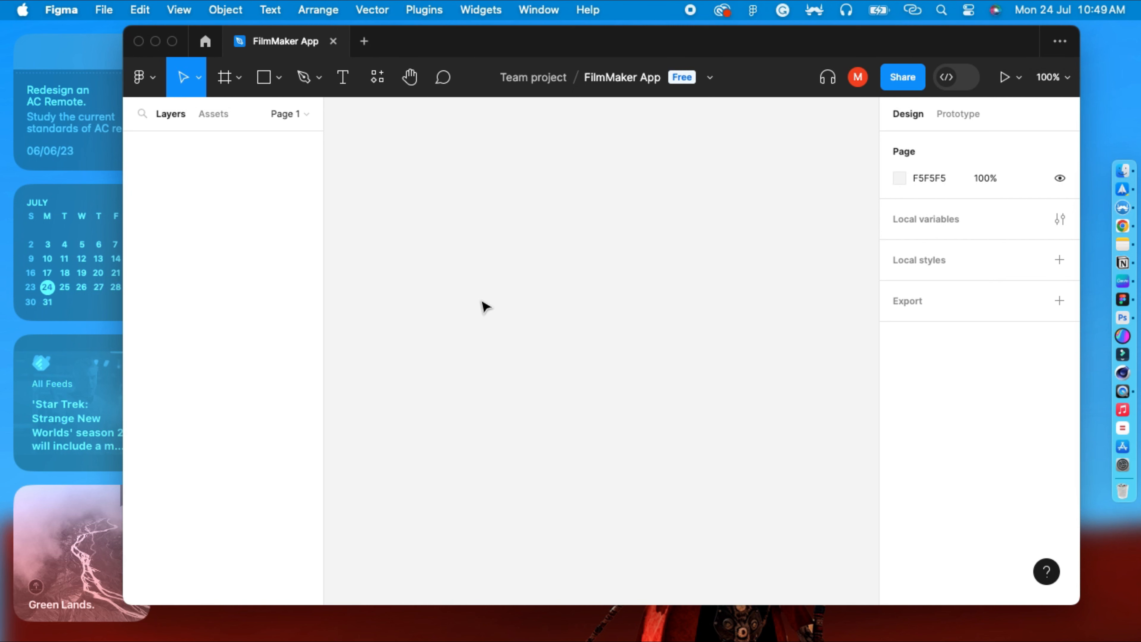
Open the pages list and add two new pages to the file.
left_click_drag(458, 41, 457, 37)
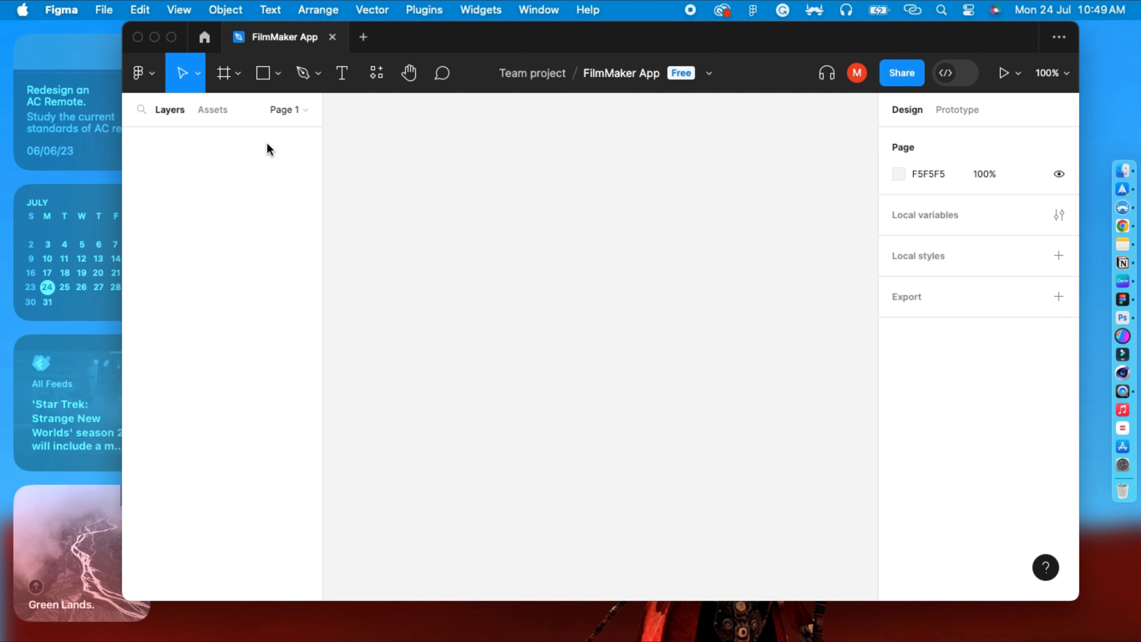
left_click(306, 110)
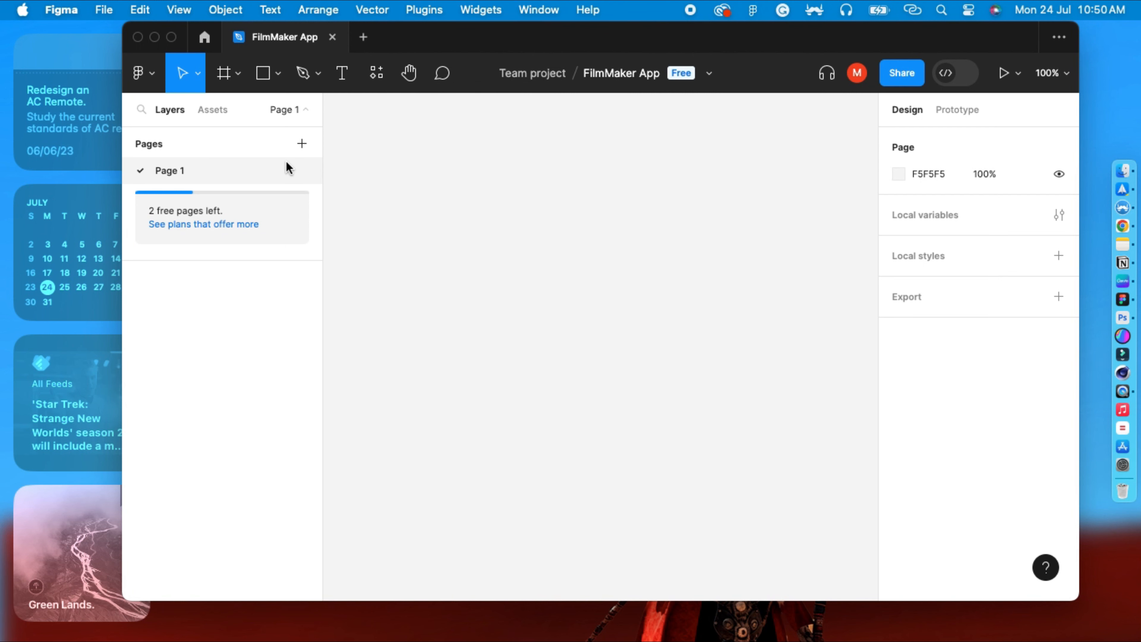
left_click(300, 145)
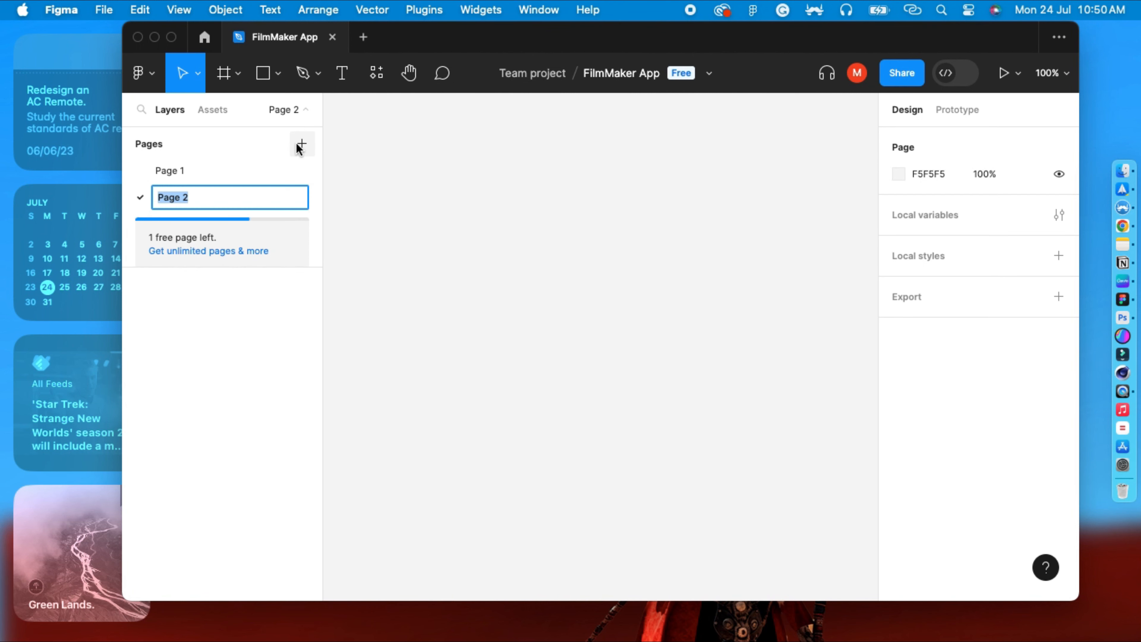
left_click(297, 145)
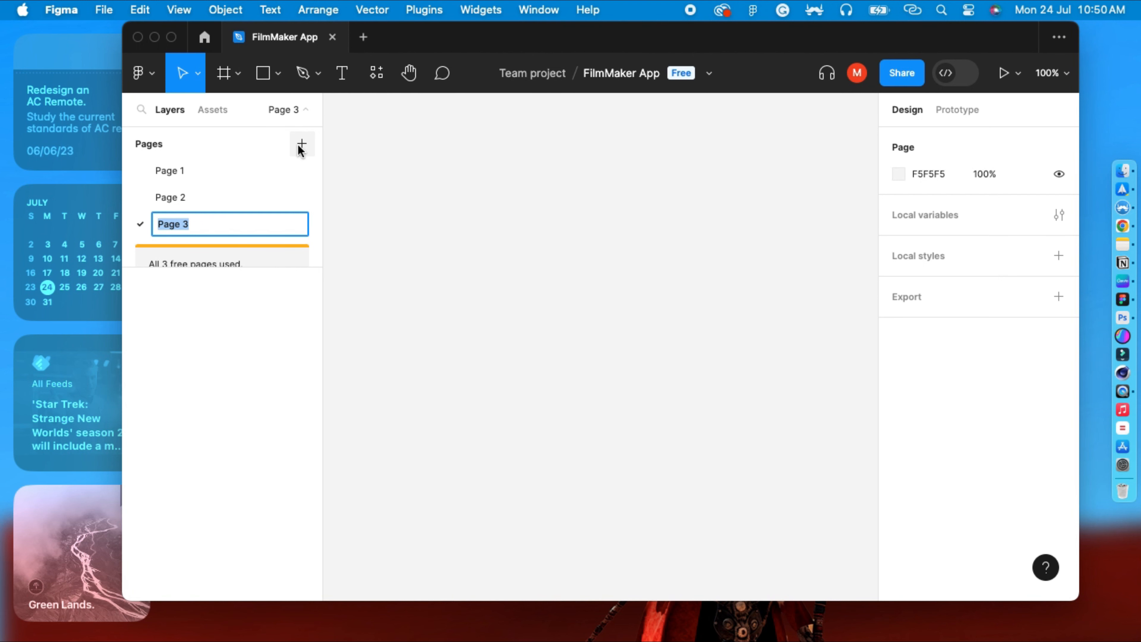
left_click(232, 316)
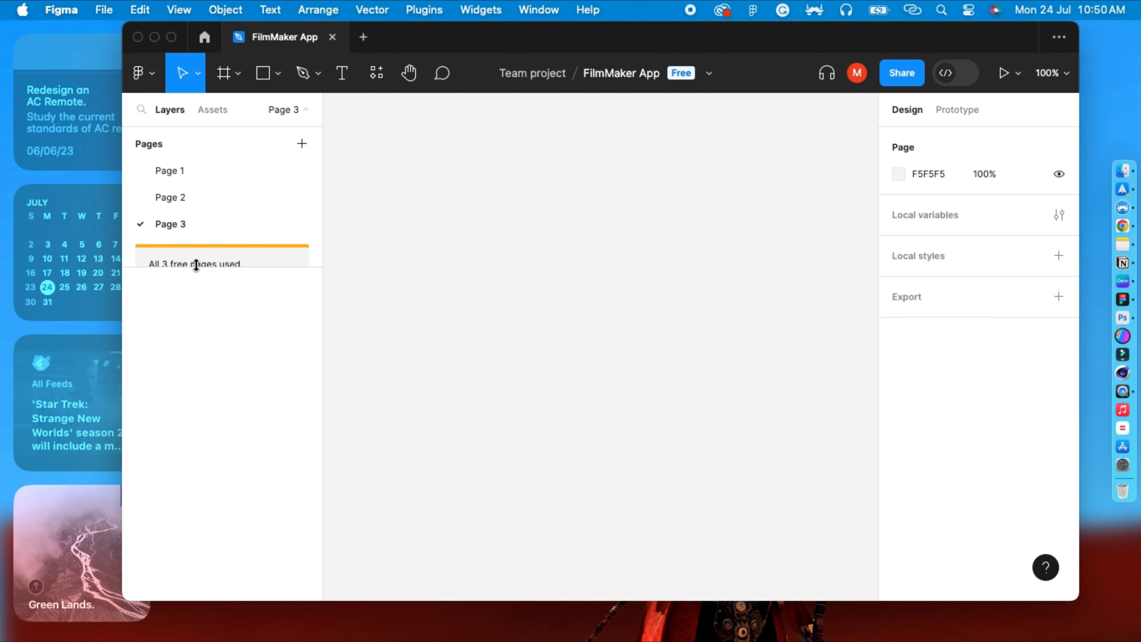
left_click_drag(197, 265, 194, 324)
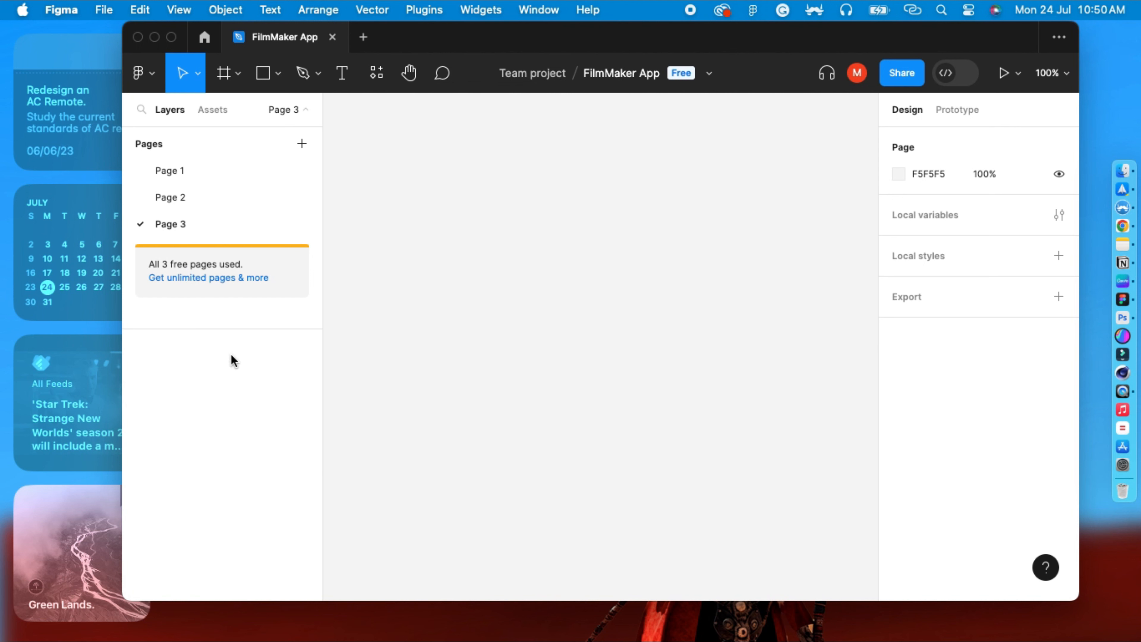
Rename Page 1 as Cover Page.
left_click(174, 173)
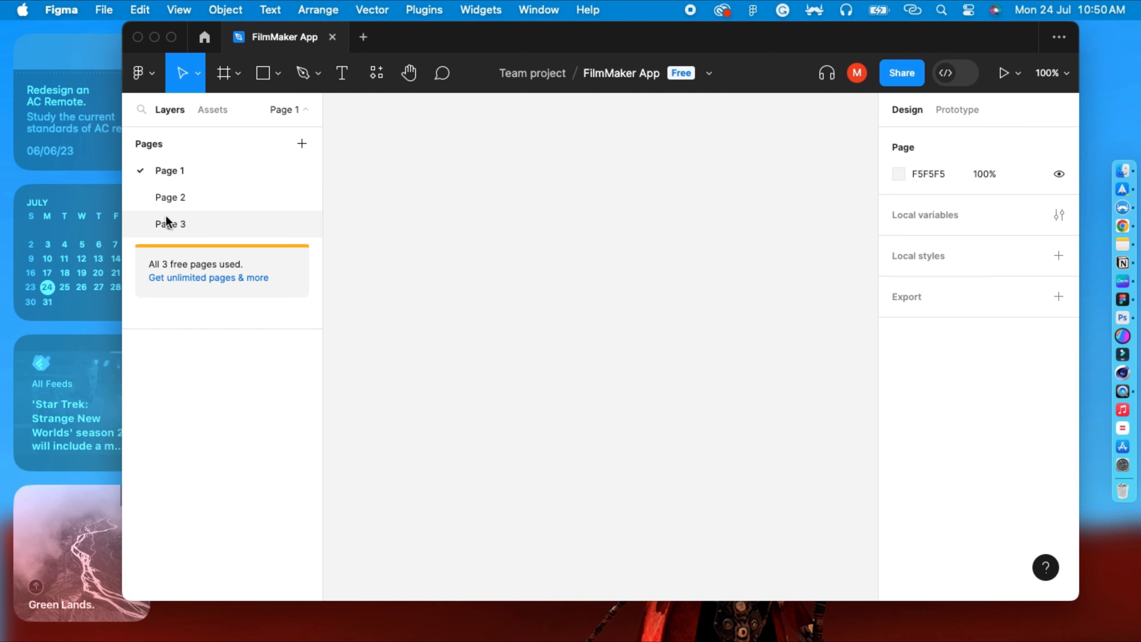
double_click(178, 172)
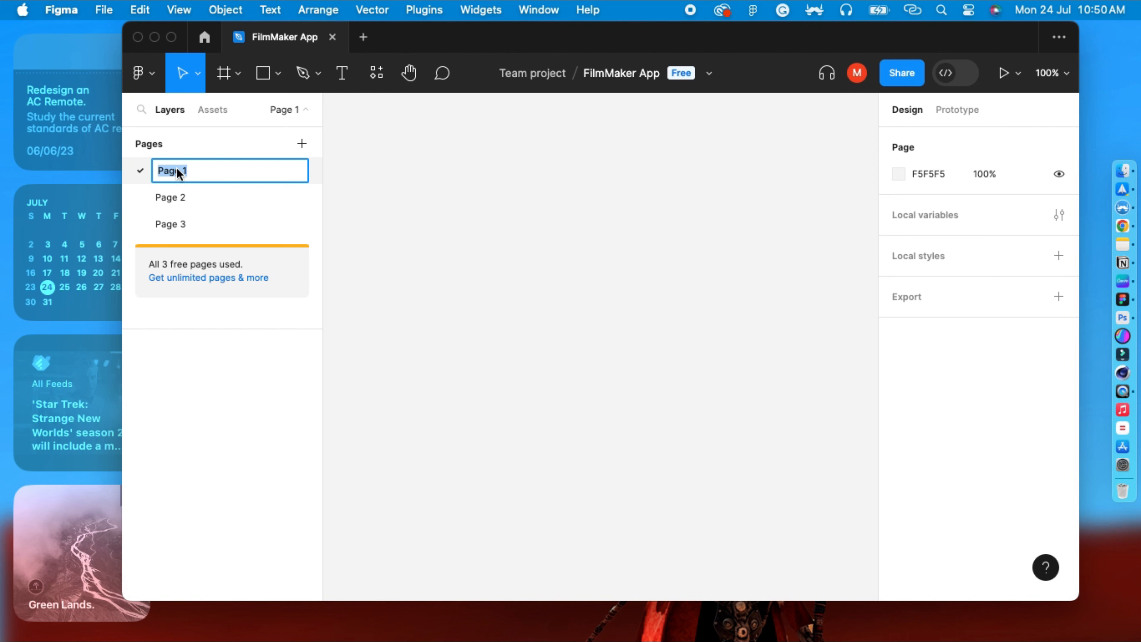
type("Cover Page")
key("Return")
Rename Page 2 as Designs and Page 3 as Mockups.
double_click(162, 193)
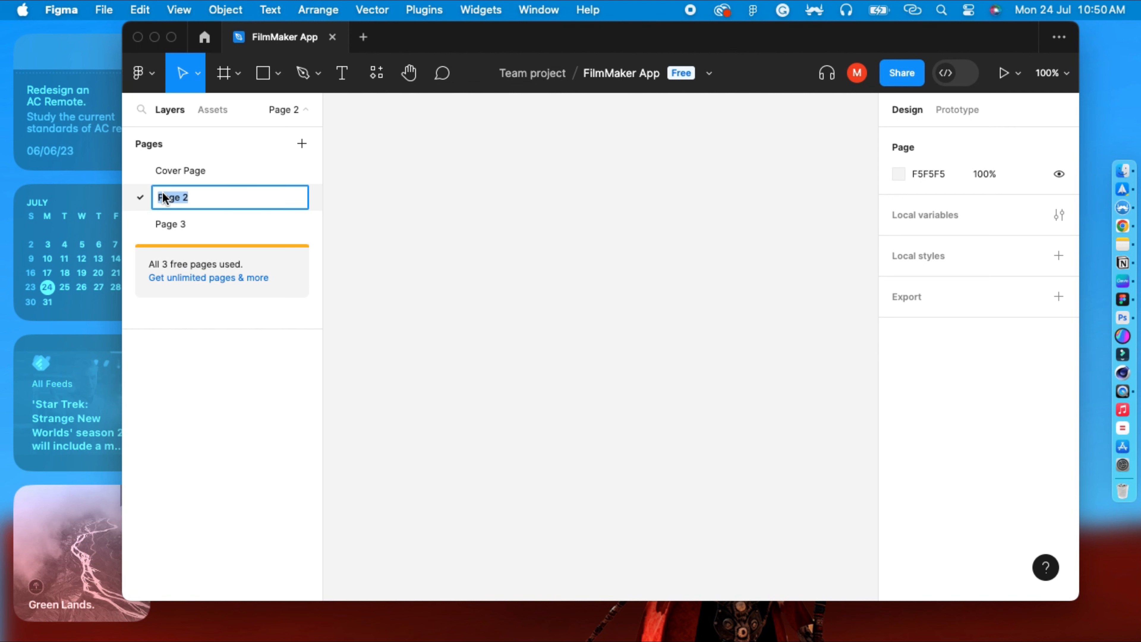
type("Designs")
key("Return")
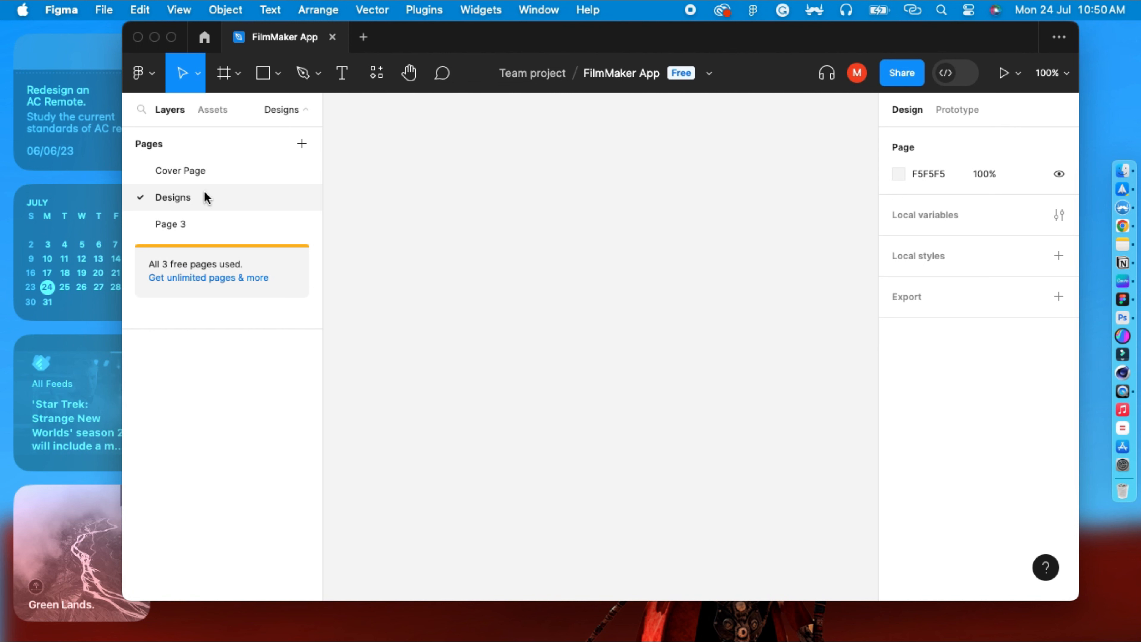
double_click(186, 224)
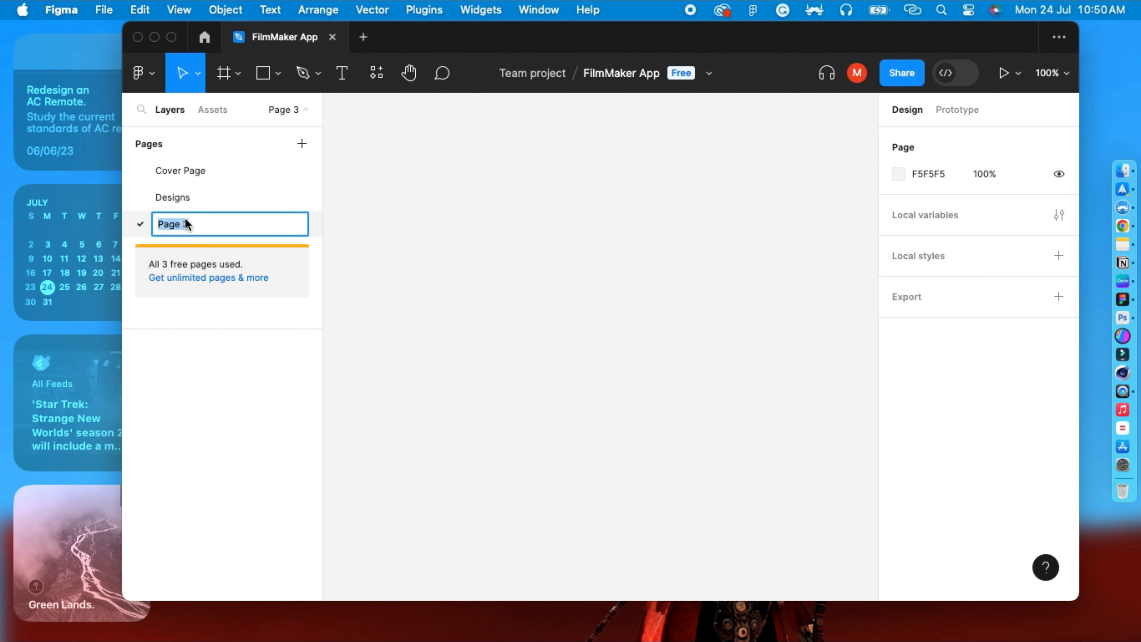
type("Mockups")
key("Return")
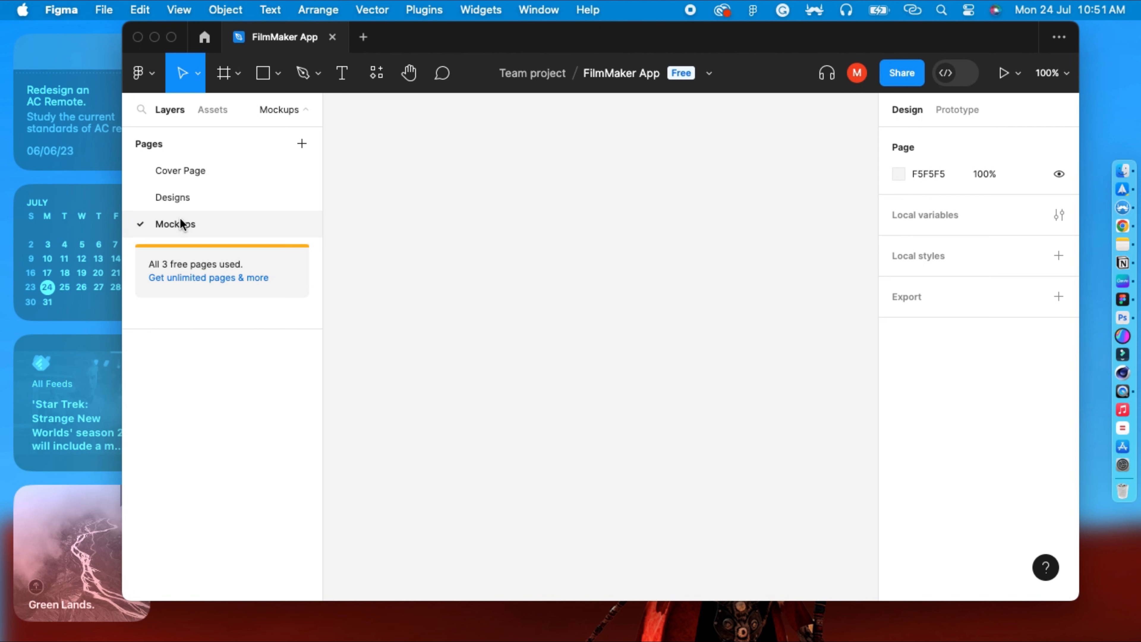
Switch to the Cover Page and set its background colour to light blue 77CEFF.
left_click(171, 174)
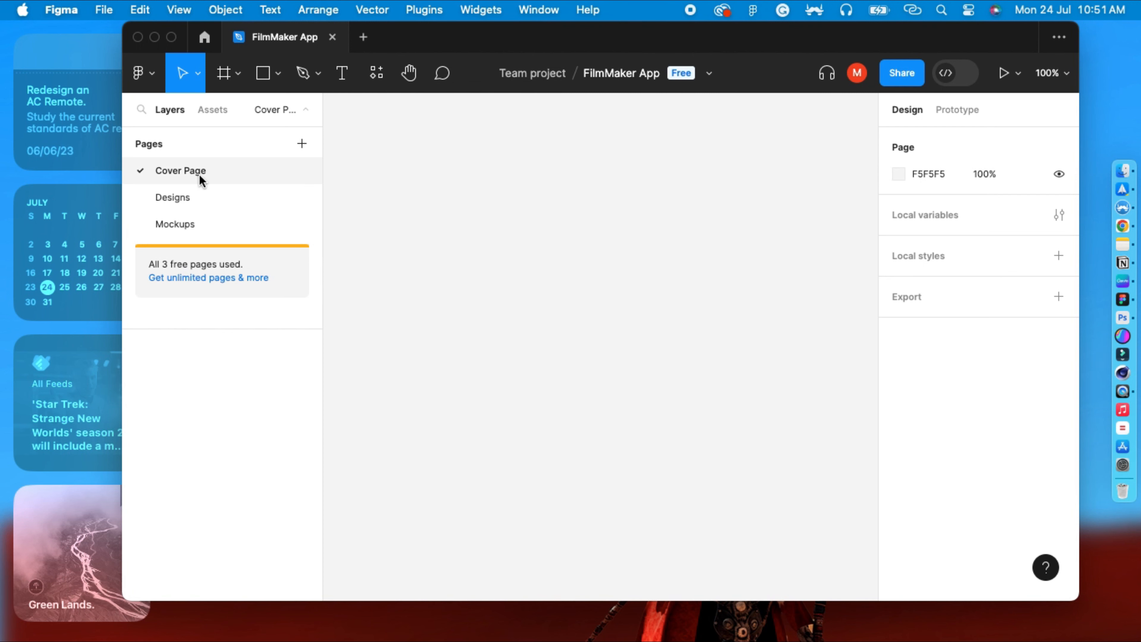
left_click(901, 175)
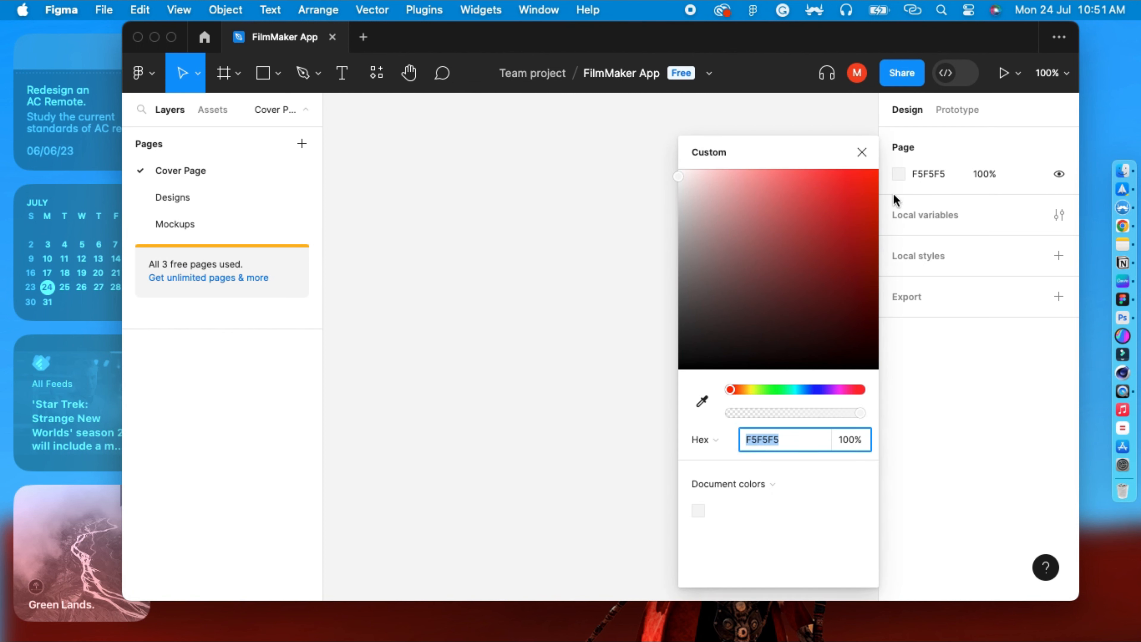
left_click(775, 389)
left_click(796, 389)
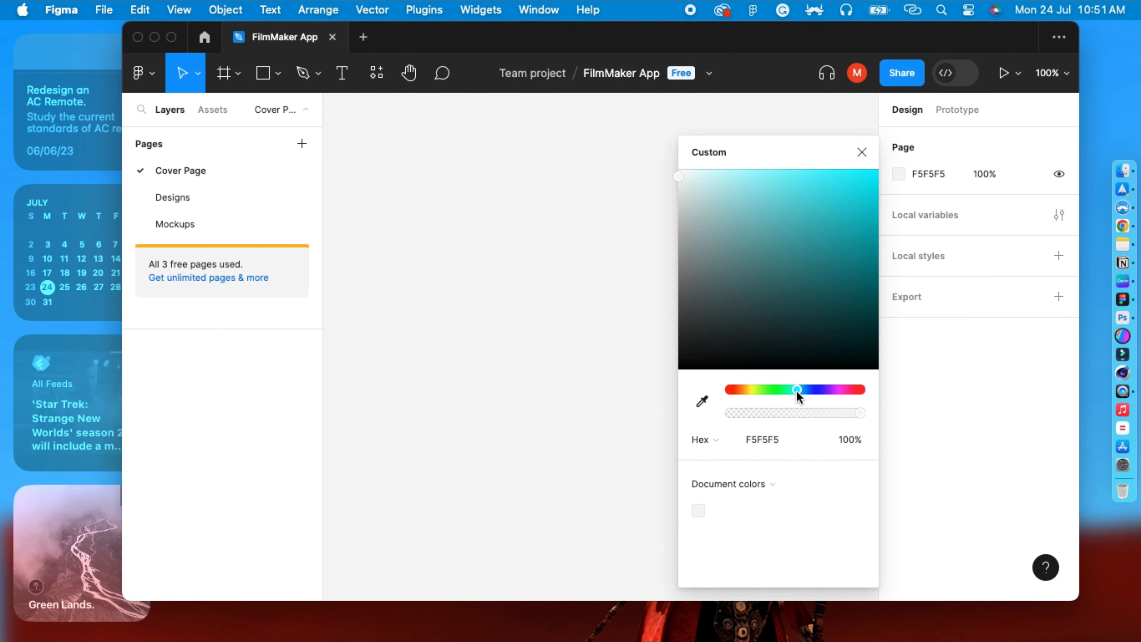
left_click_drag(790, 219, 786, 173)
left_click_drag(795, 387, 804, 388)
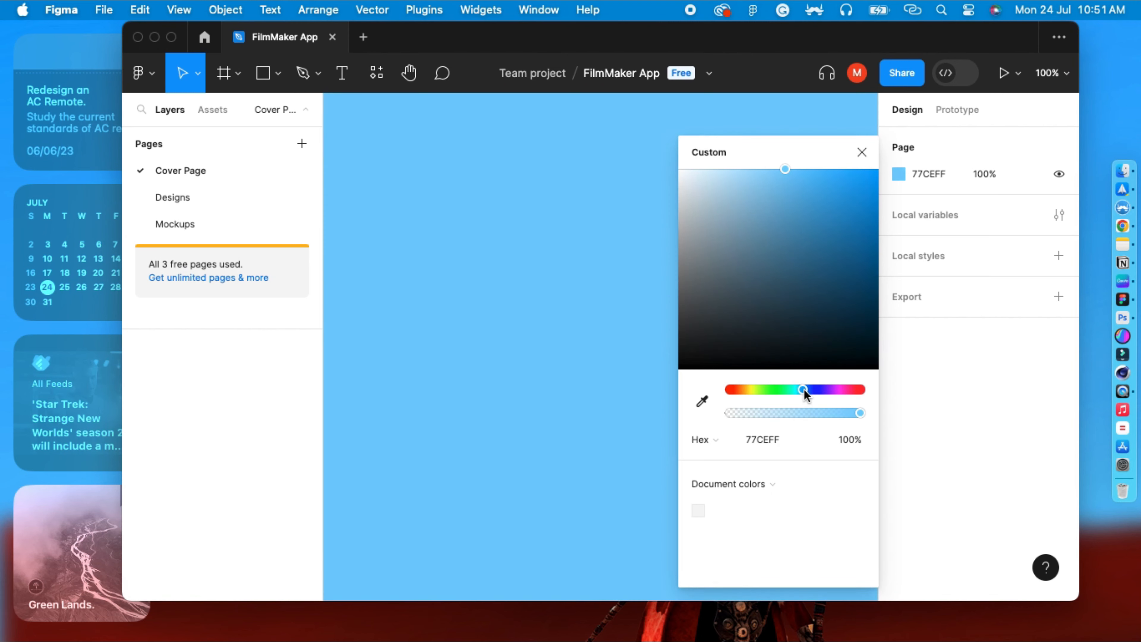
left_click(567, 241)
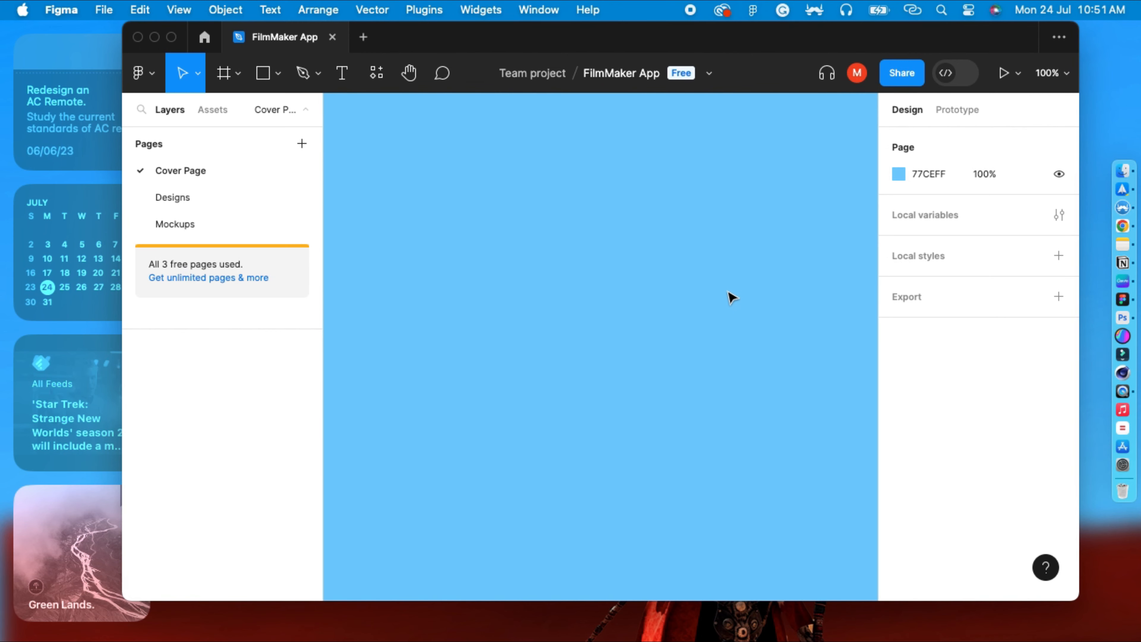
Add a text label reading UX CASESTUDY on the cover page.
left_click(342, 72)
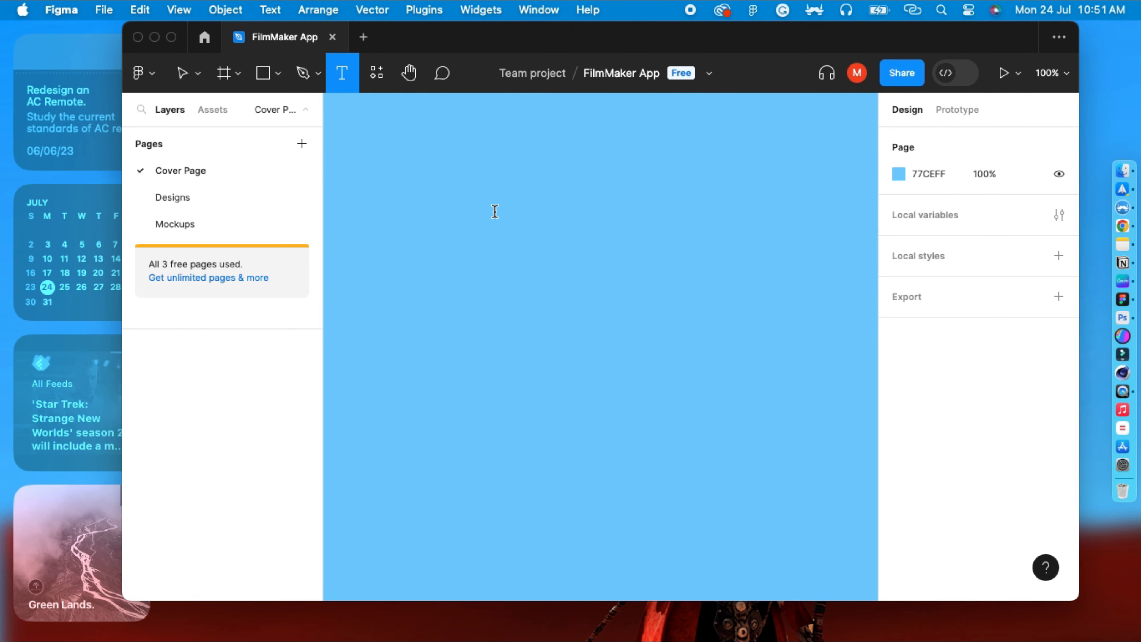
left_click(475, 211)
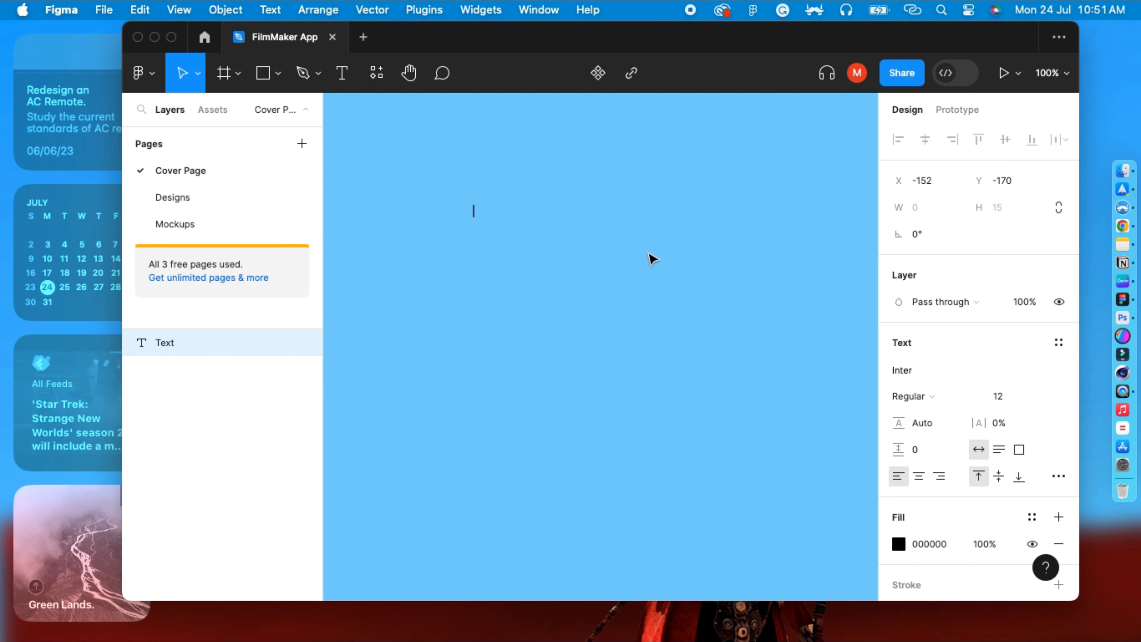
type("UX CAS")
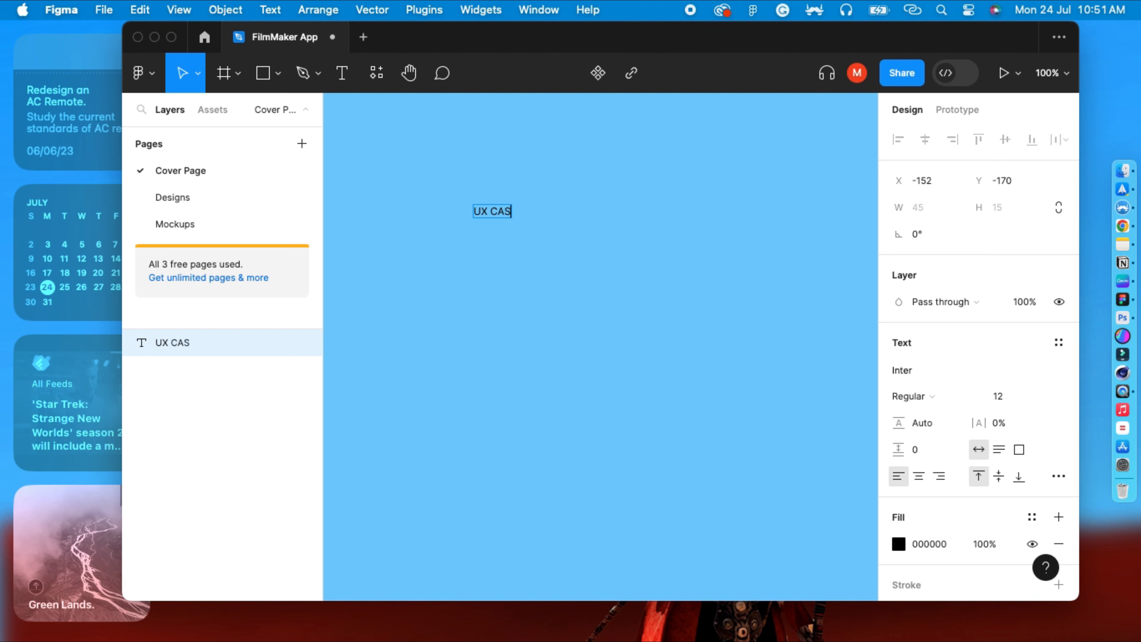
type("ESTUDY")
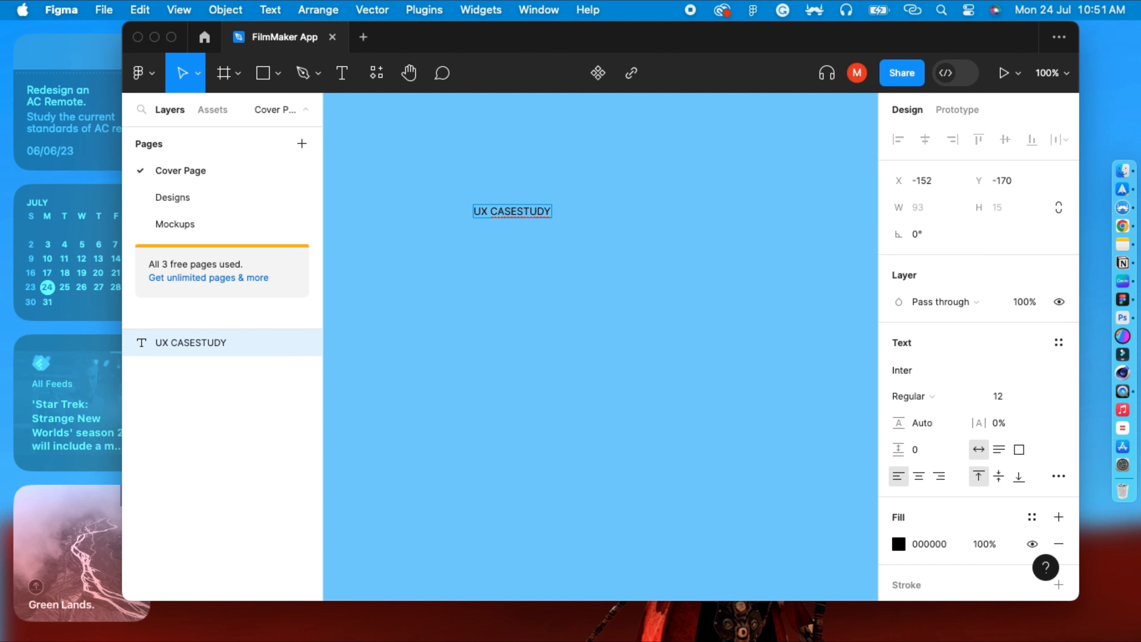
key("Escape")
Move the UX CASESTUDY label slightly and duplicate it just below the original.
left_click_drag(512, 211, 474, 223)
key("super+d")
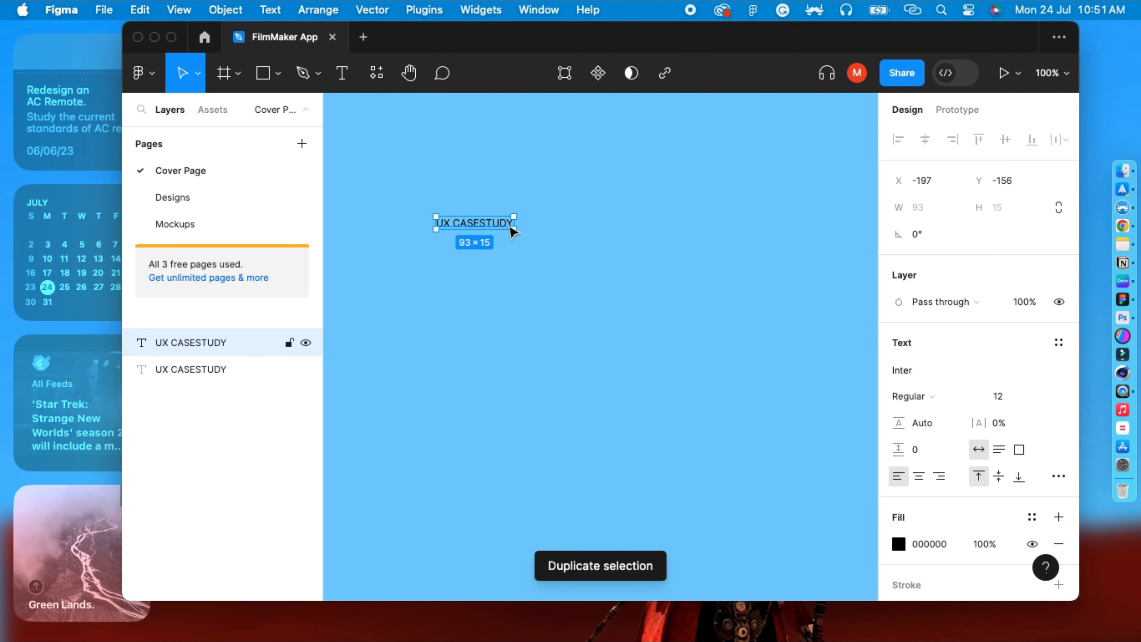
left_click_drag(456, 229, 458, 251)
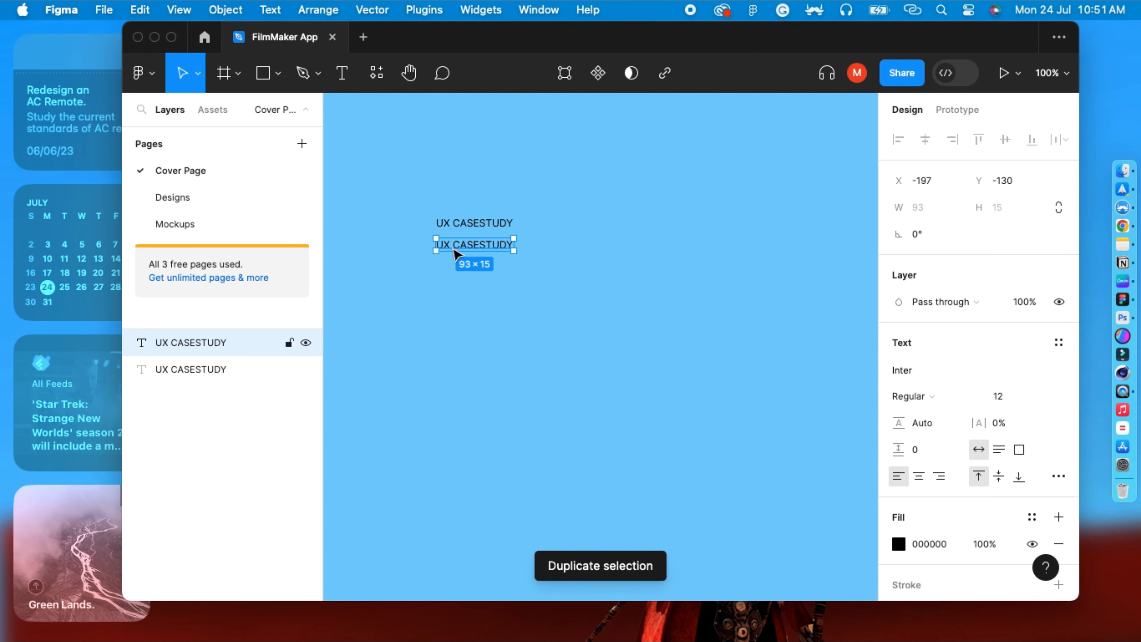
Set the duplicated label's font size to 80.
left_click(997, 396)
type("12")
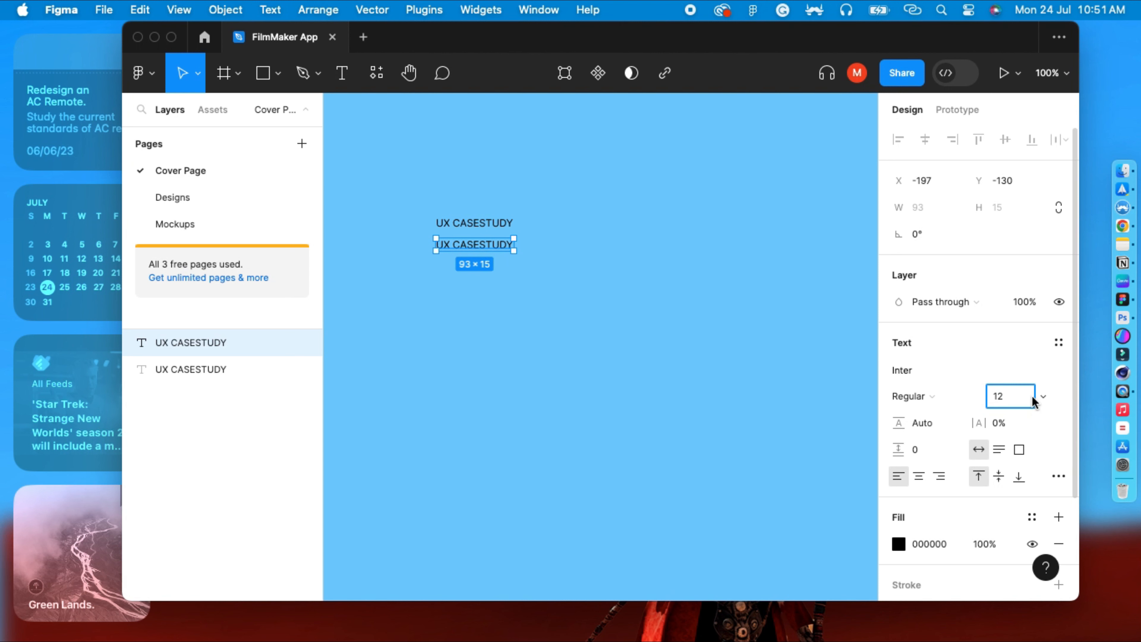
key("Return")
type("80")
key("Return")
Replace the large label's text with Filmmaker App.
left_click_drag(677, 268, 669, 261)
double_click(664, 257)
type("F")
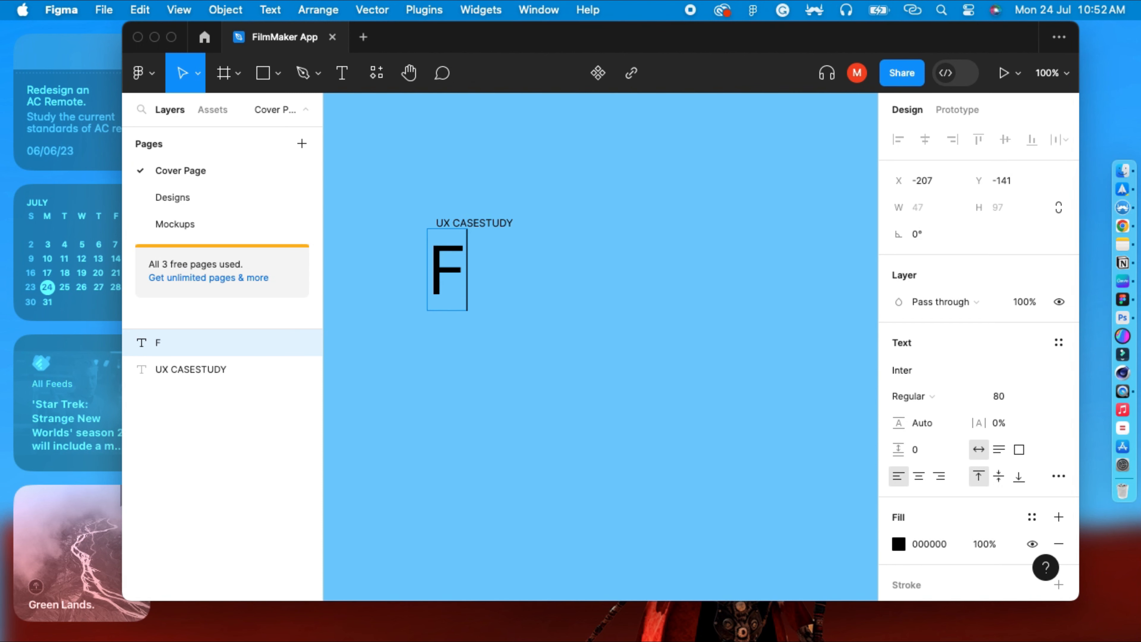
type("ilmmaker a")
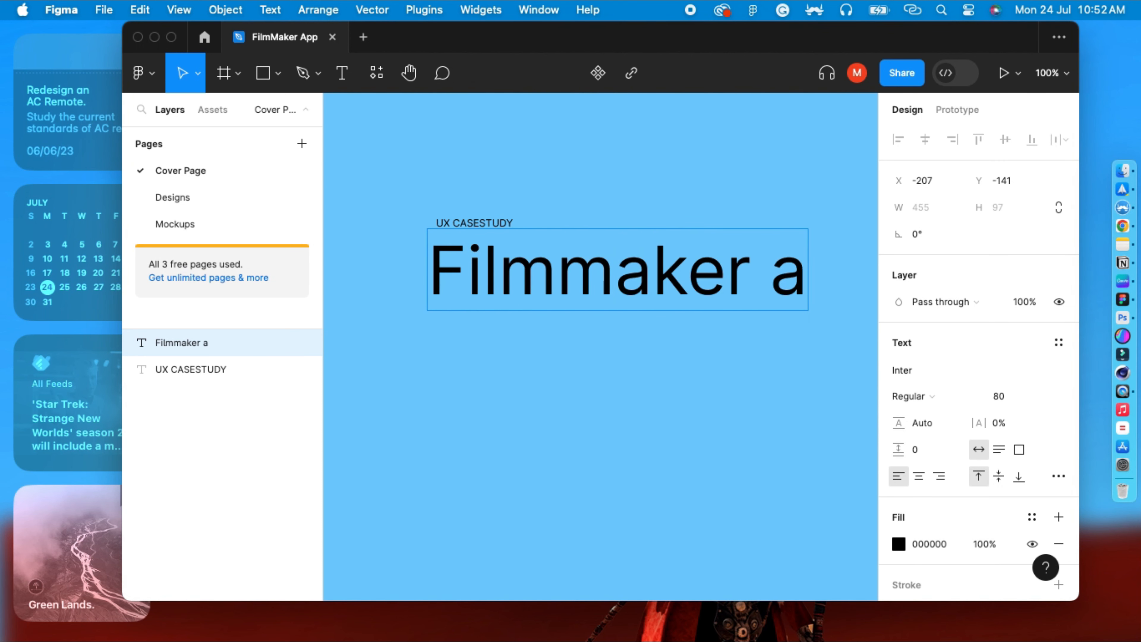
key("BackSpace")
type("App")
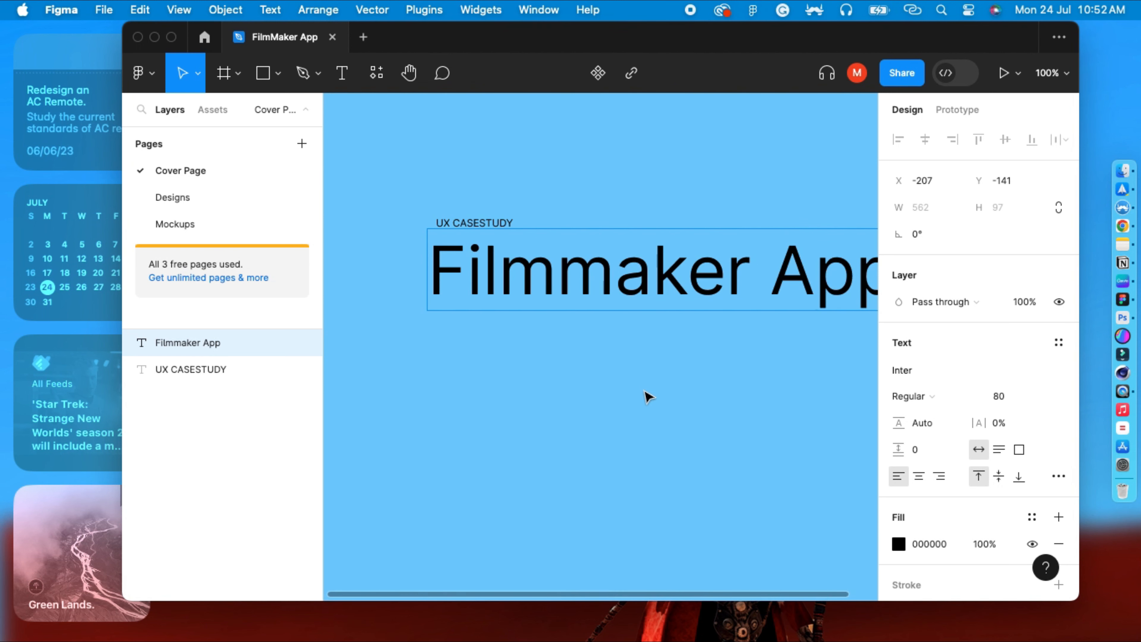
key("Escape")
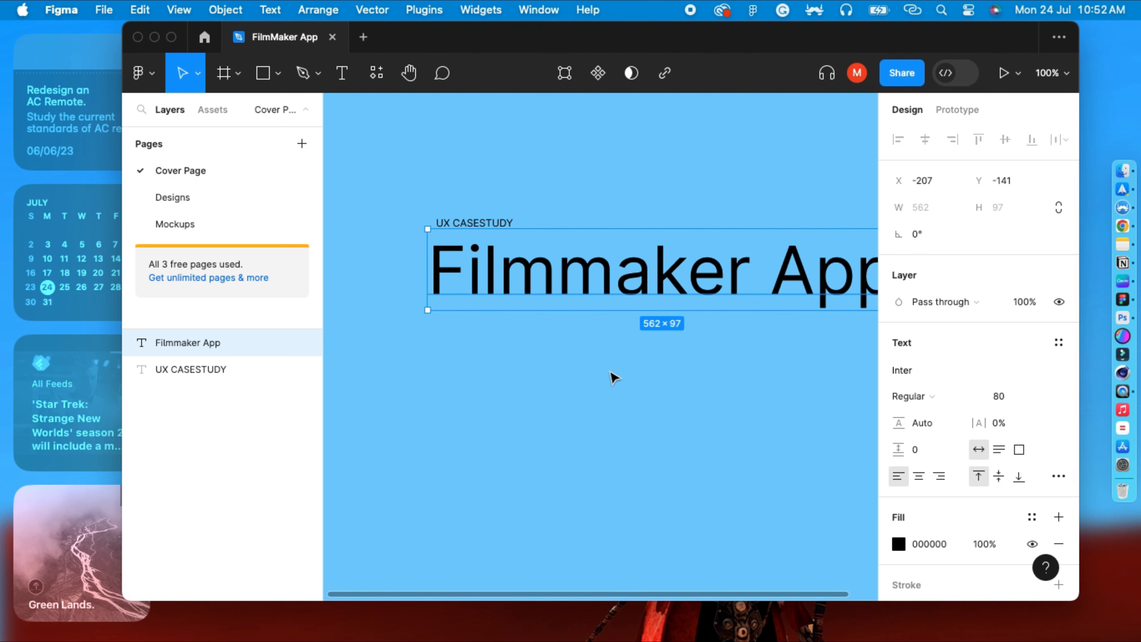
Duplicate the UX CASESTUDY label and place the copy under the Filmmaker App title.
scroll(537, 392, "right", 3)
left_click(522, 395)
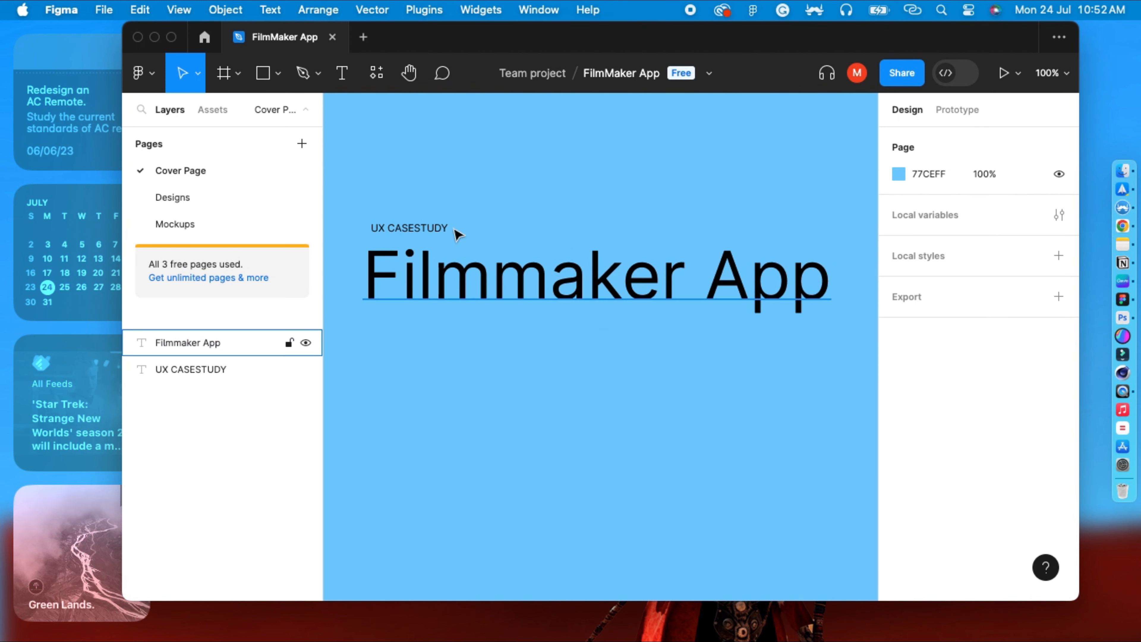
left_click(484, 293)
left_click(466, 372)
left_click(407, 228)
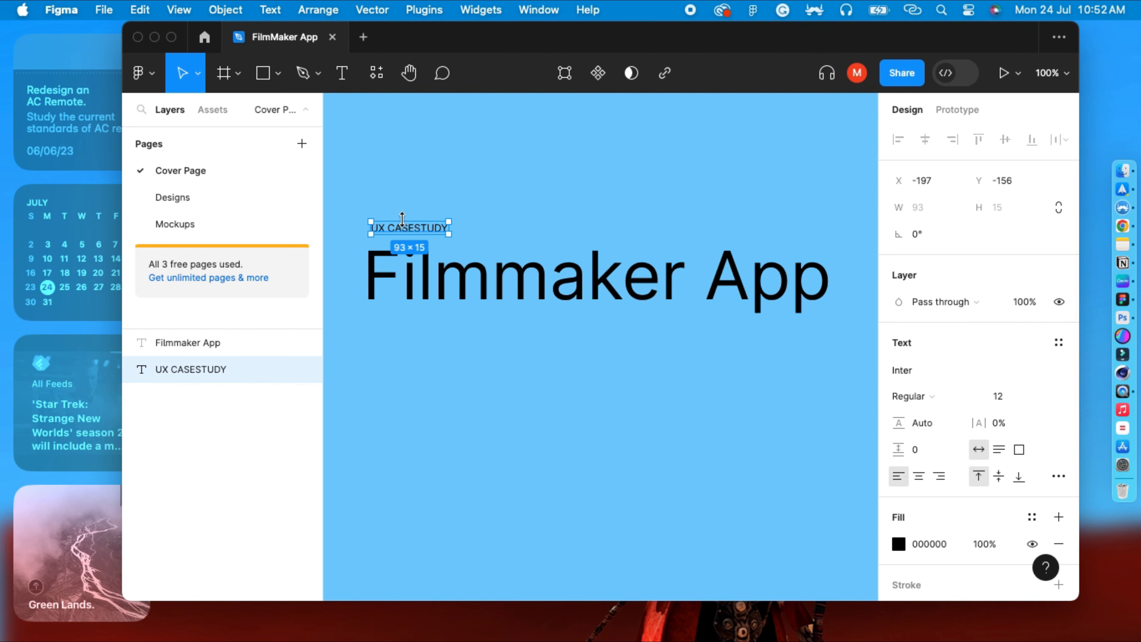
key("super+d")
left_click_drag(411, 234, 407, 323)
Change the copy under the title to a credit line reading Designed by followed by the designer's name.
double_click(407, 322)
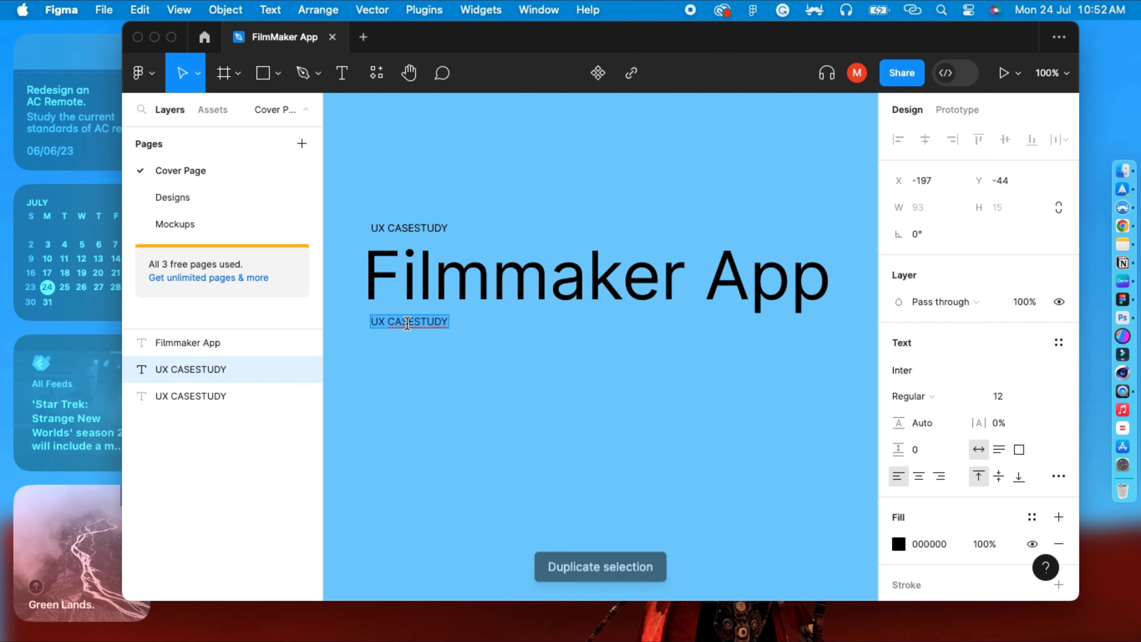
type("Designed")
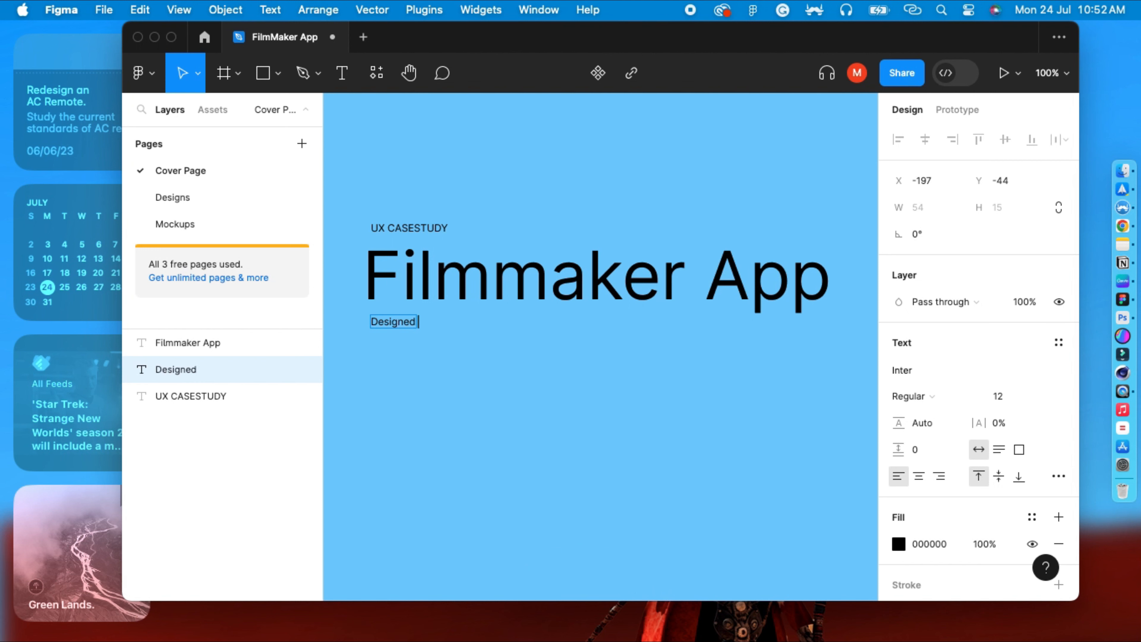
type(" by Mahesh Ra")
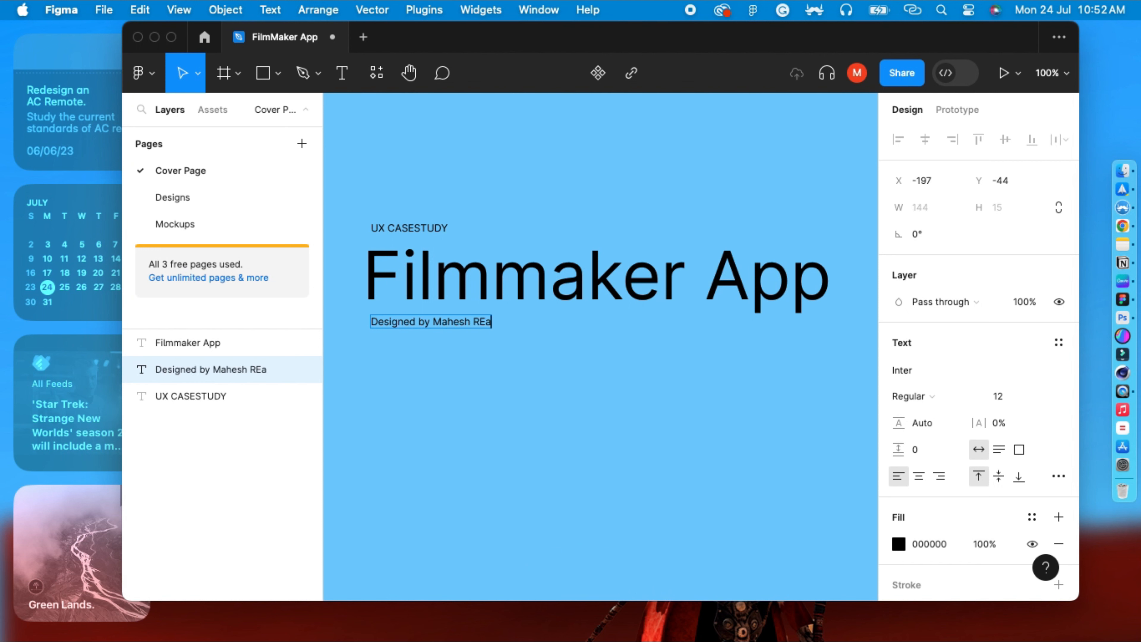
key("BackSpace")
type("avi")
left_click(517, 391)
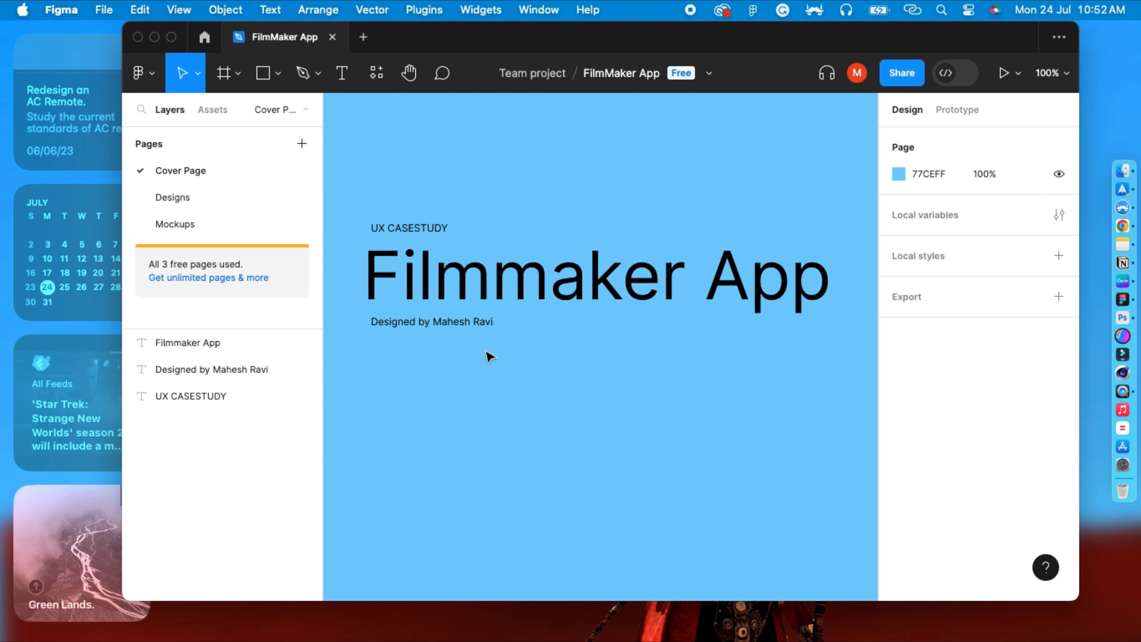
Duplicate the credit line and move the copy below and to the right of it.
left_click(475, 326)
key("super+d")
left_click_drag(475, 330, 702, 398)
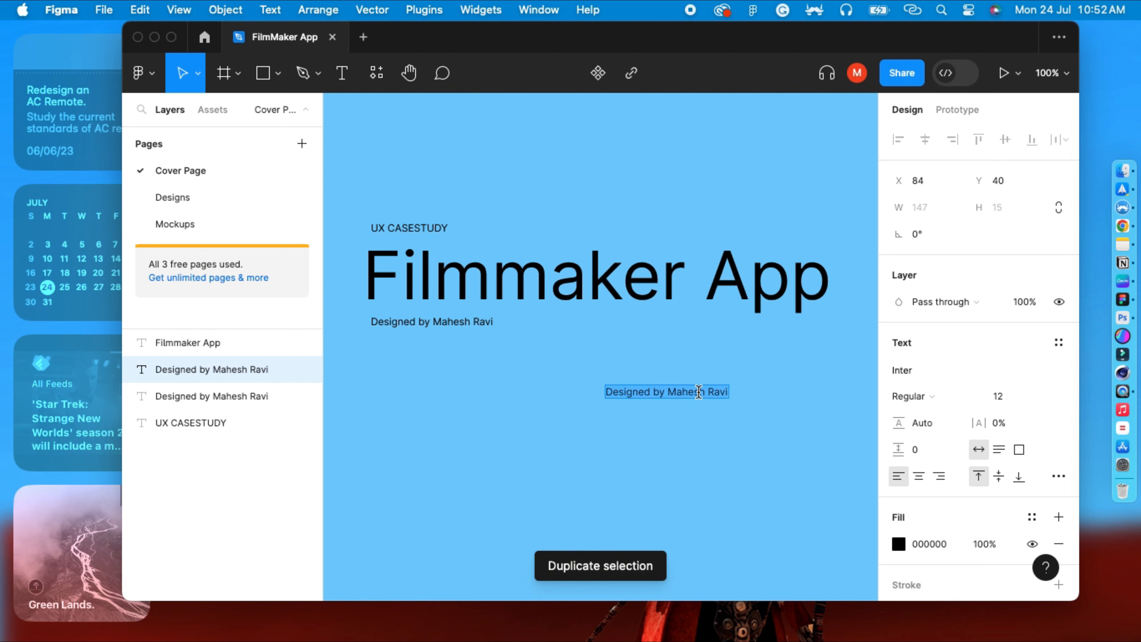
Replace the copy's text with three lines: 001 Cover, 002 Designs and 003 Mockups.
type("001 Cover")
key("Return")
type("002 Designs")
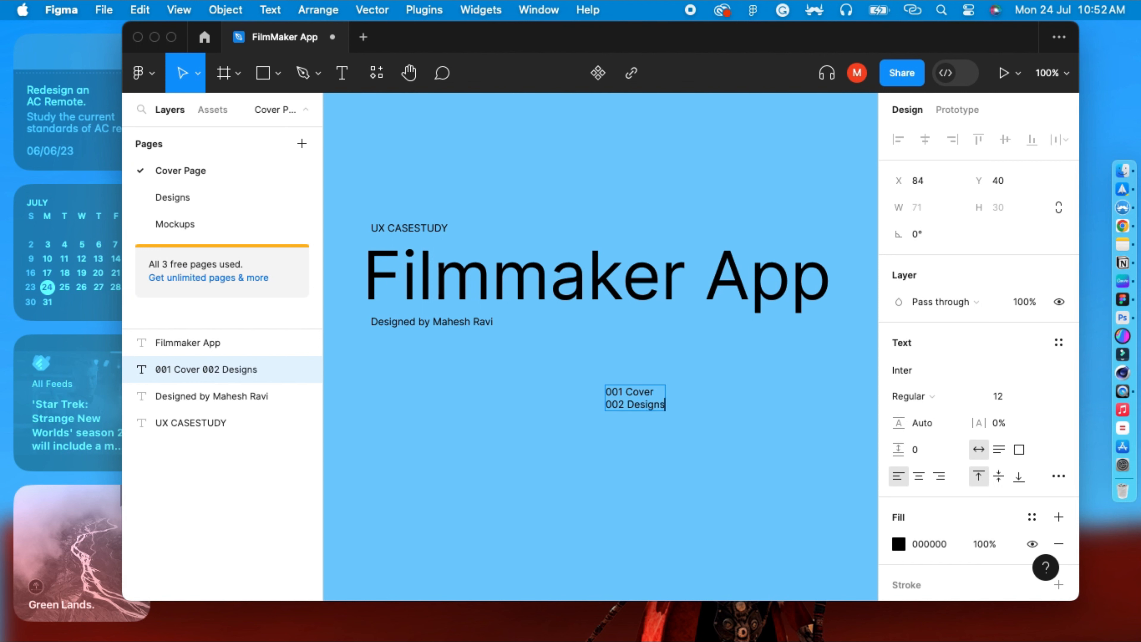
key("Return")
type("003 Mock")
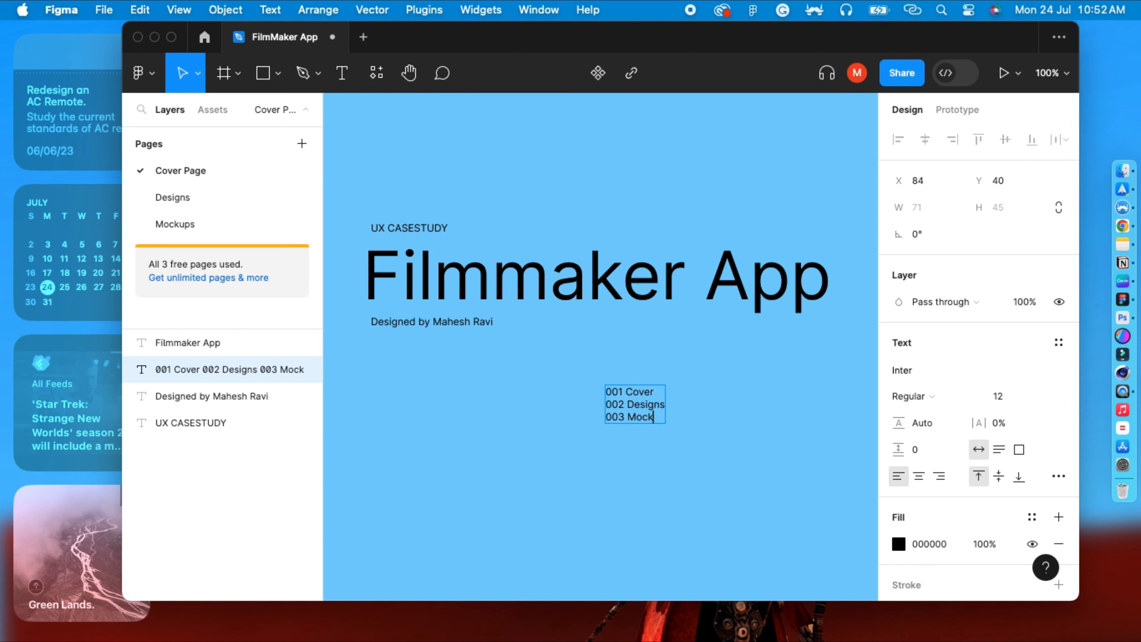
type("ups")
Reposition the three-line page list below the credit line, aligned near the title's centre.
left_click_drag(632, 402, 772, 409)
left_click(675, 469)
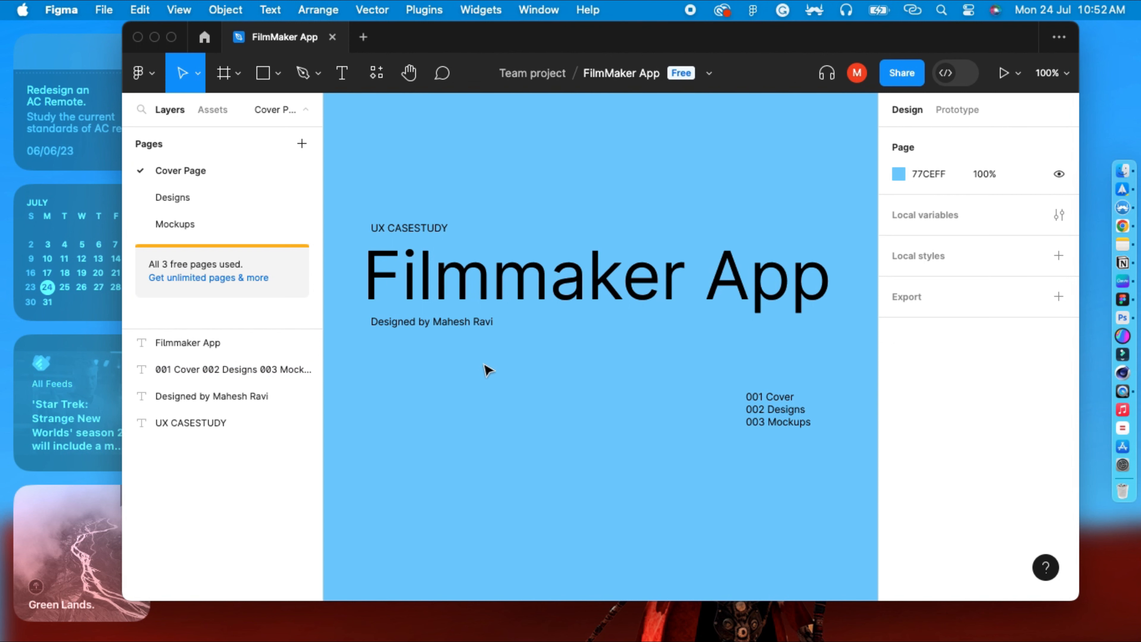
left_click(770, 404)
key("Escape")
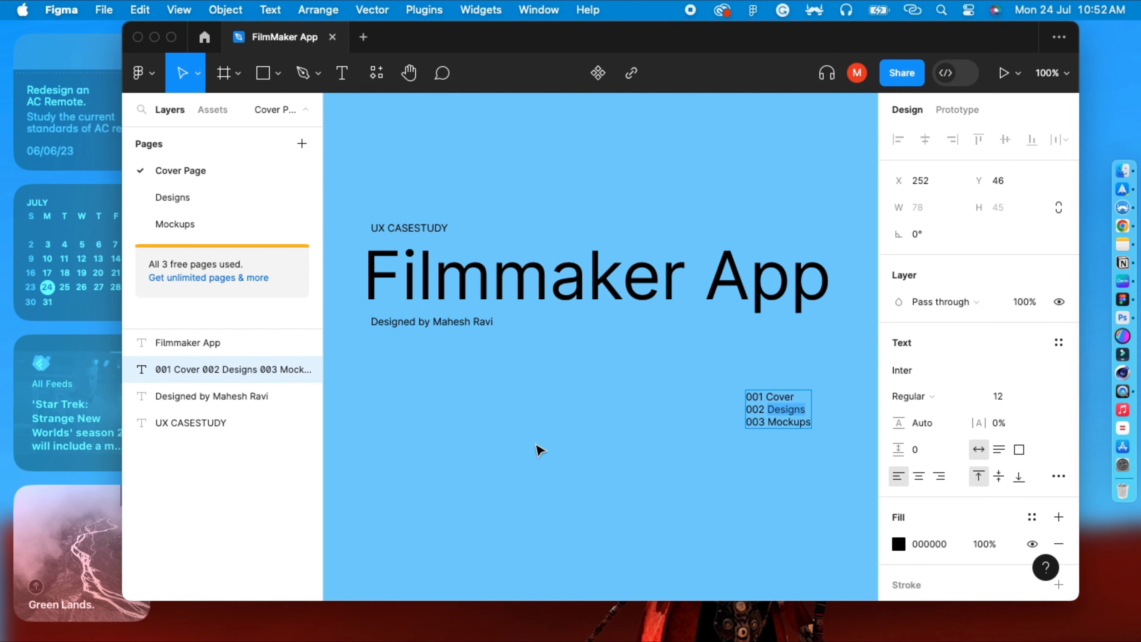
left_click(711, 449)
left_click_drag(775, 409, 523, 399)
left_click(709, 377)
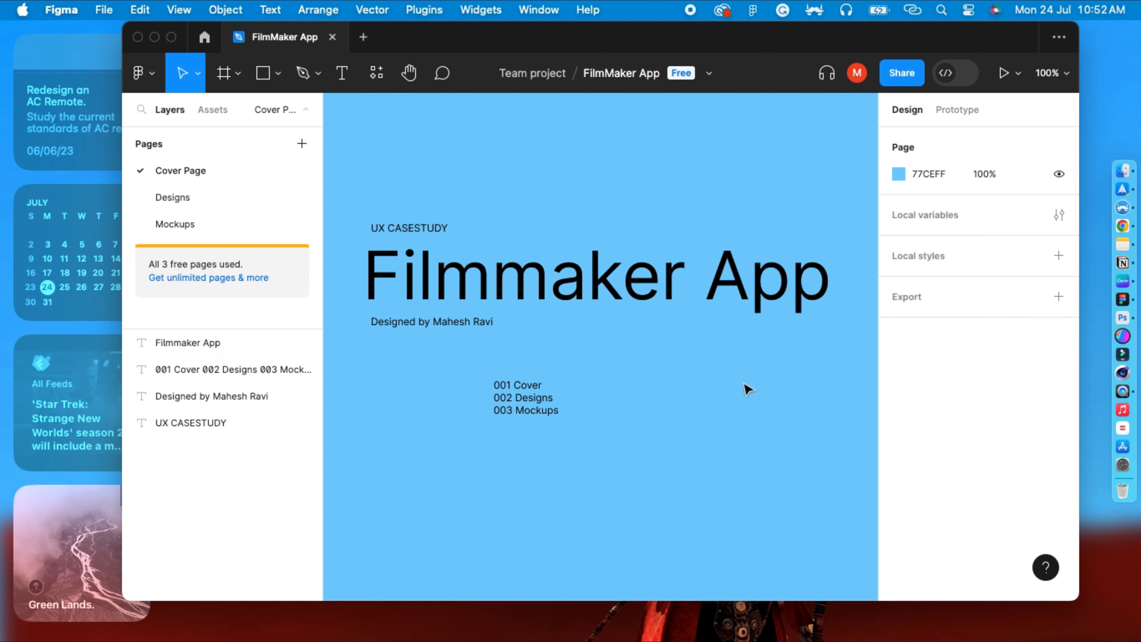
left_click_drag(509, 413, 512, 416)
left_click(716, 461)
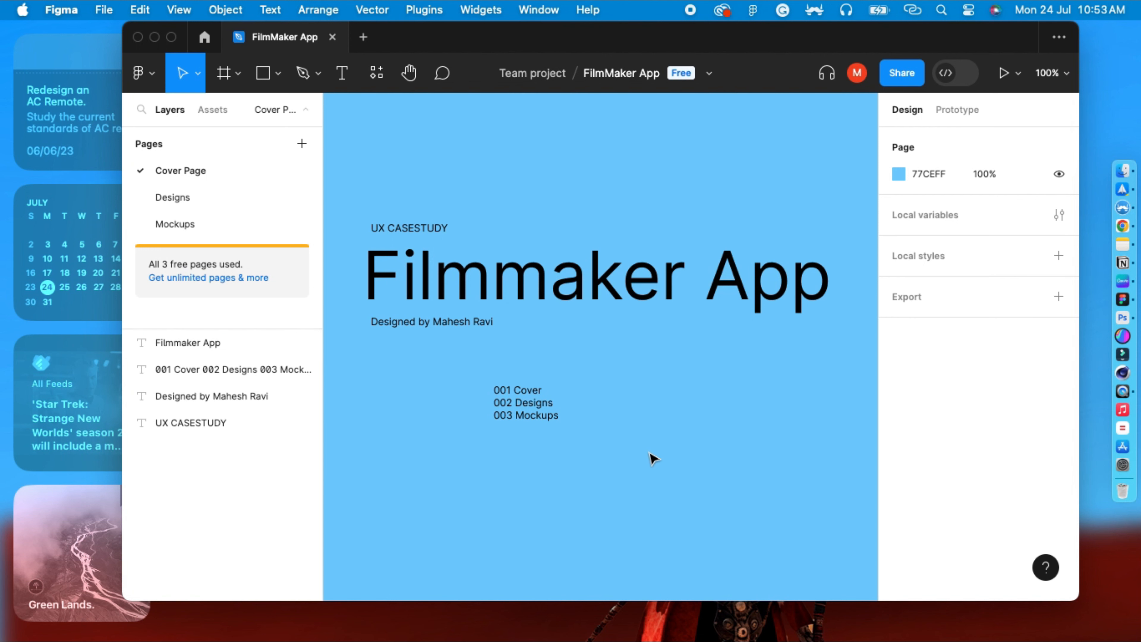
left_click(424, 230)
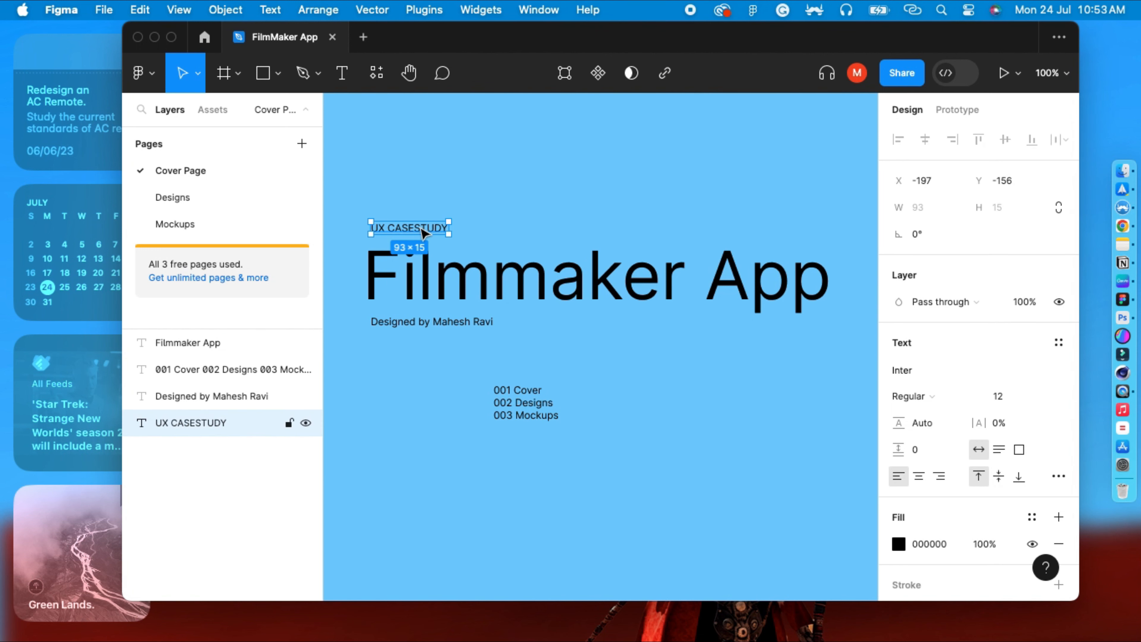
left_click(599, 259)
left_click(664, 184)
left_click(645, 275)
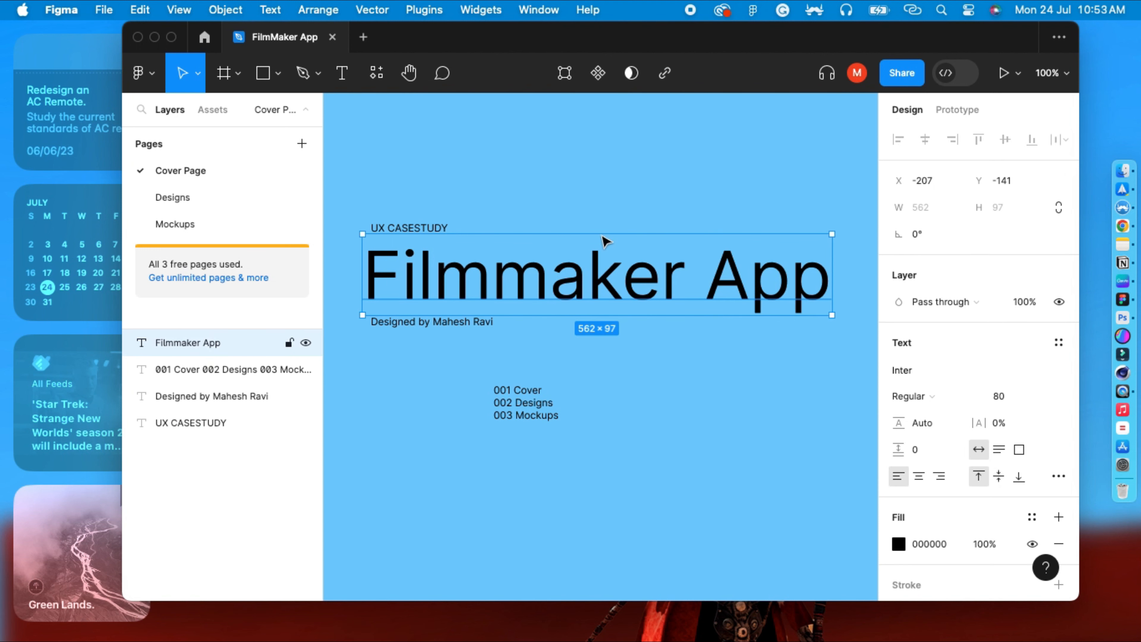
left_click(555, 447)
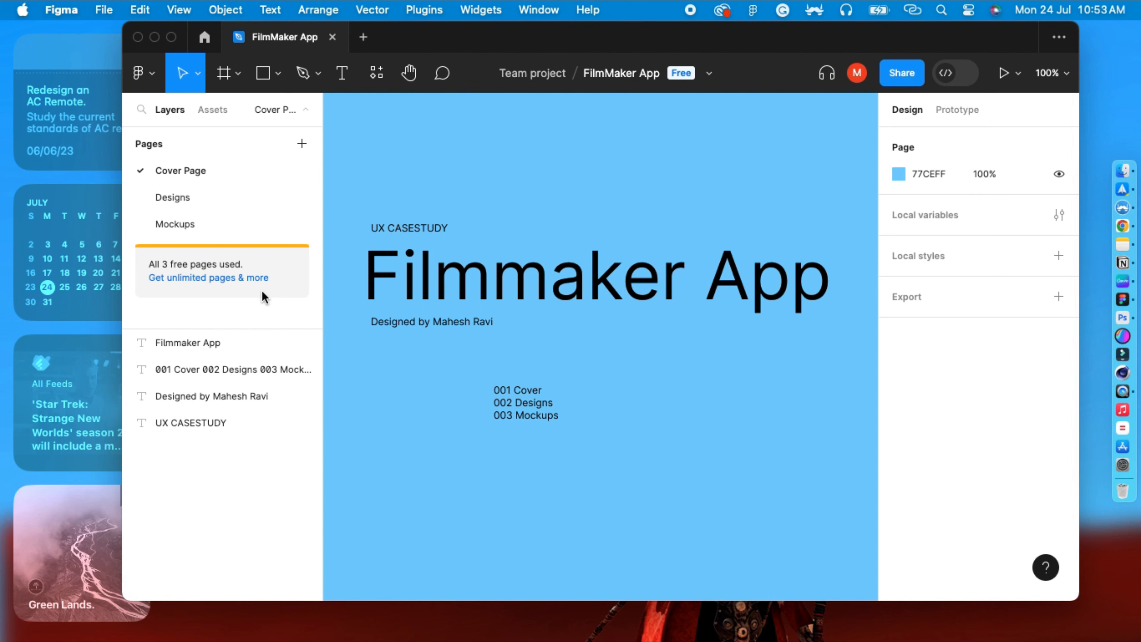
Switch to the Designs page and add an iPhone 14 frame.
left_click(203, 200)
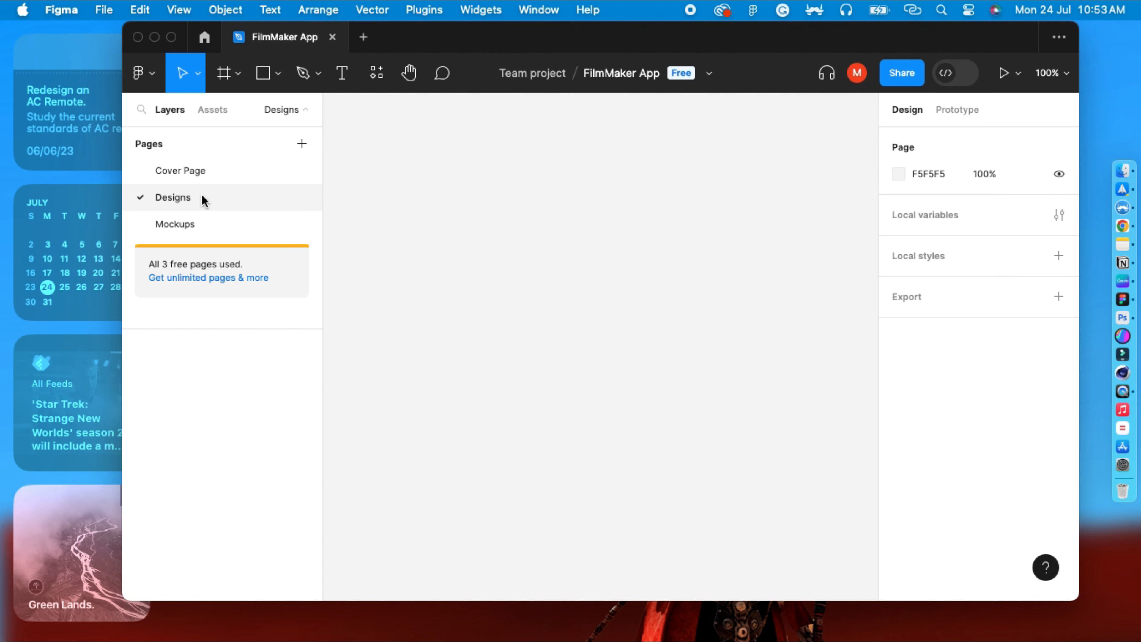
left_click(226, 79)
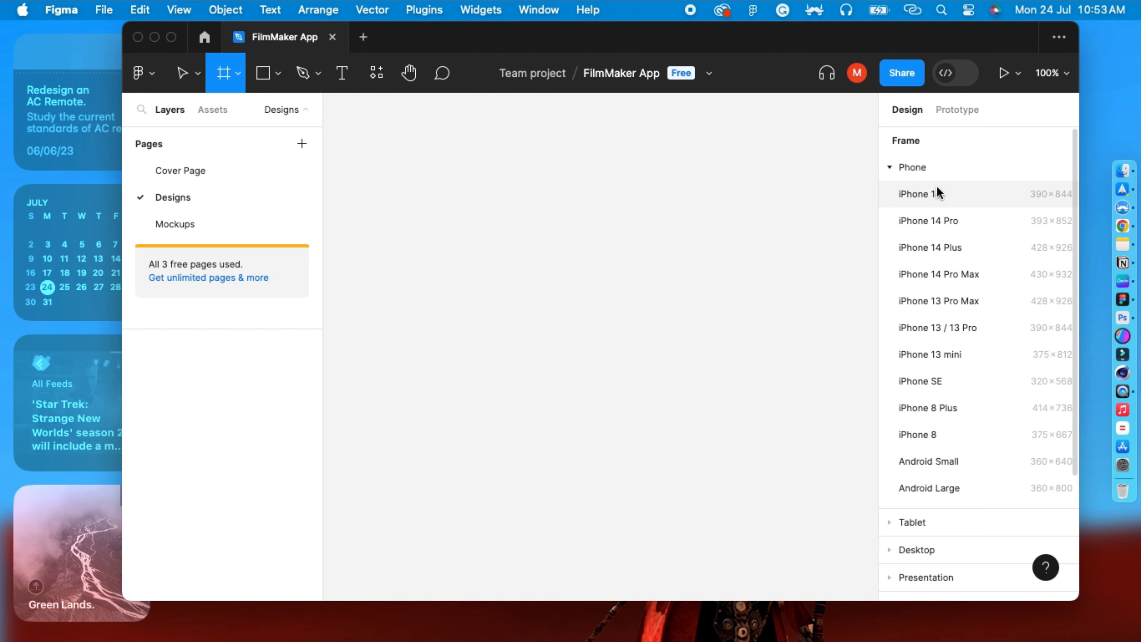
left_click(925, 194)
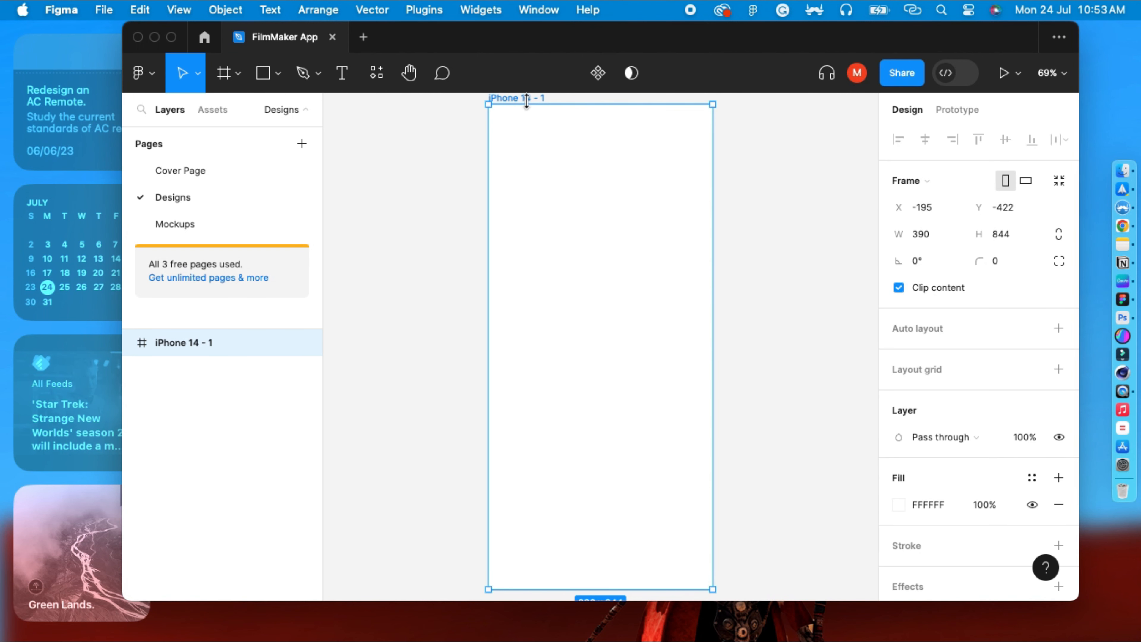
Move the iPhone 14 frame to about X -267, Y -428 on the canvas.
key("minus")
key("minus")
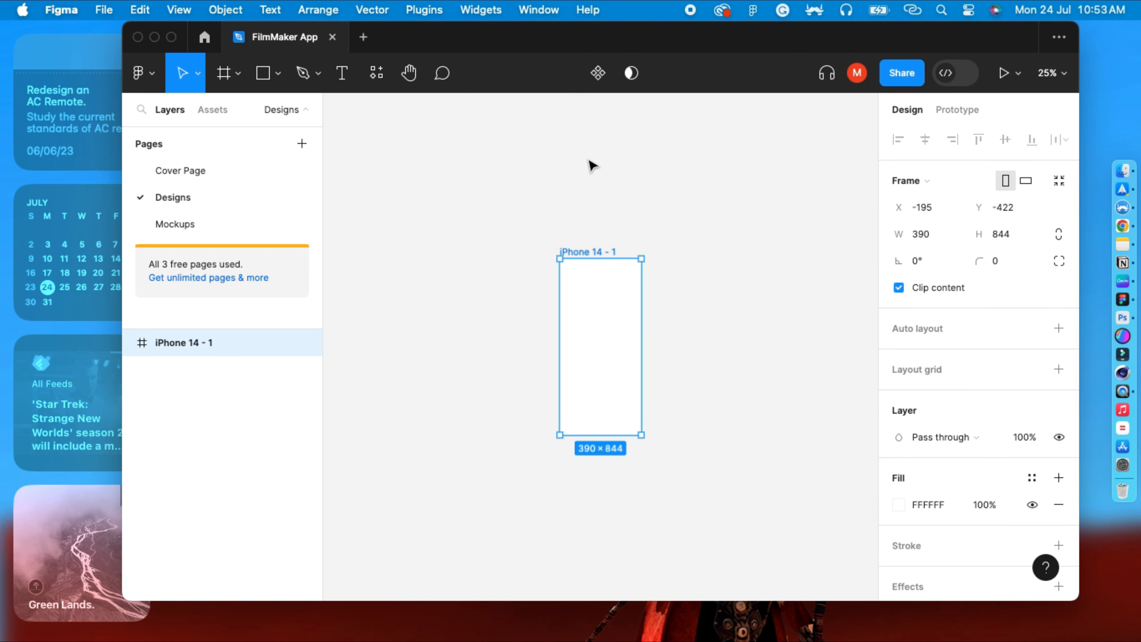
key("plus")
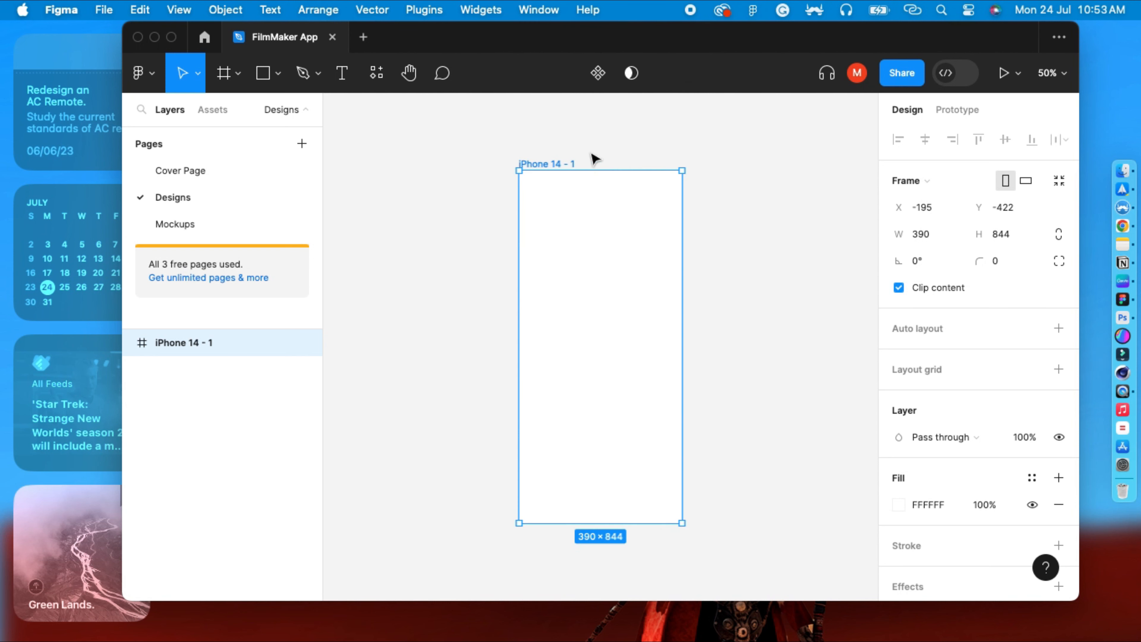
left_click(591, 161)
left_click_drag(575, 166, 545, 163)
left_click(822, 204)
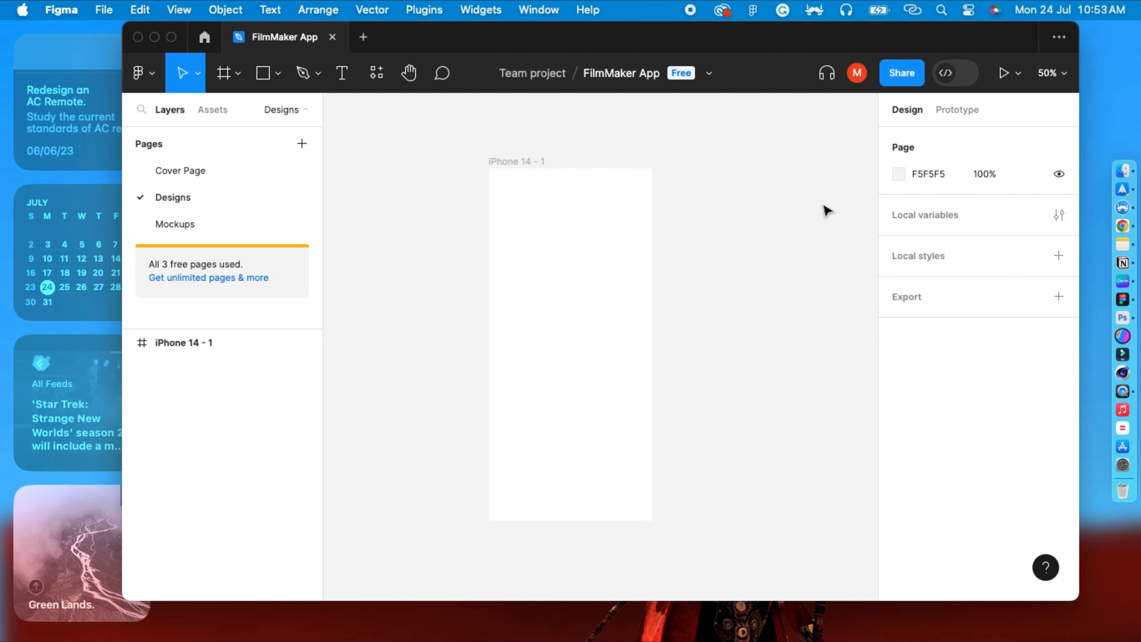
left_click(517, 169)
left_click(606, 159)
left_click(594, 212)
left_click(828, 357)
left_click(527, 263)
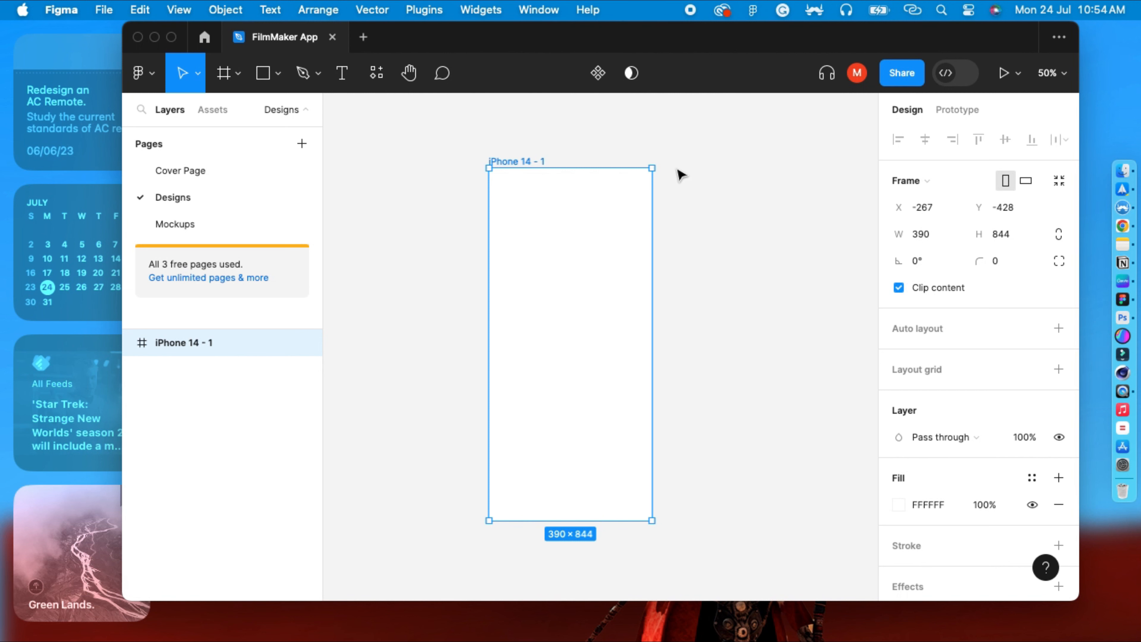
Set the iPhone 14 frame's corner radius to 30.
left_click(677, 245)
left_click(574, 201)
left_click(611, 152)
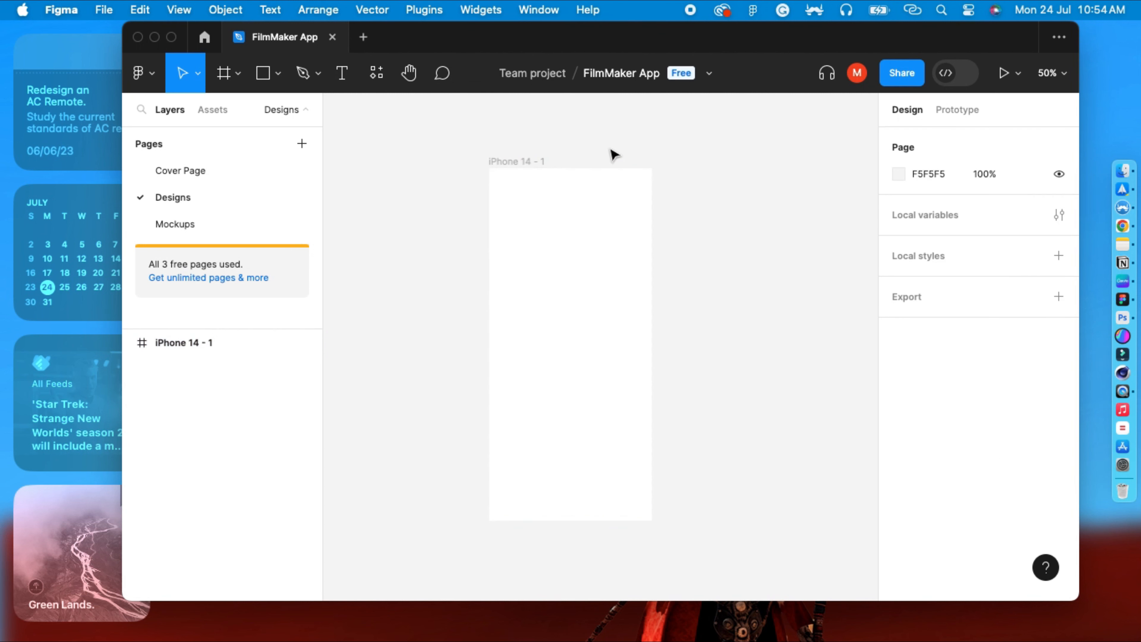
left_click(544, 160)
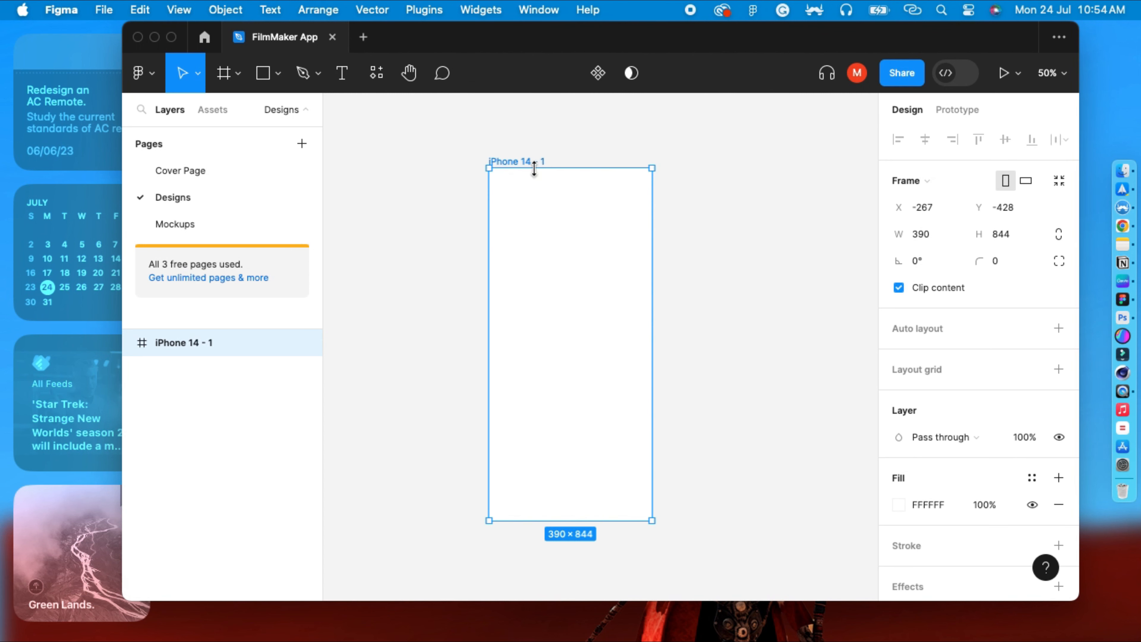
left_click(706, 274)
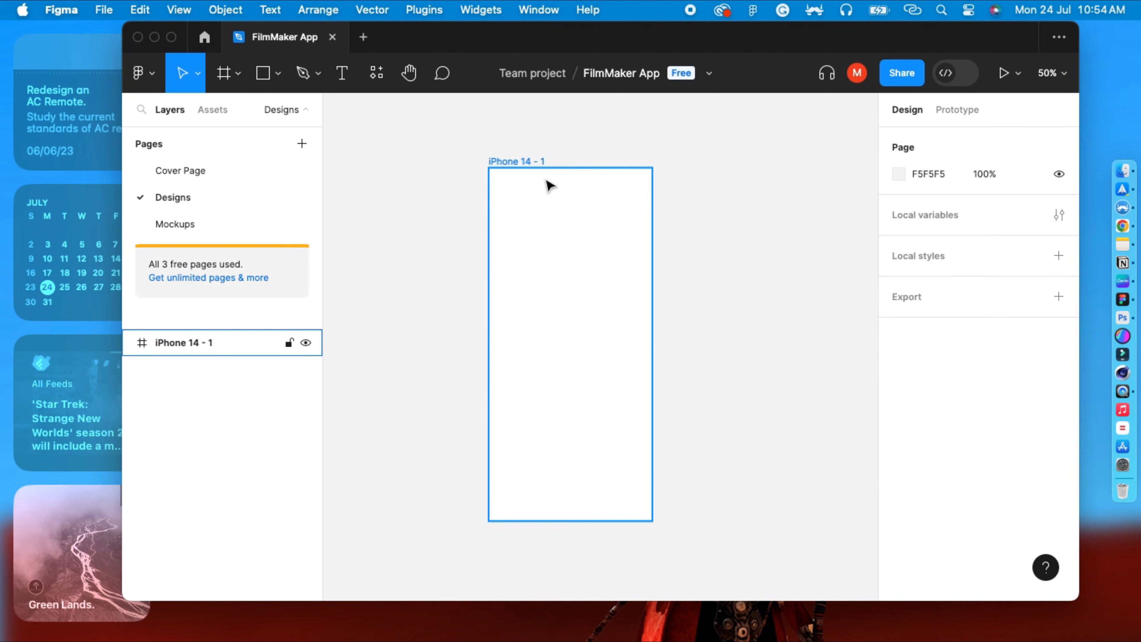
left_click(537, 164)
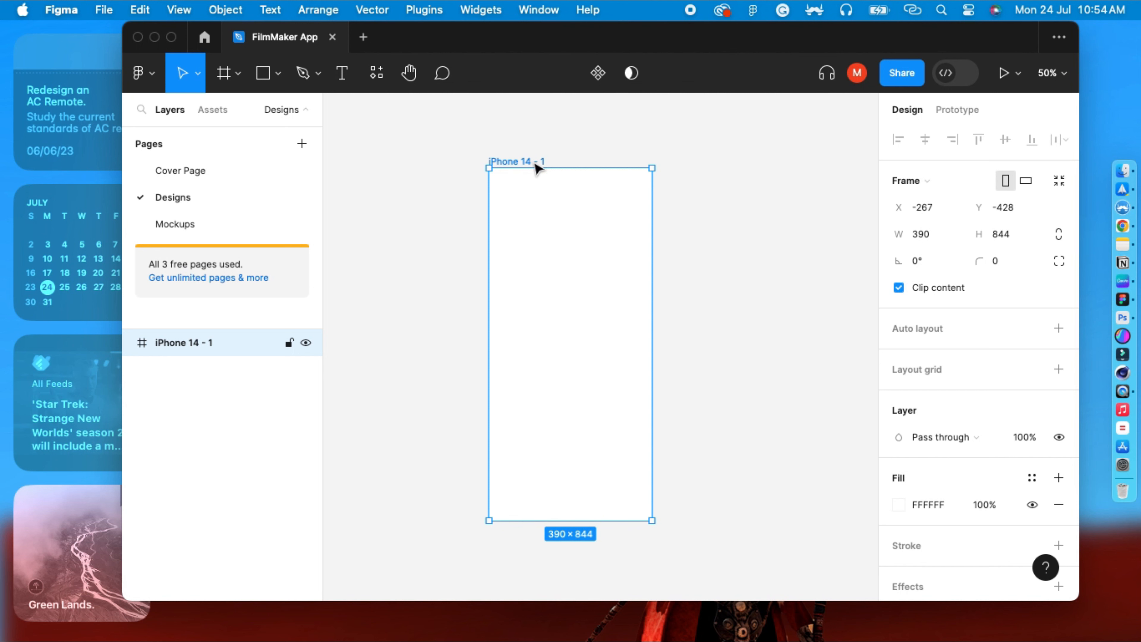
left_click(994, 265)
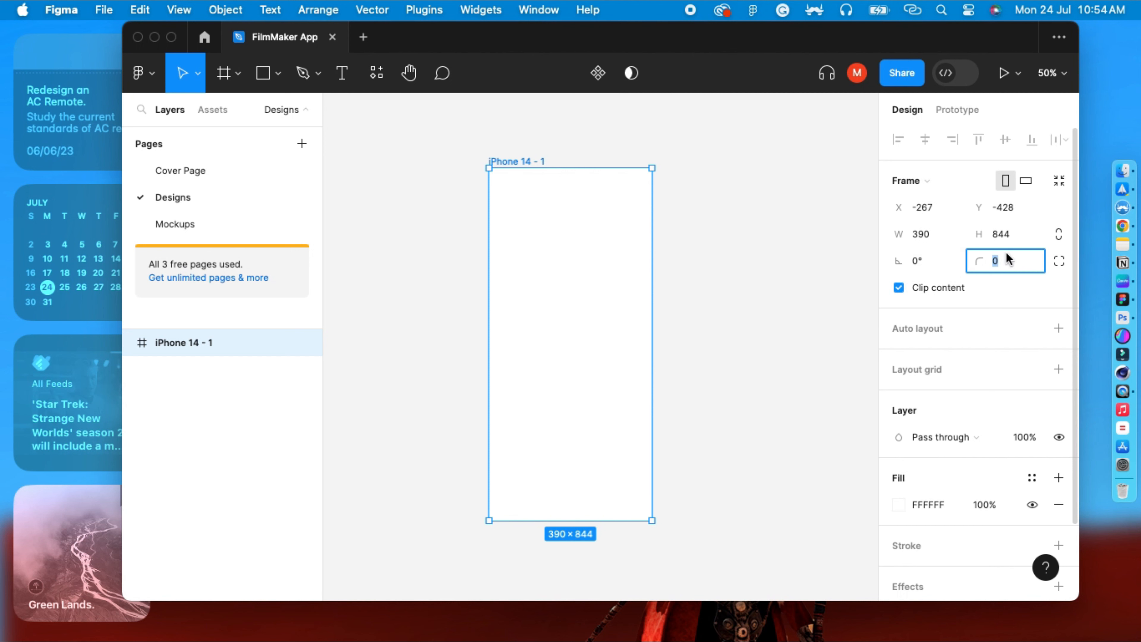
type("30")
key("Return")
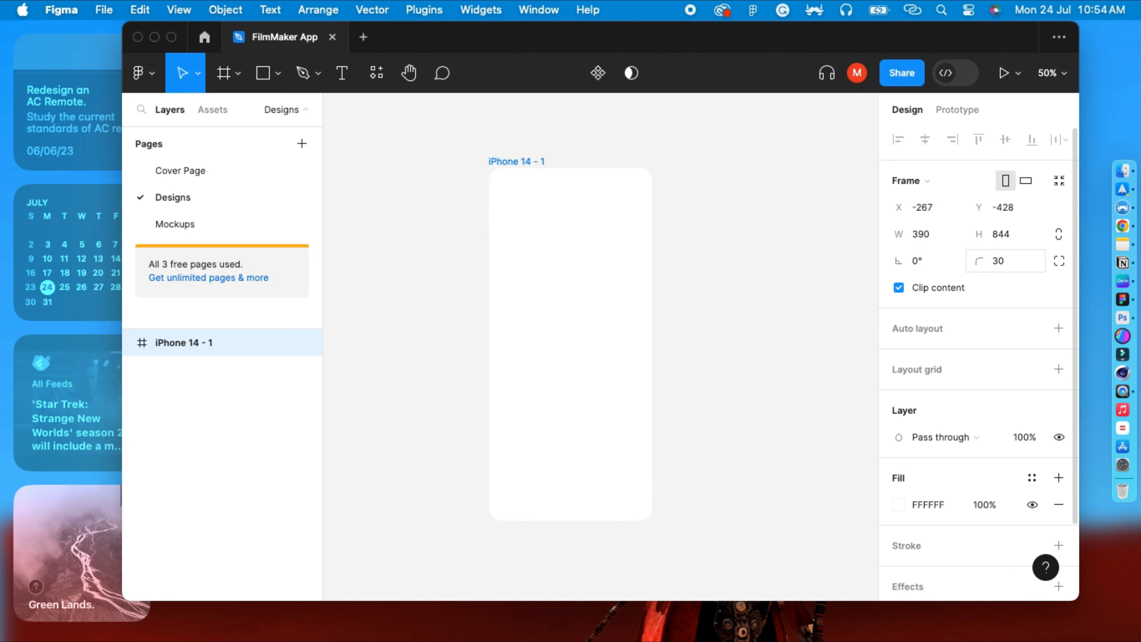
left_click(774, 354)
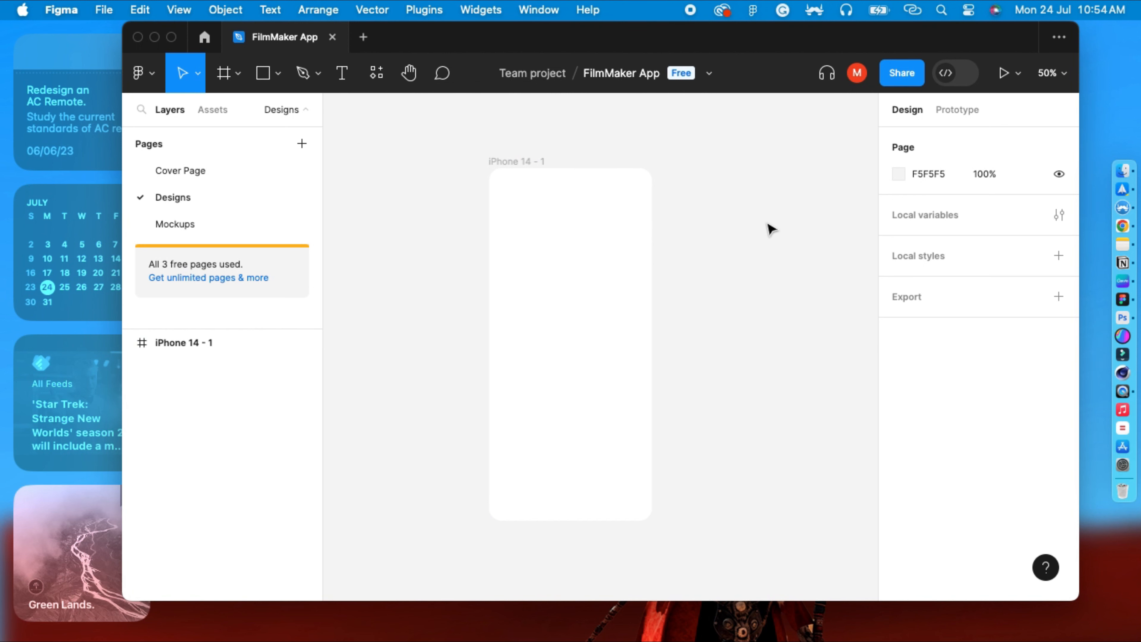
Fill the iPhone 14 frame with a muted brownish-grey colour from the colour picker.
key("shift+0")
scroll(661, 180, "up", 3)
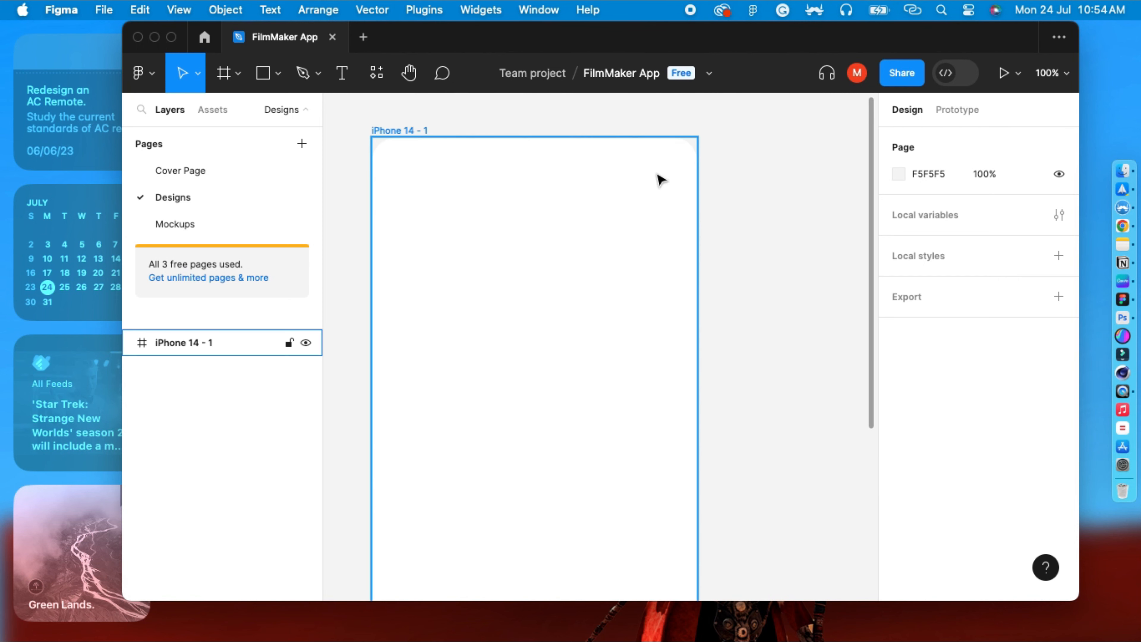
key("shift+0")
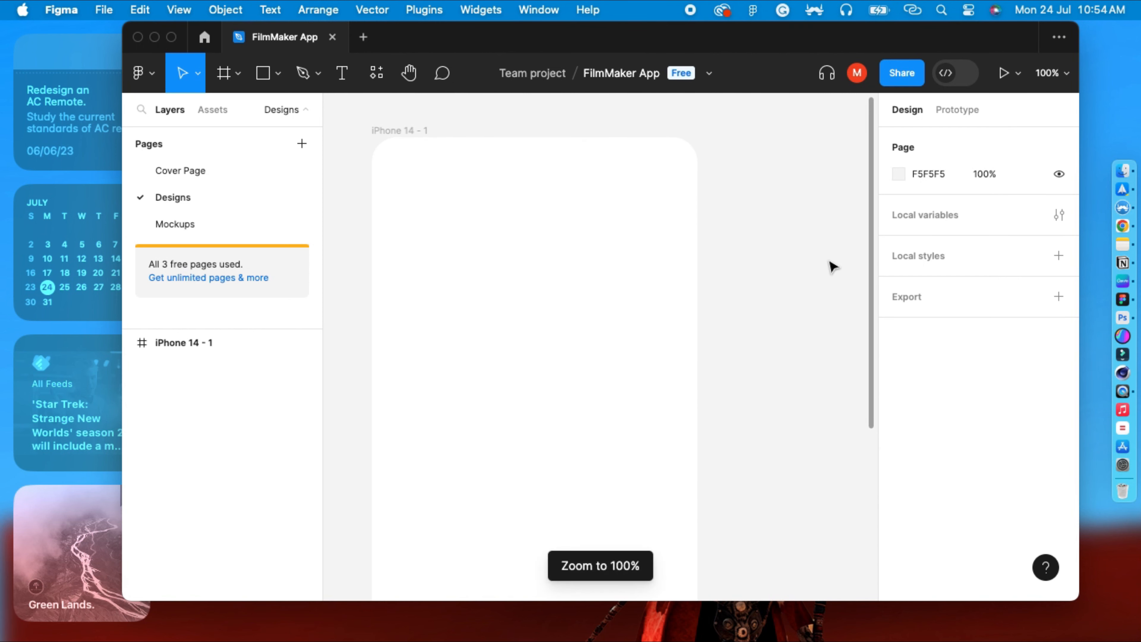
key("minus")
key("minus")
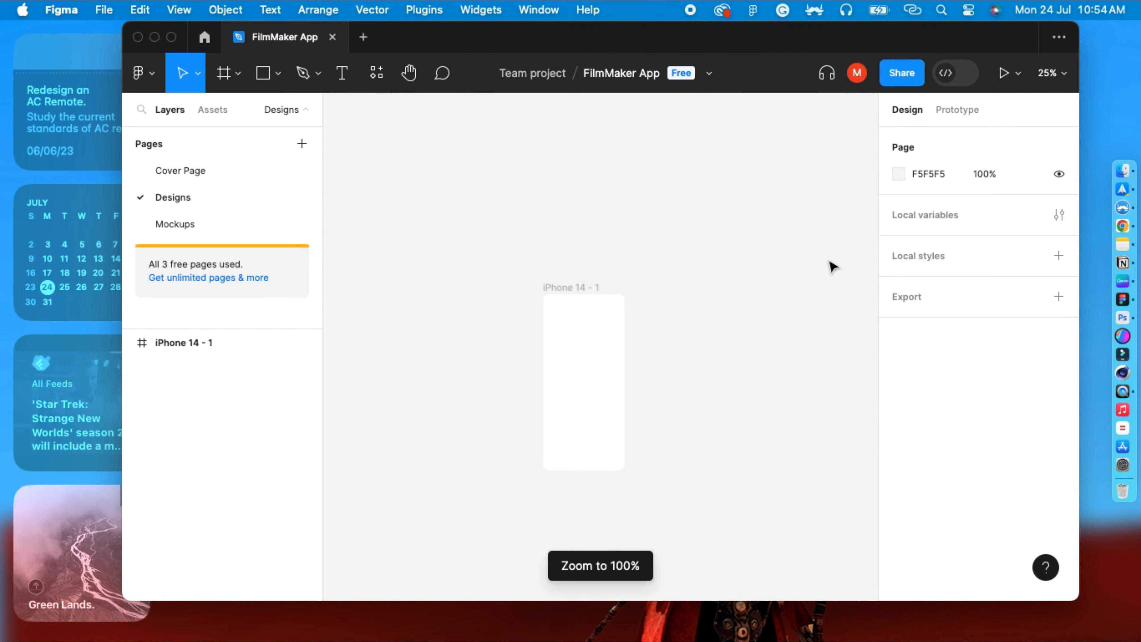
key("plus")
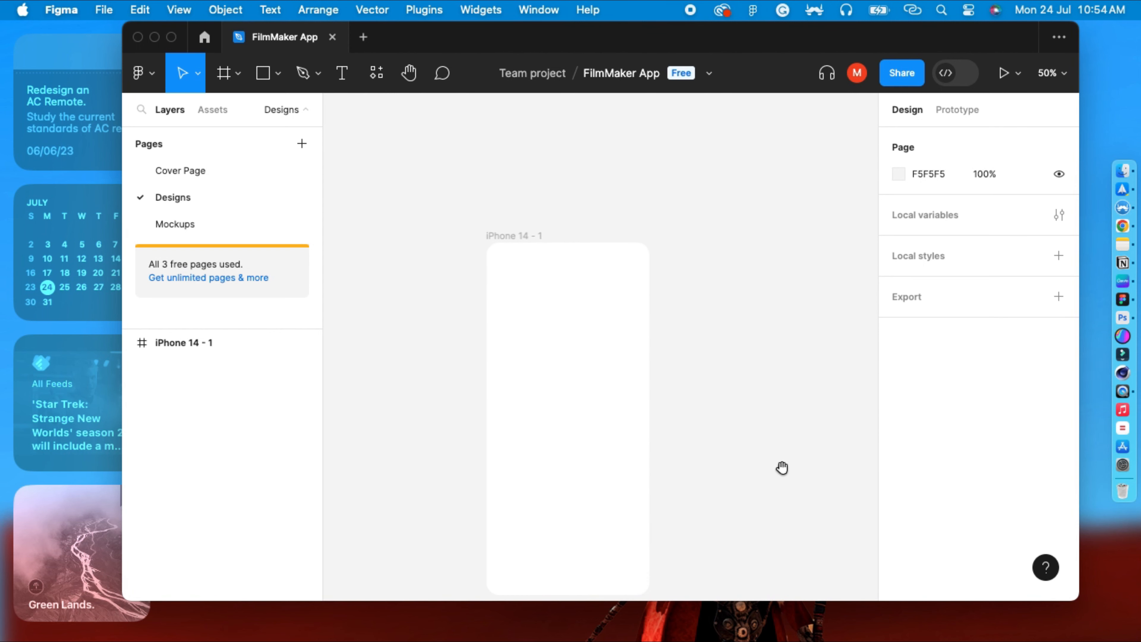
left_click_drag(782, 466, 780, 400)
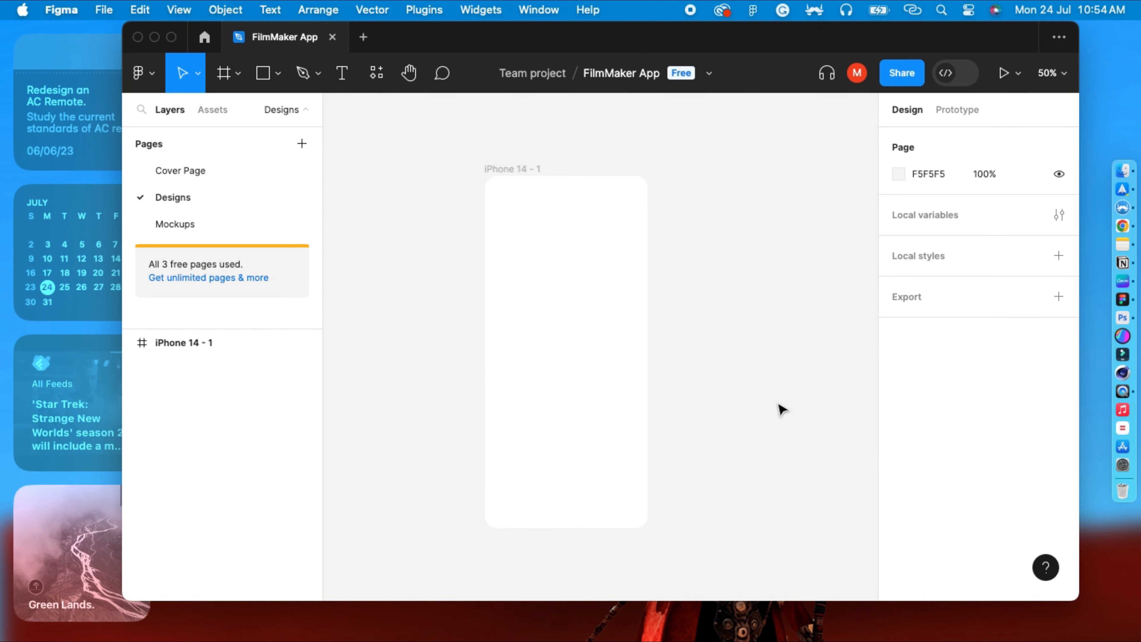
left_click(577, 323)
left_click(780, 272)
left_click(618, 298)
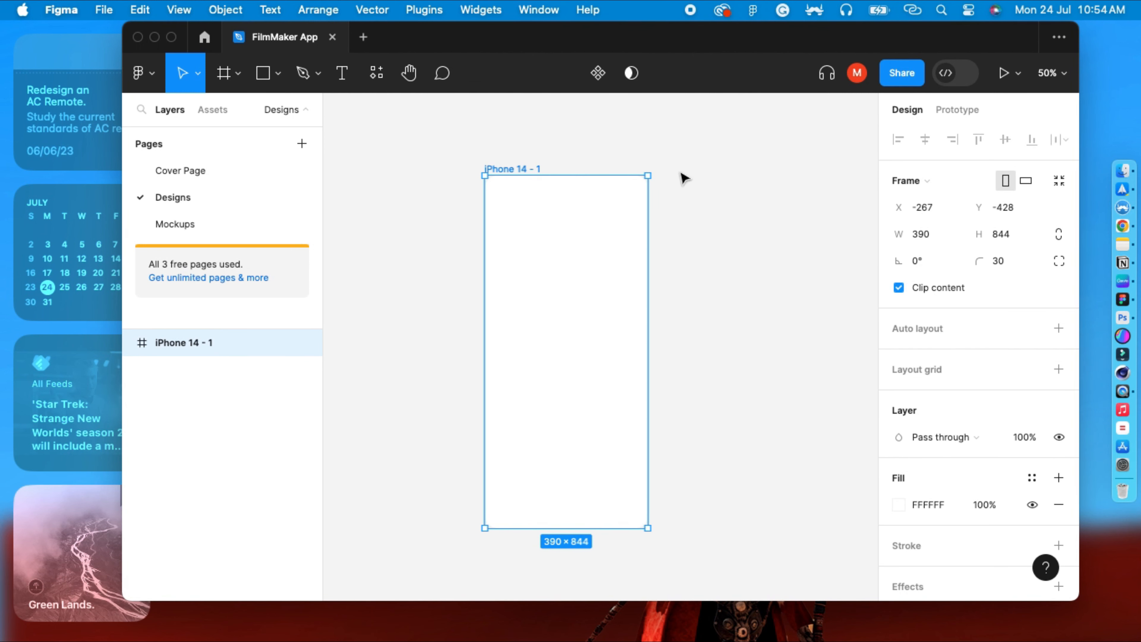
left_click(610, 173)
left_click(551, 177)
left_click(901, 506)
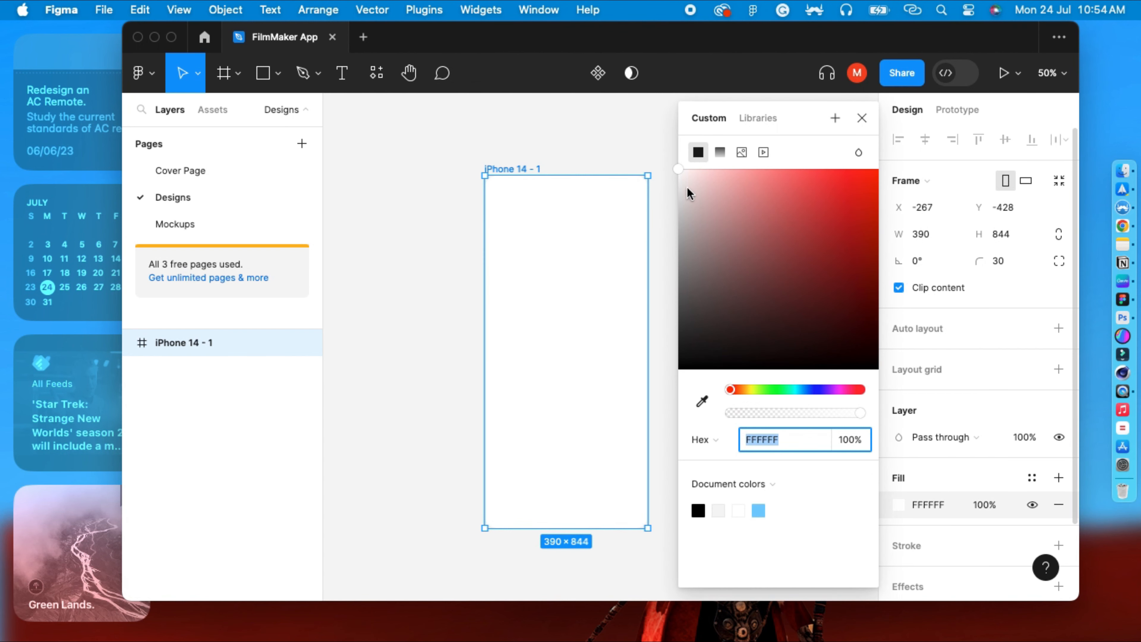
left_click_drag(687, 189, 701, 261)
left_click(604, 148)
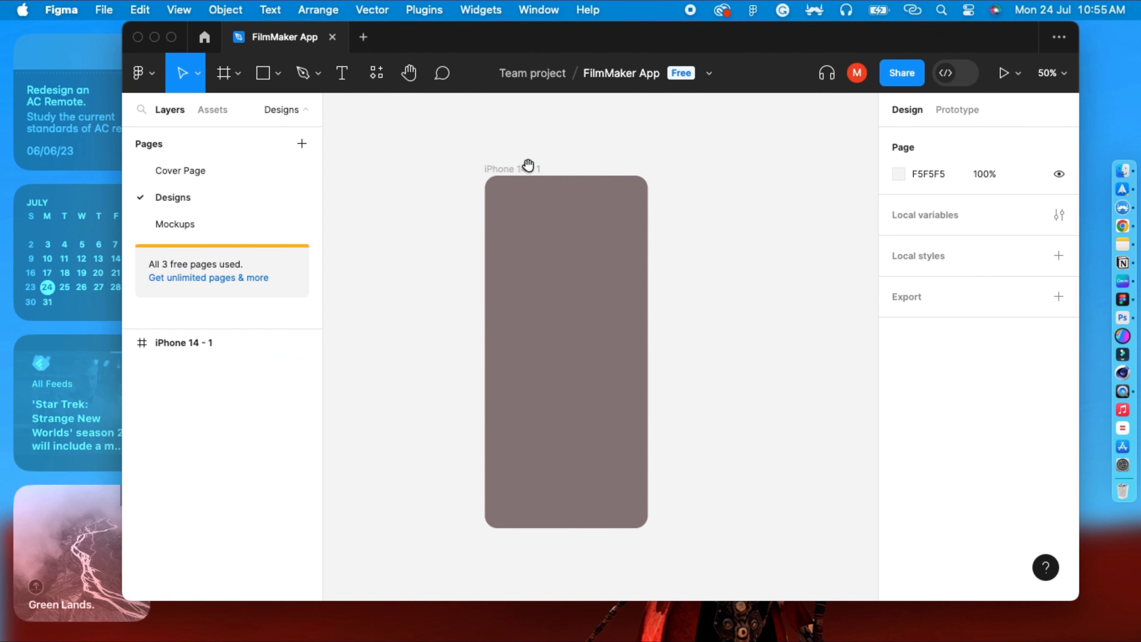
Add a Phone Version text label above the iPhone 14 frame.
left_click_drag(522, 166, 457, 165)
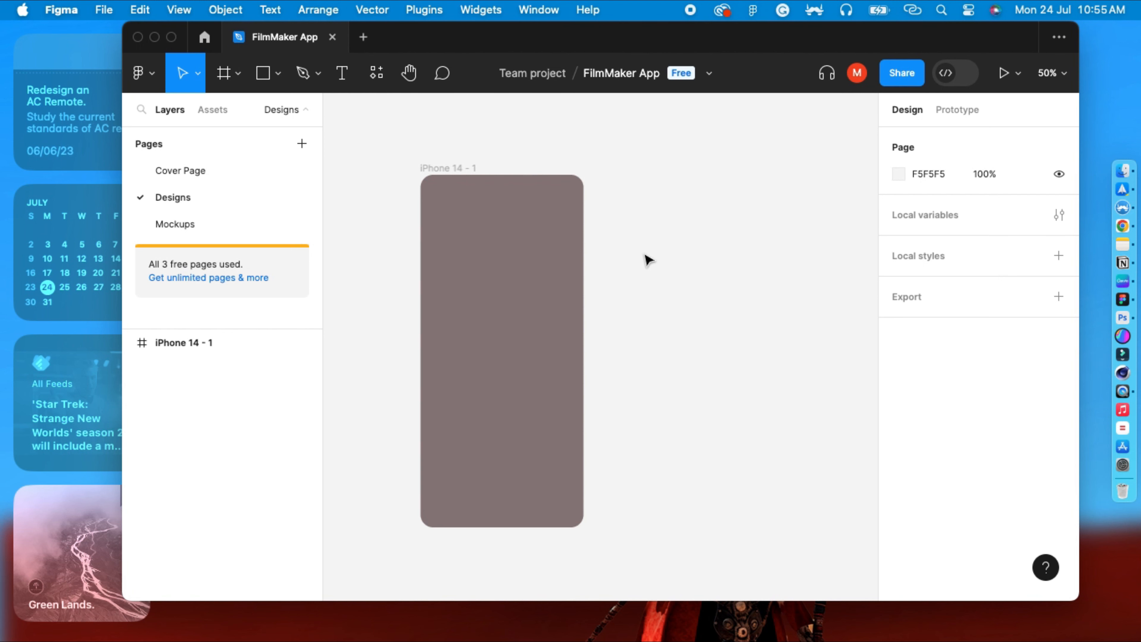
key("minus")
scroll(645, 263, "up", 2)
scroll(645, 263, "right", 2)
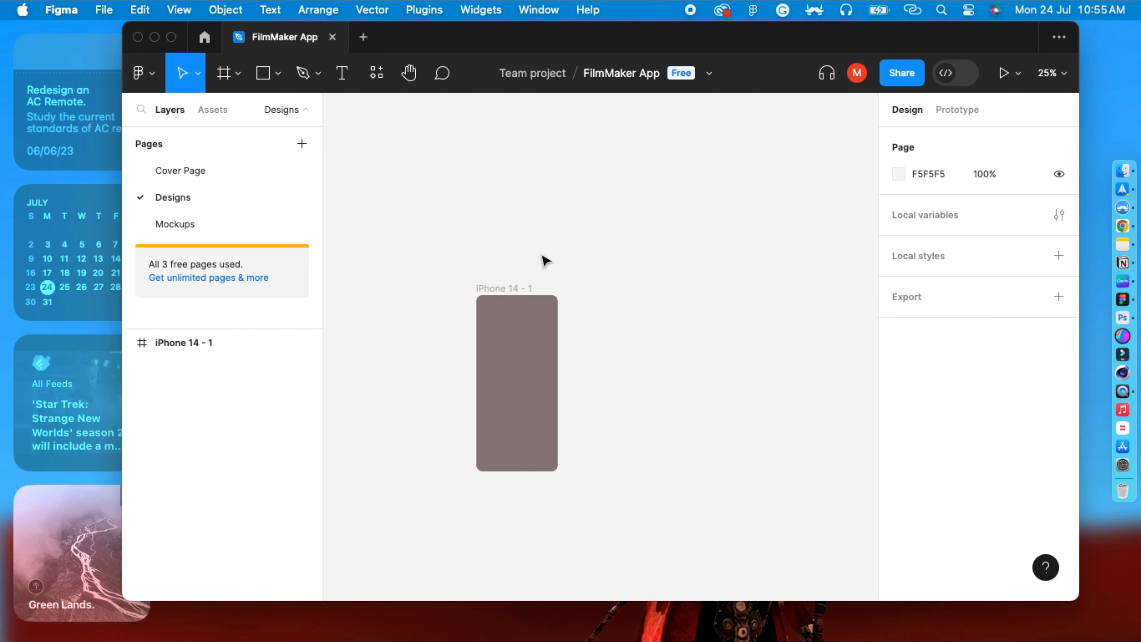
left_click(519, 288)
left_click(526, 275)
left_click(341, 75)
left_click(488, 240)
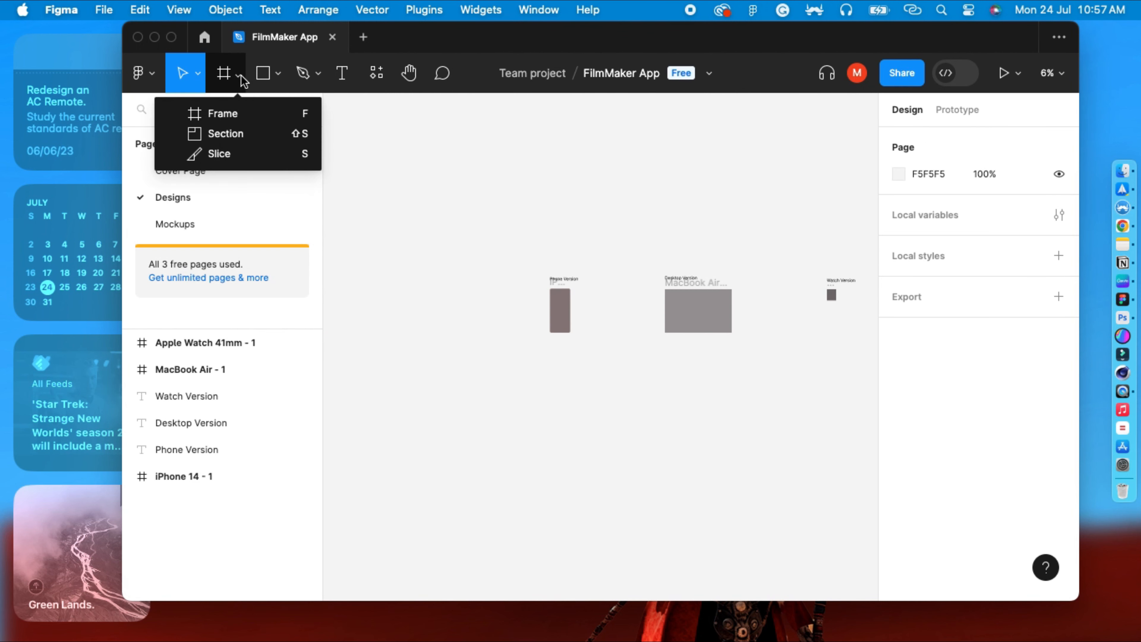
Draw a section about 3824 × 4192 enclosing the iPhone frame and its Phone Version label.
left_click(225, 133)
left_click_drag(422, 216, 622, 439)
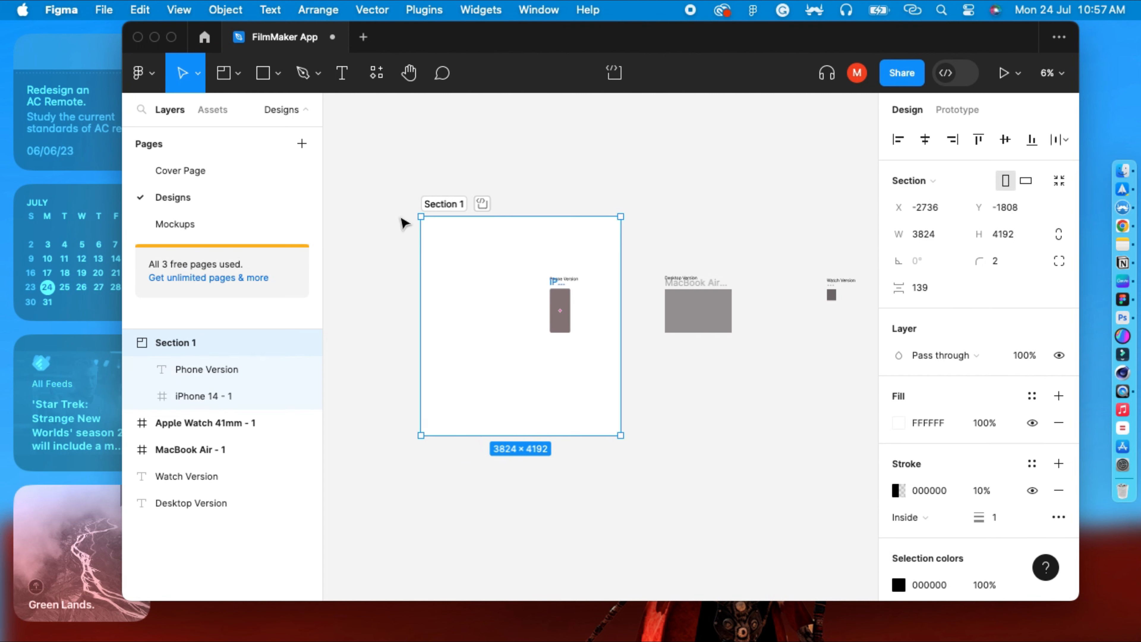
left_click(390, 173)
Move the Phone Version label and the iPhone frame into the section's upper-left corner.
left_click_drag(559, 281, 445, 230)
left_click_drag(560, 329, 445, 280)
left_click(567, 146)
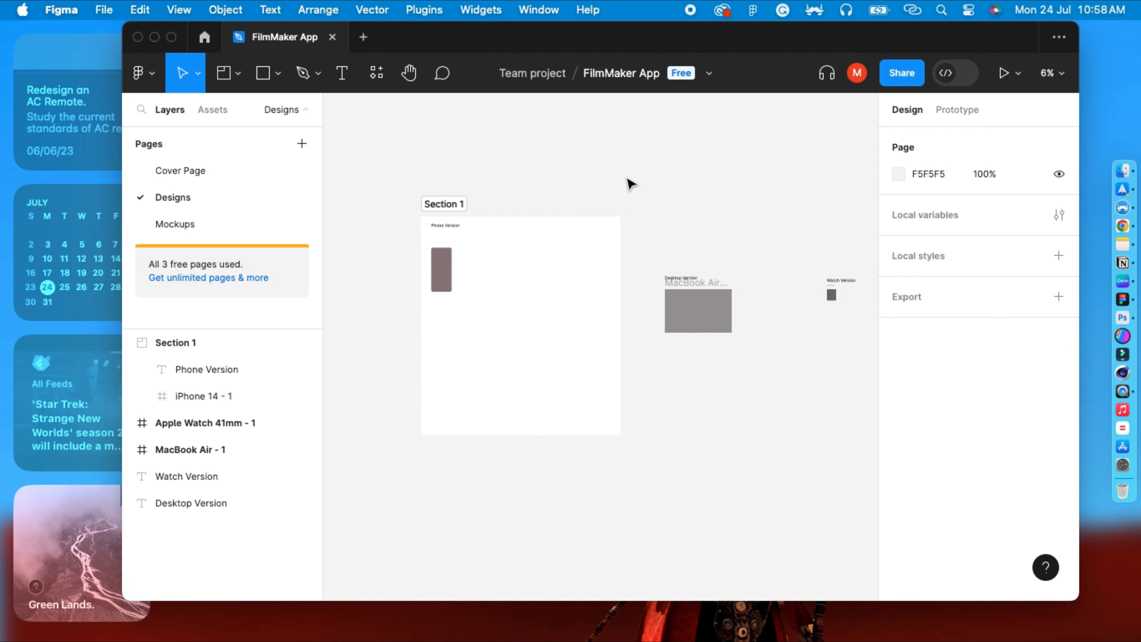
Rename the section to Phone.
scroll(477, 225, "up", 2)
left_click(458, 227)
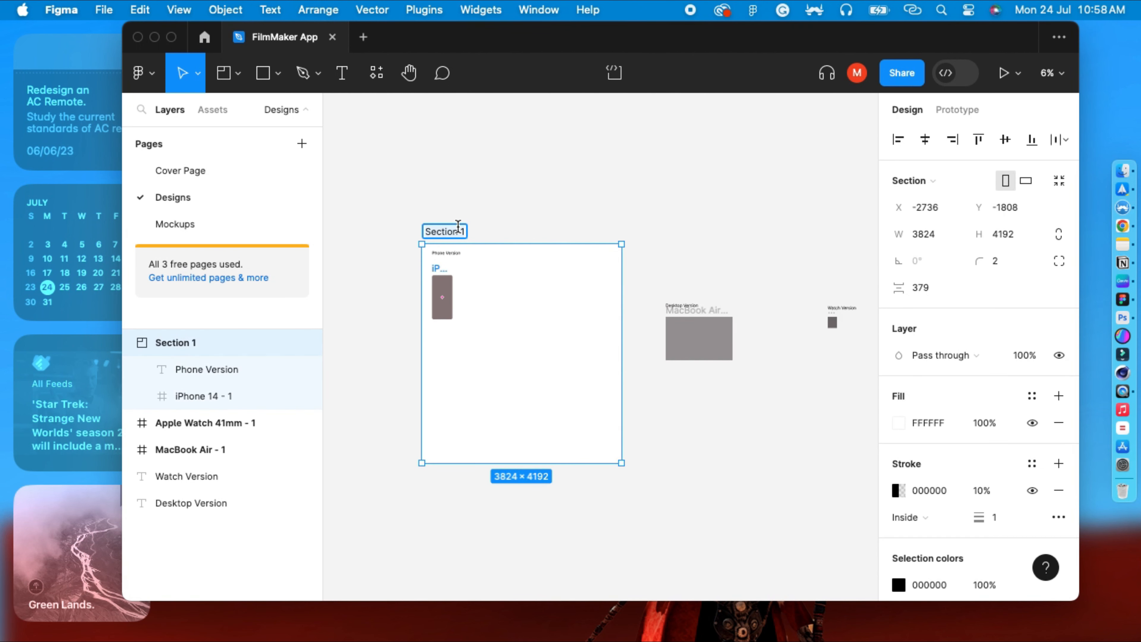
type("Phone")
left_click(506, 211)
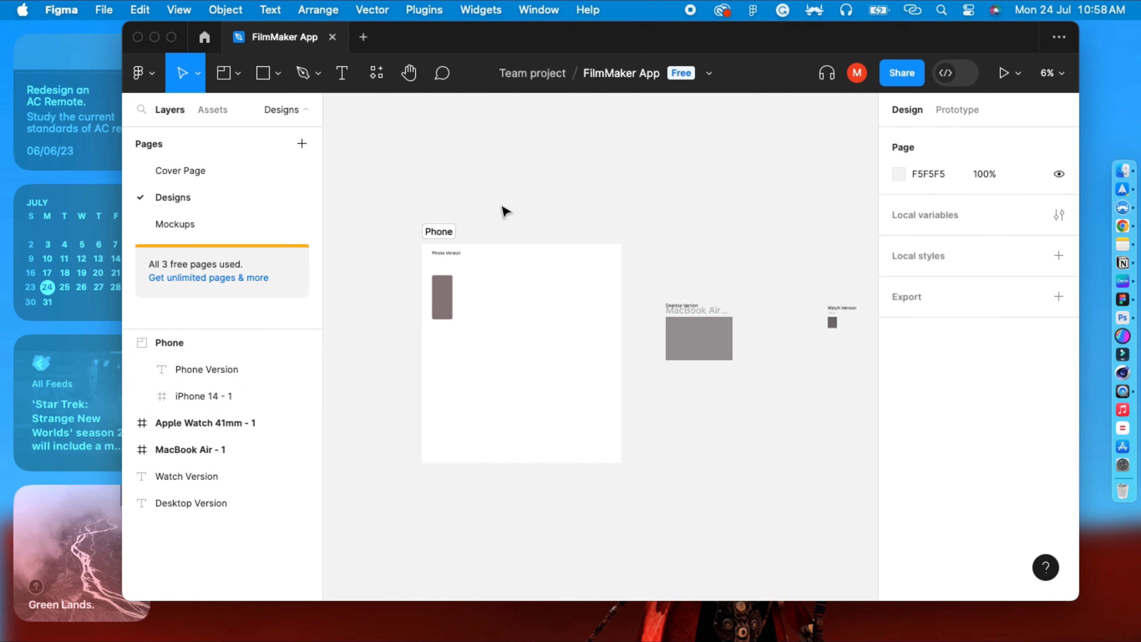
Examine the iPhone frame and label inside the Phone section.
key("super+=")
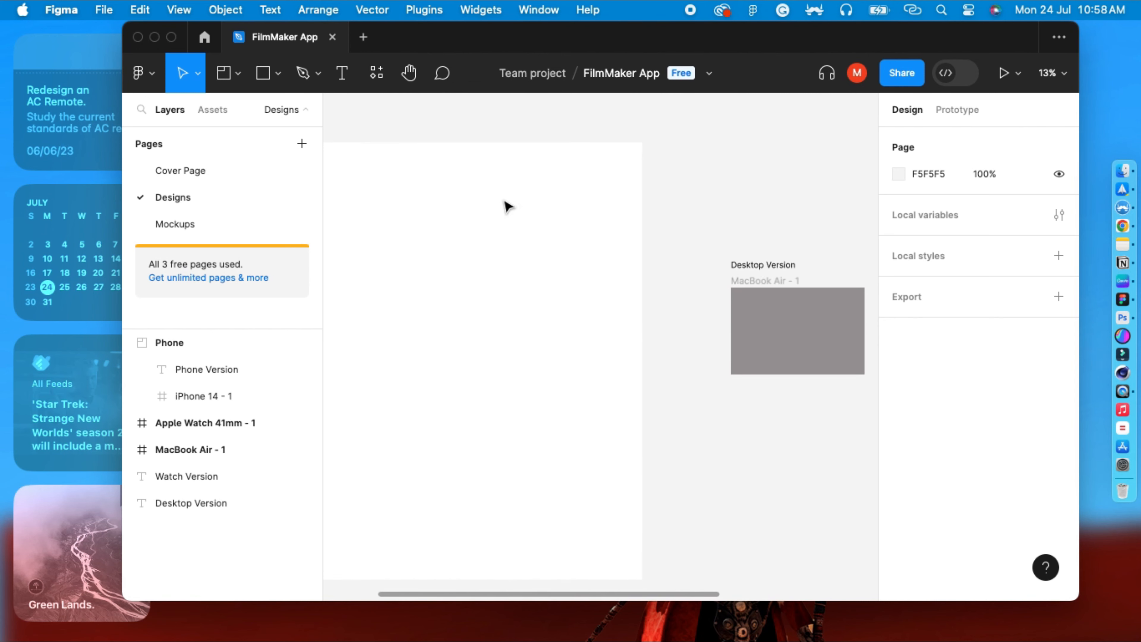
key("space")
left_click_drag(530, 150, 698, 214)
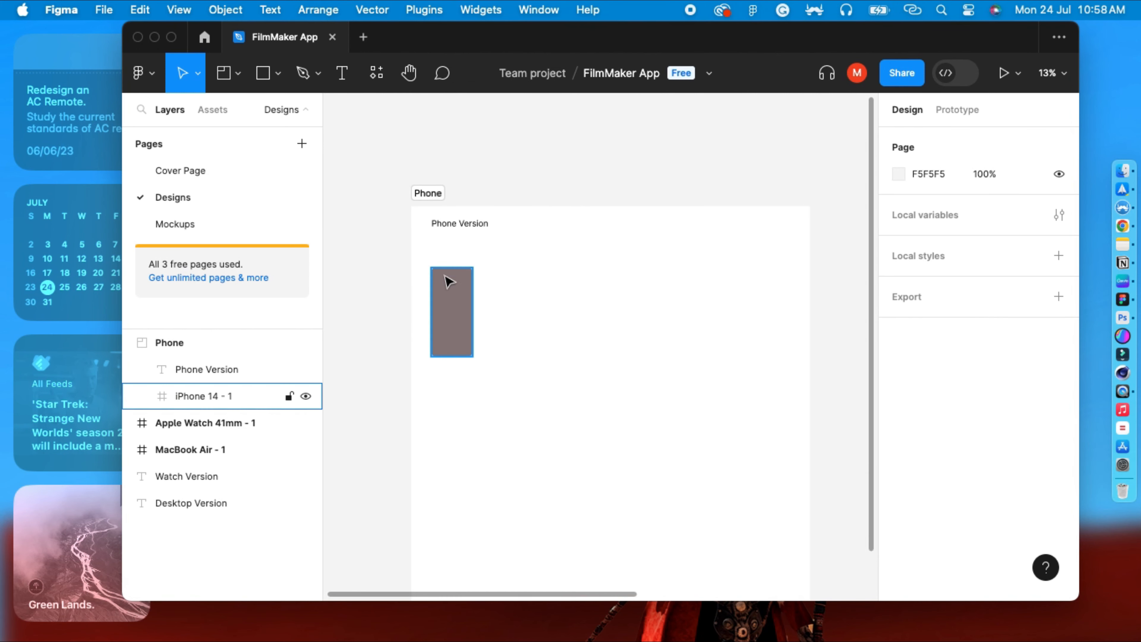
left_click(447, 296)
left_click(601, 283)
key("space")
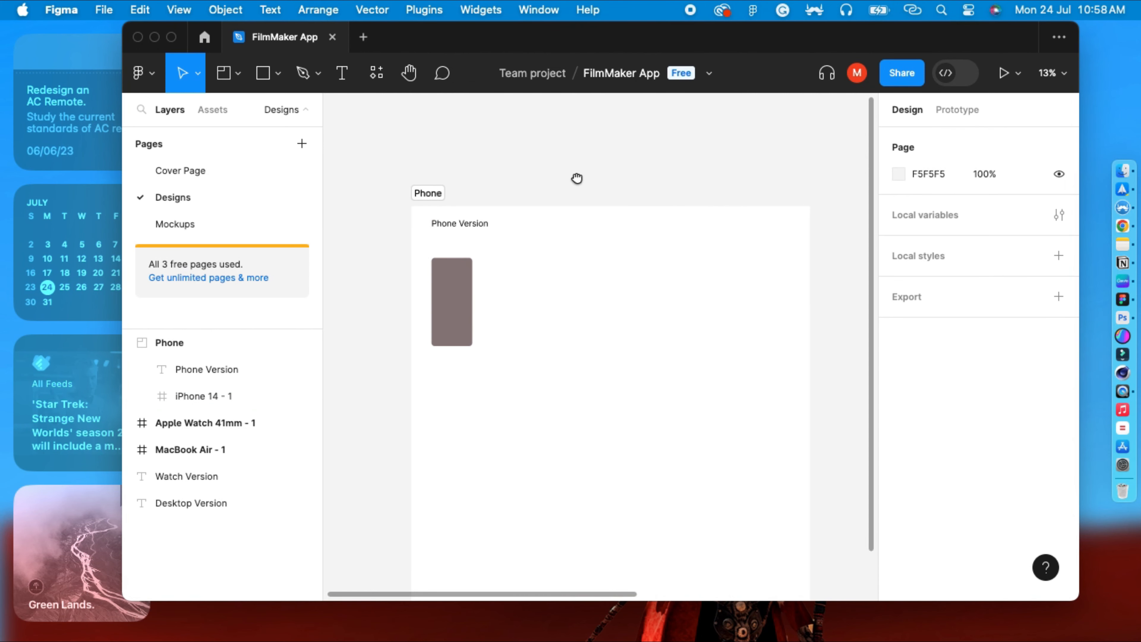
left_click_drag(578, 178, 538, 140)
left_click_drag(631, 223, 529, 204)
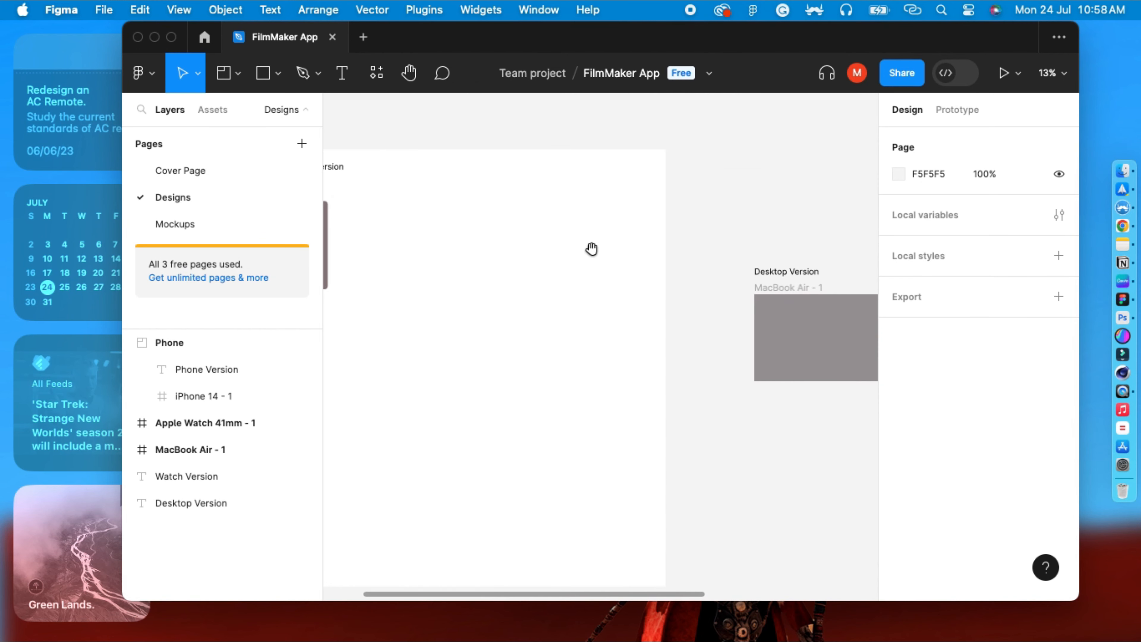
left_click_drag(631, 251, 759, 237)
left_click(238, 73)
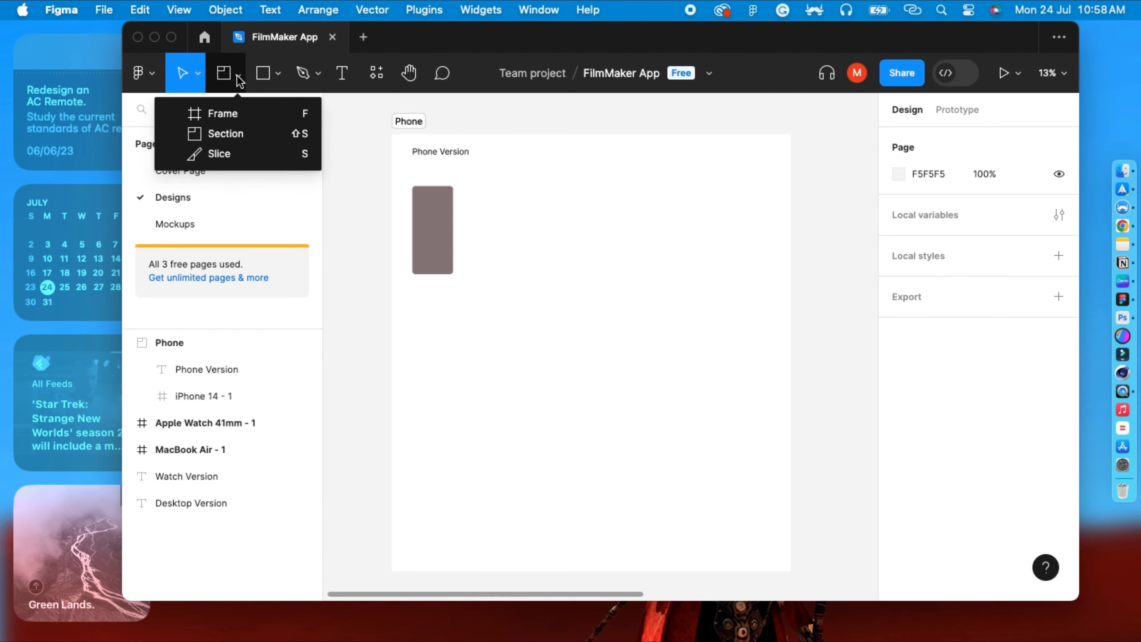
left_click(639, 116)
key("minus")
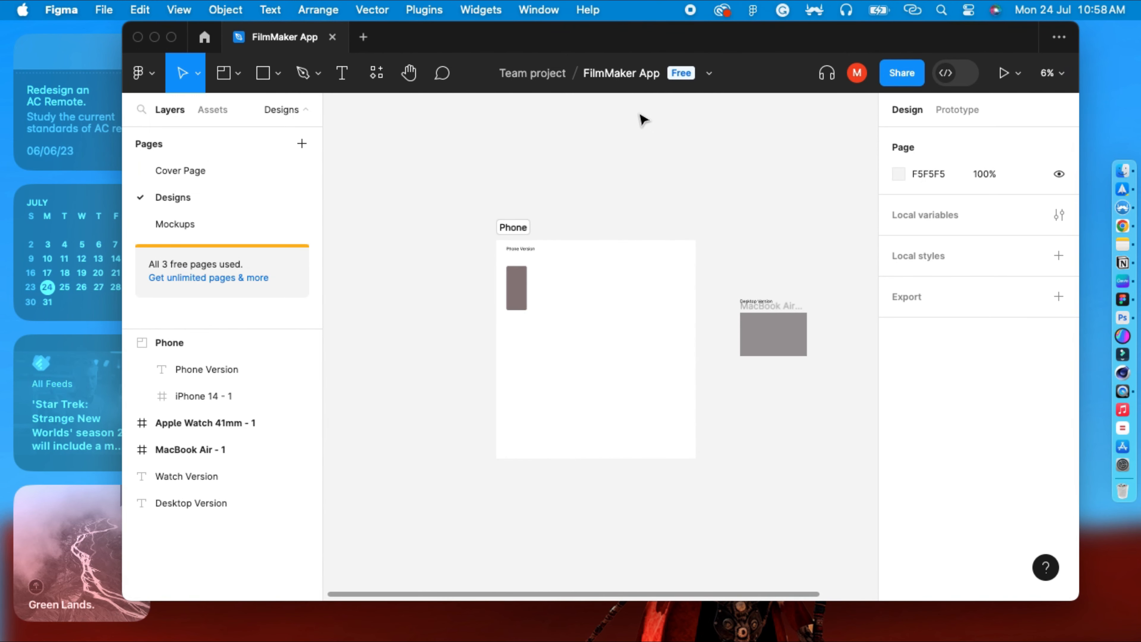
left_click_drag(680, 237, 590, 235)
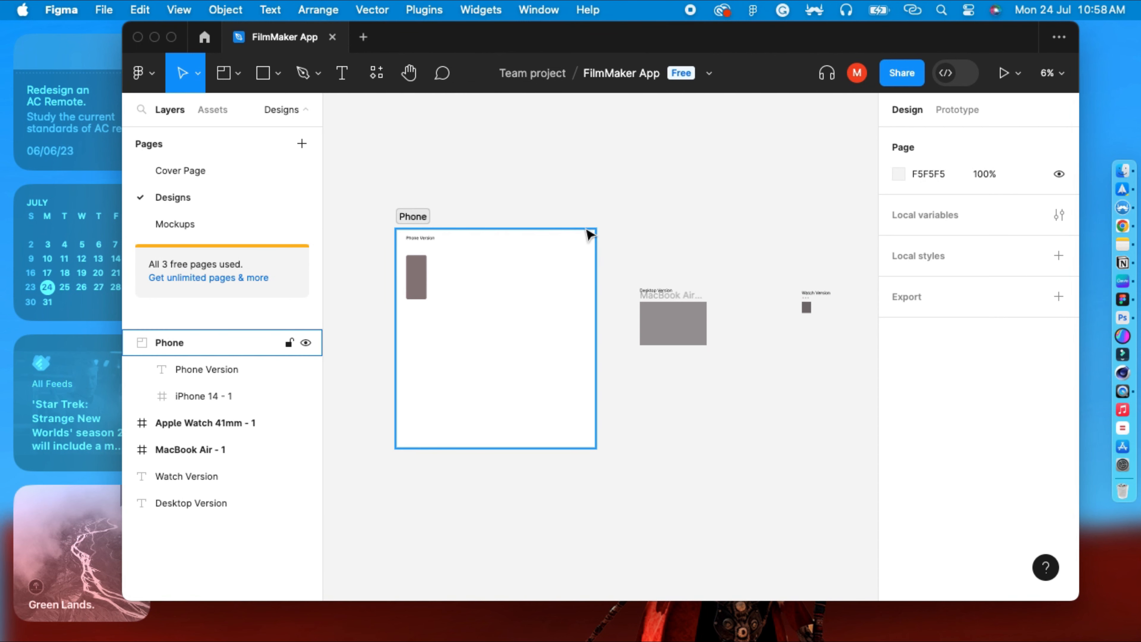
left_click(239, 73)
left_click(238, 74)
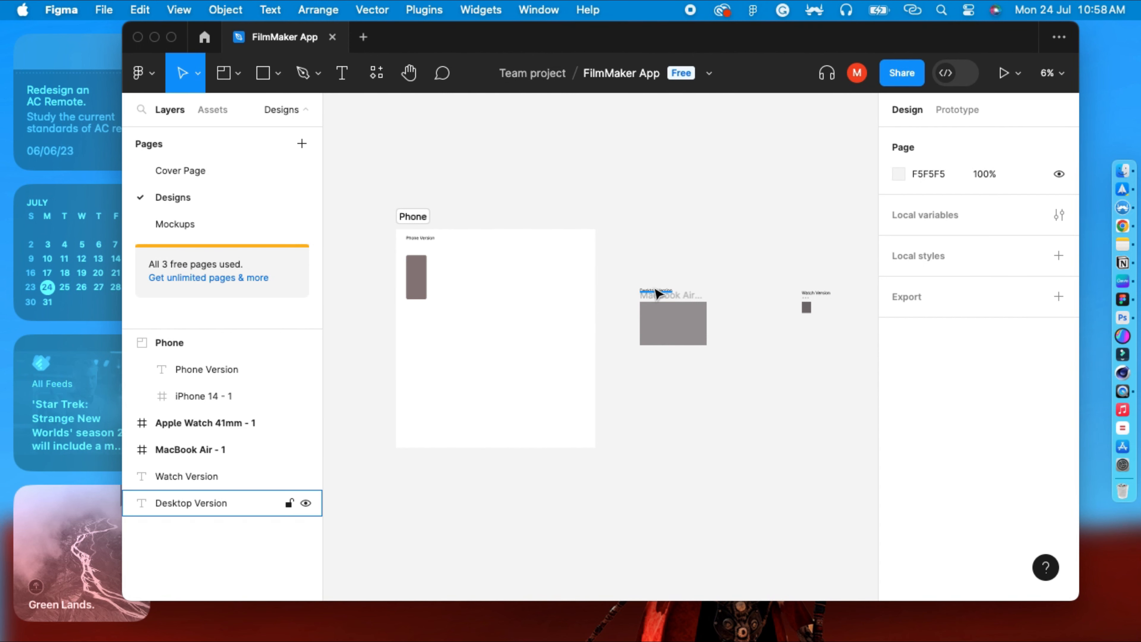
Inspect the Desktop Version and Watch Version labels, the Phone section, and the Mockups page.
left_click(656, 289)
left_click(817, 293)
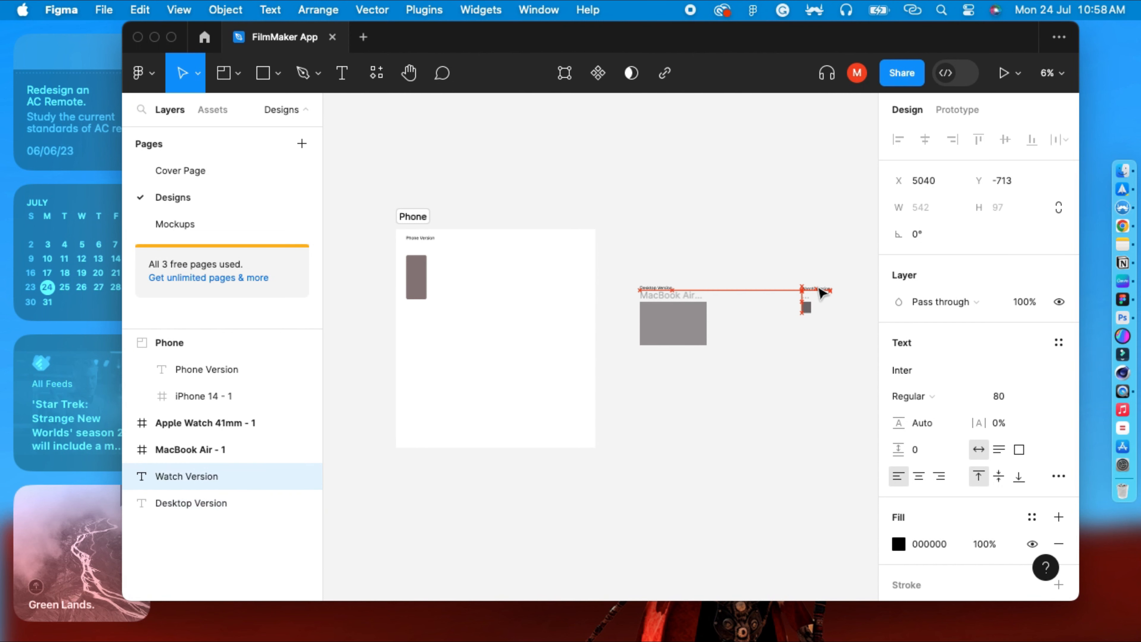
left_click(493, 385)
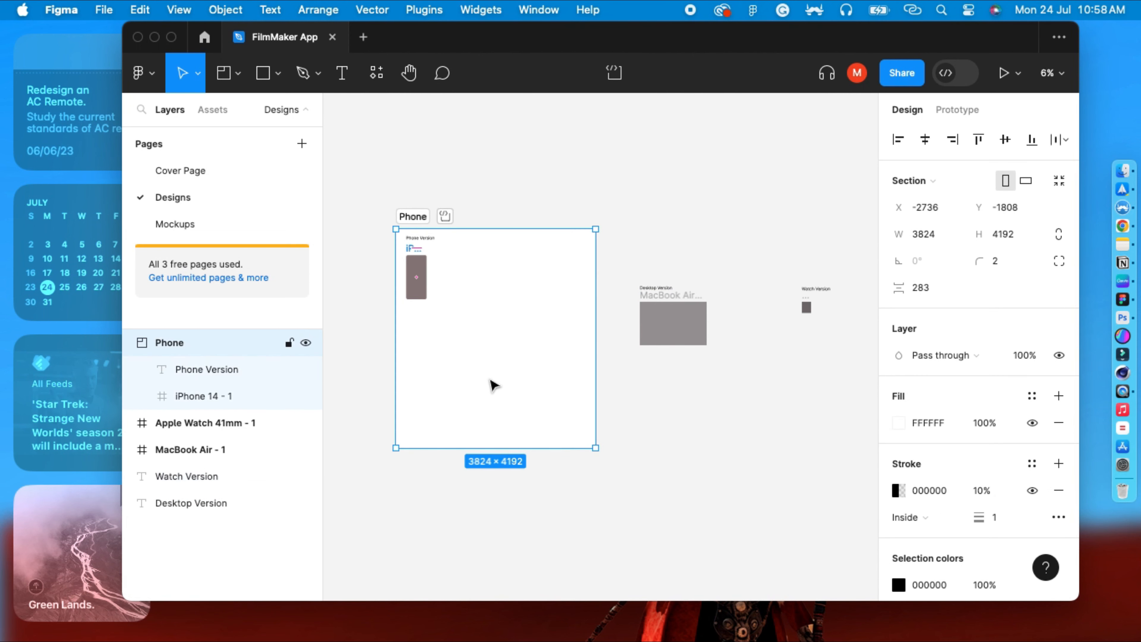
left_click(438, 531)
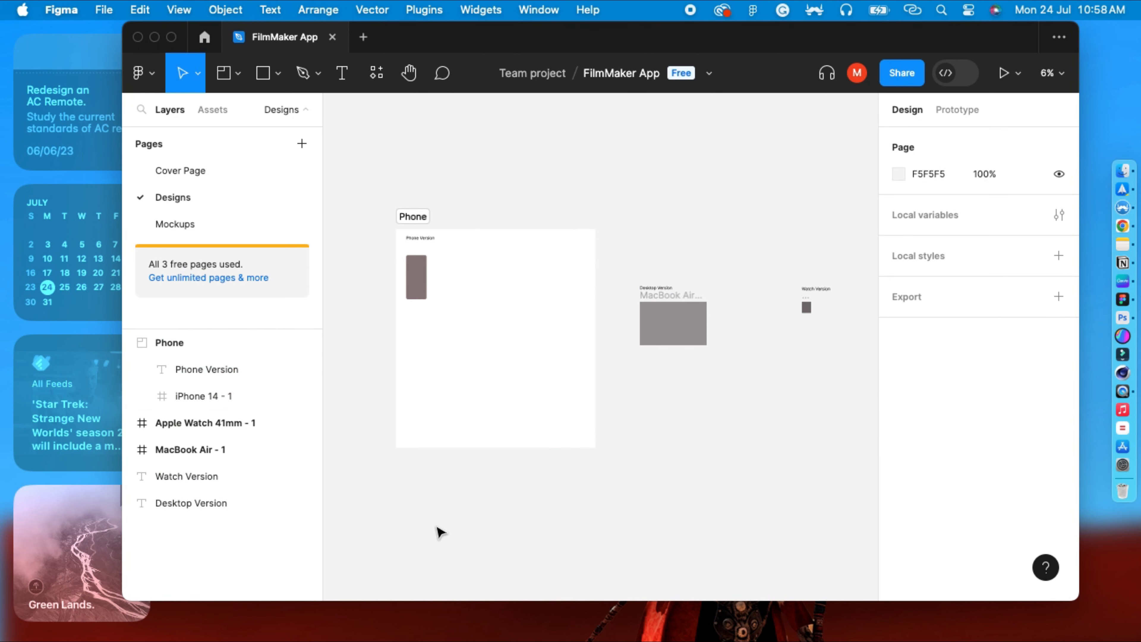
left_click(176, 231)
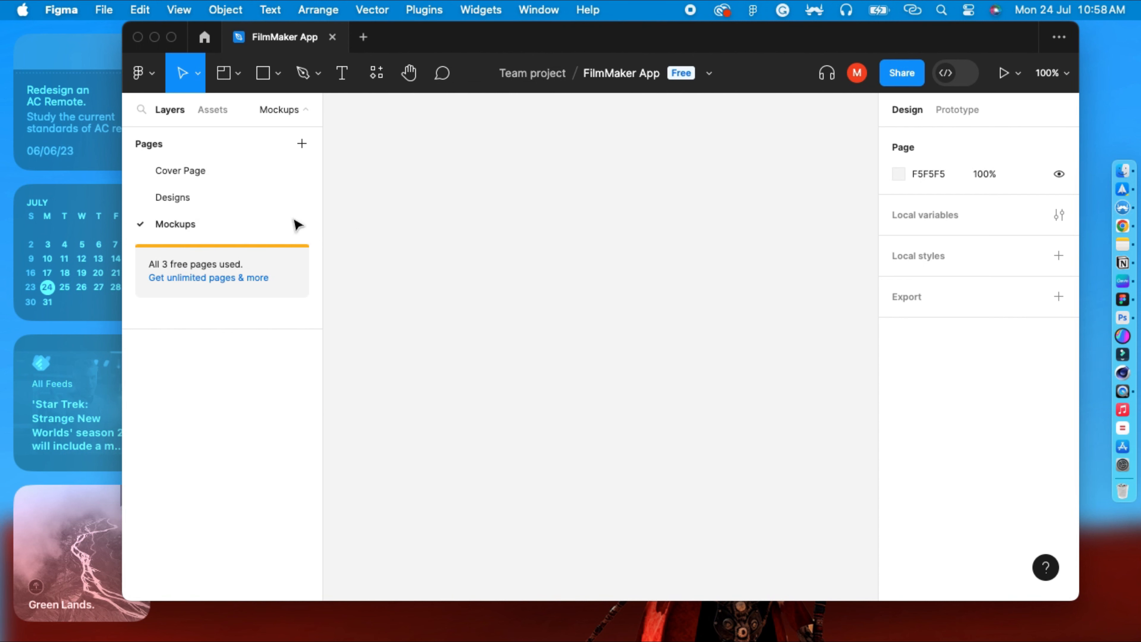
left_click(198, 199)
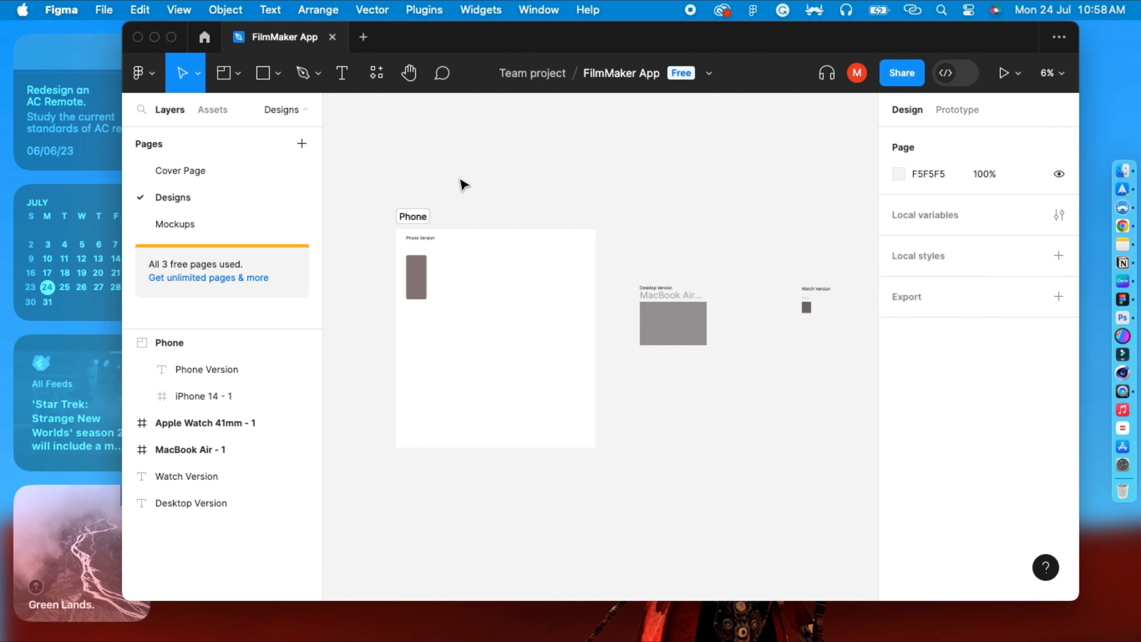
Add a two-line text reading MO / BIO inside the iPhone frame.
scroll(463, 185, "up", 5)
scroll(716, 258, "left", 10)
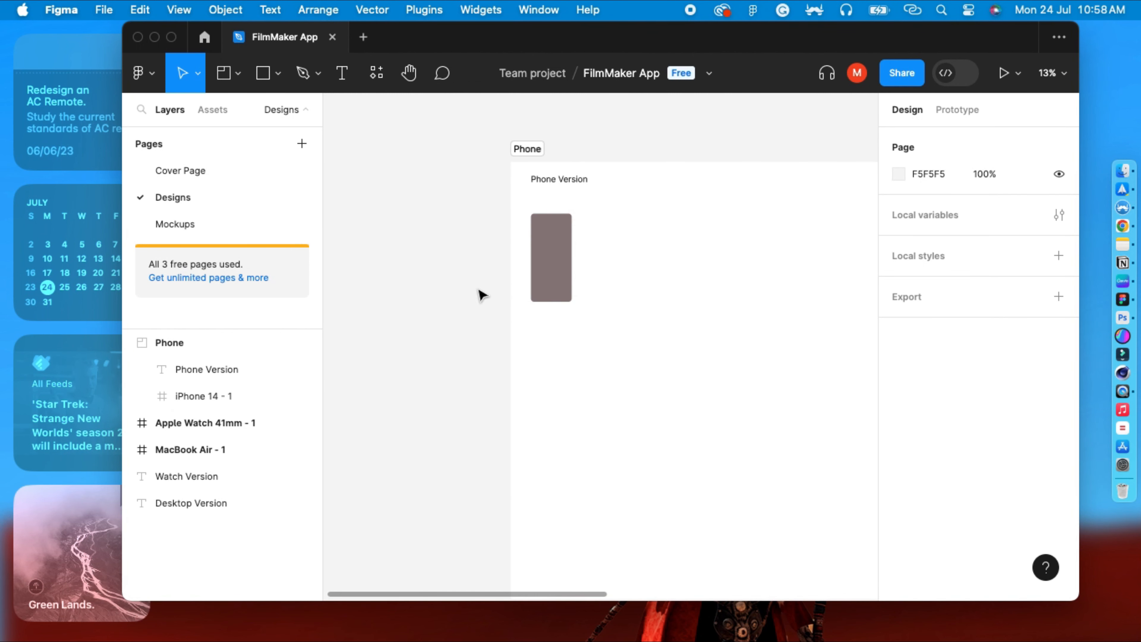
key("super+plus")
left_click_drag(479, 292, 493, 425)
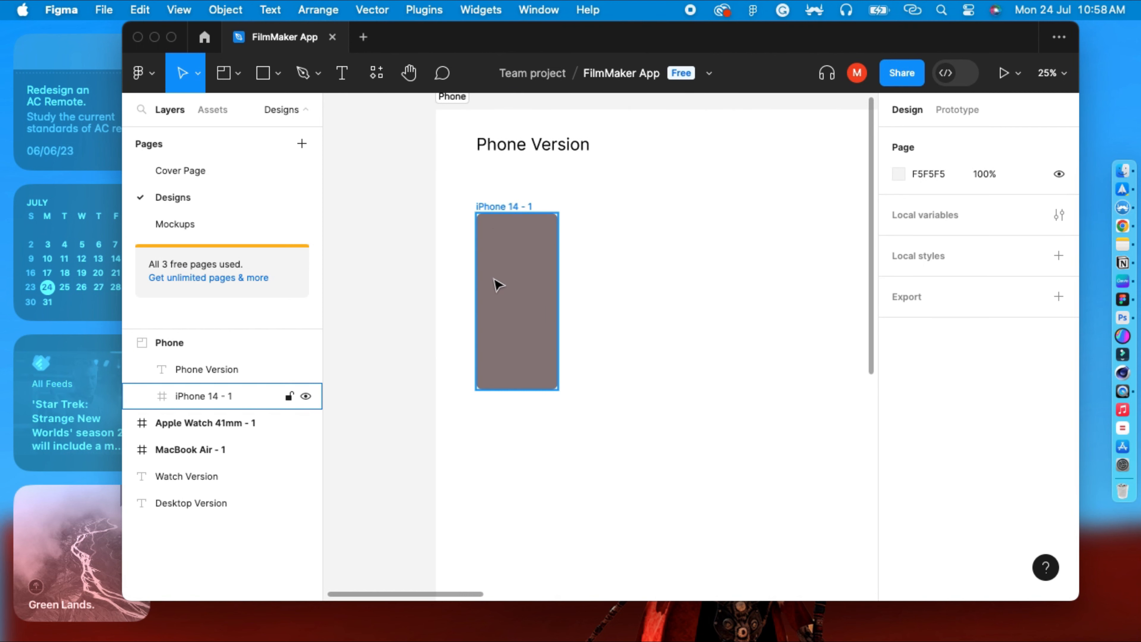
left_click(495, 208)
key("super+plus")
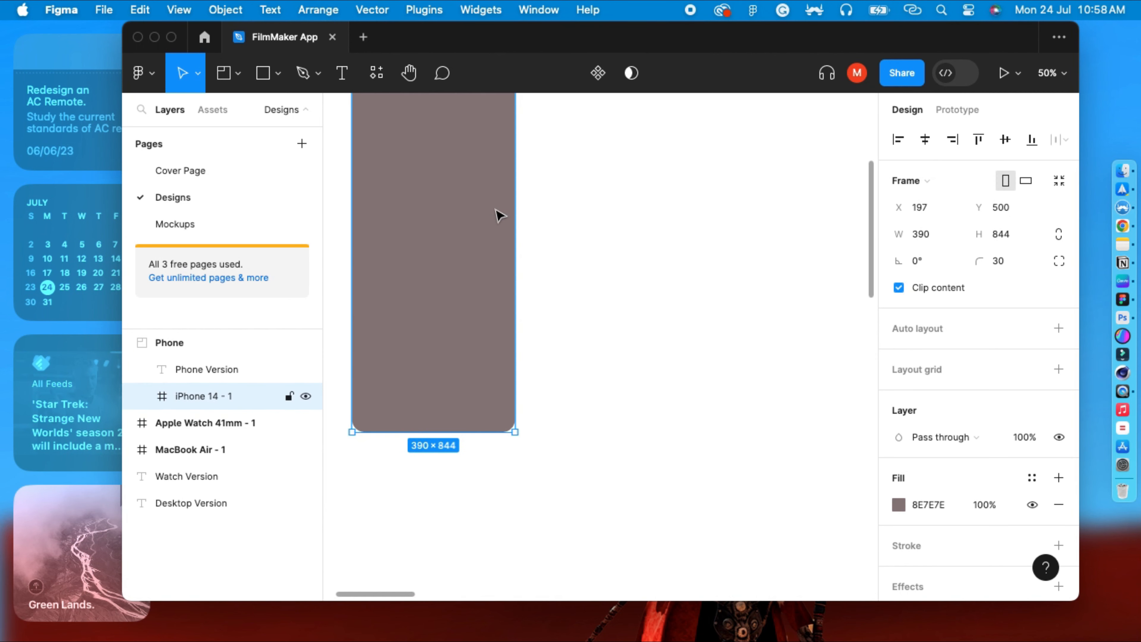
left_click_drag(568, 259, 682, 295)
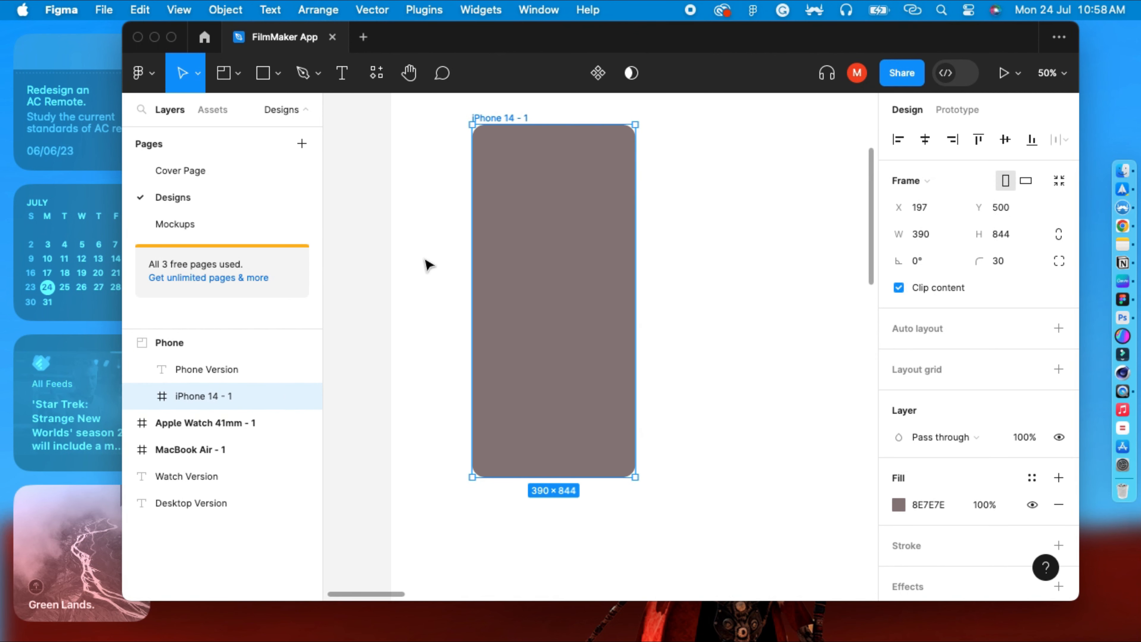
left_click(340, 73)
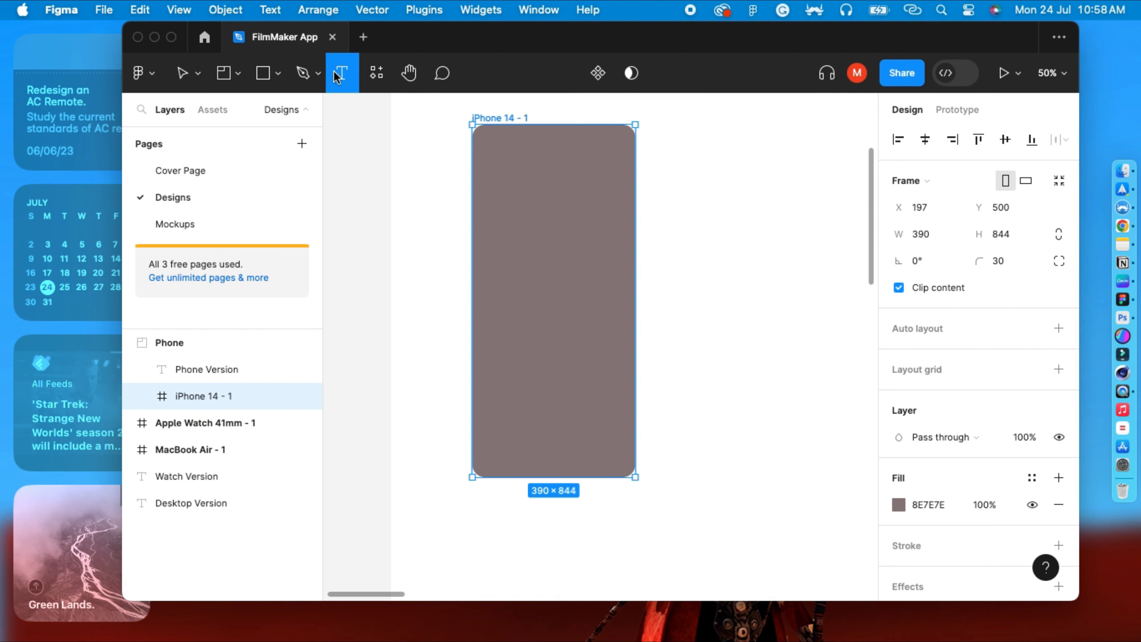
left_click(514, 284)
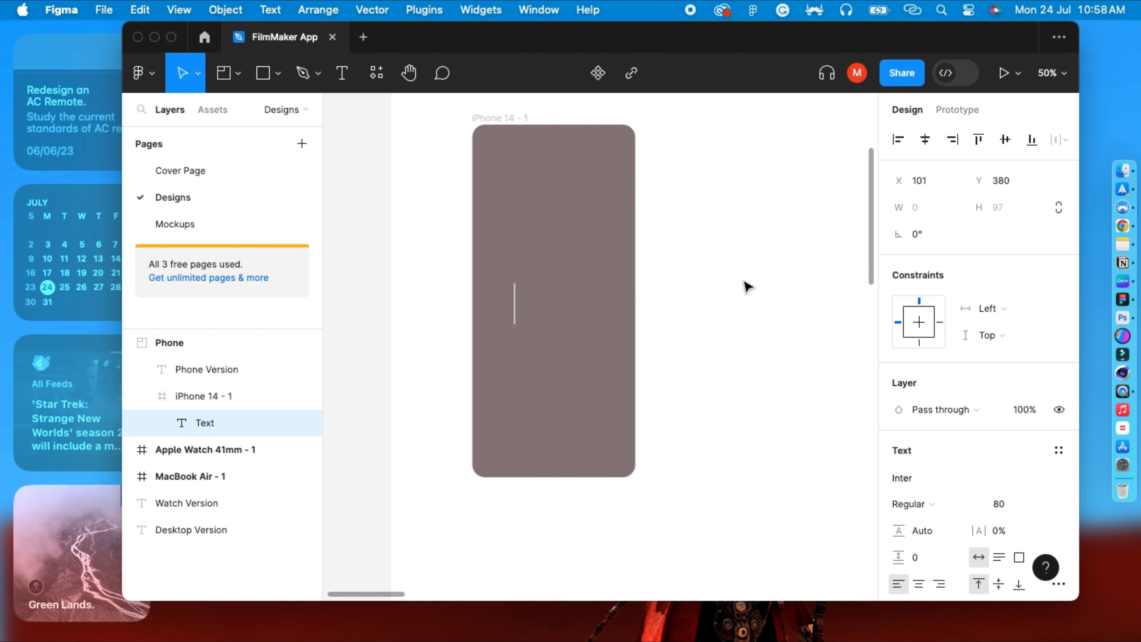
type("MO")
key("Return")
type("BV")
key("BackSpace")
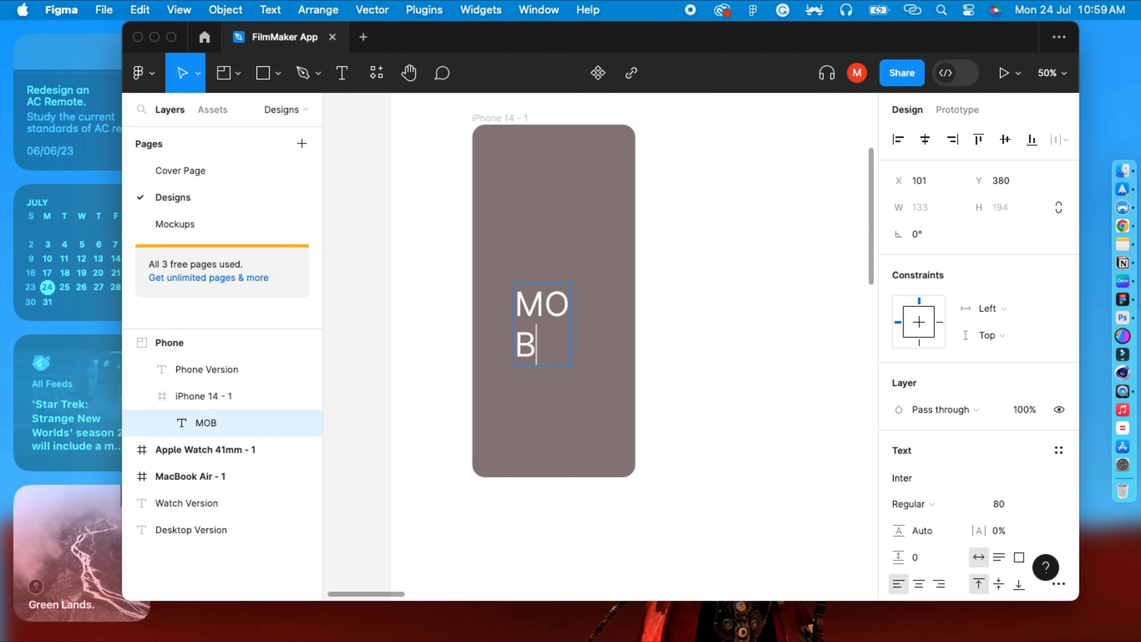
type("IO")
key("Escape")
Move the MOBIO text to the horizontal centre of the iPhone frame.
left_click_drag(545, 313, 555, 281)
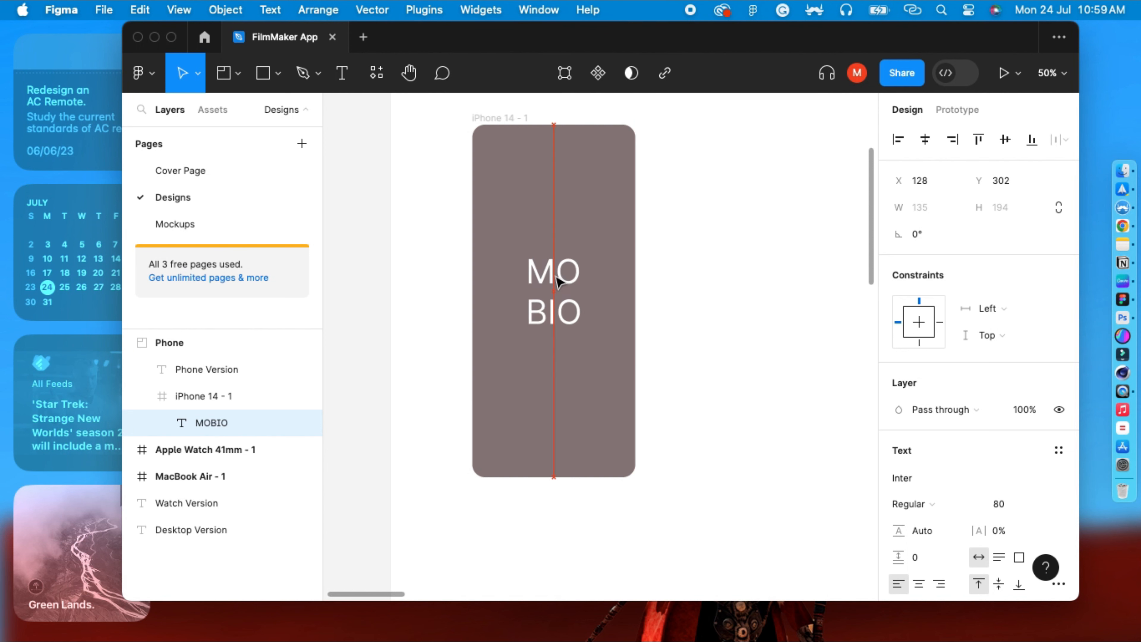
left_click(599, 218)
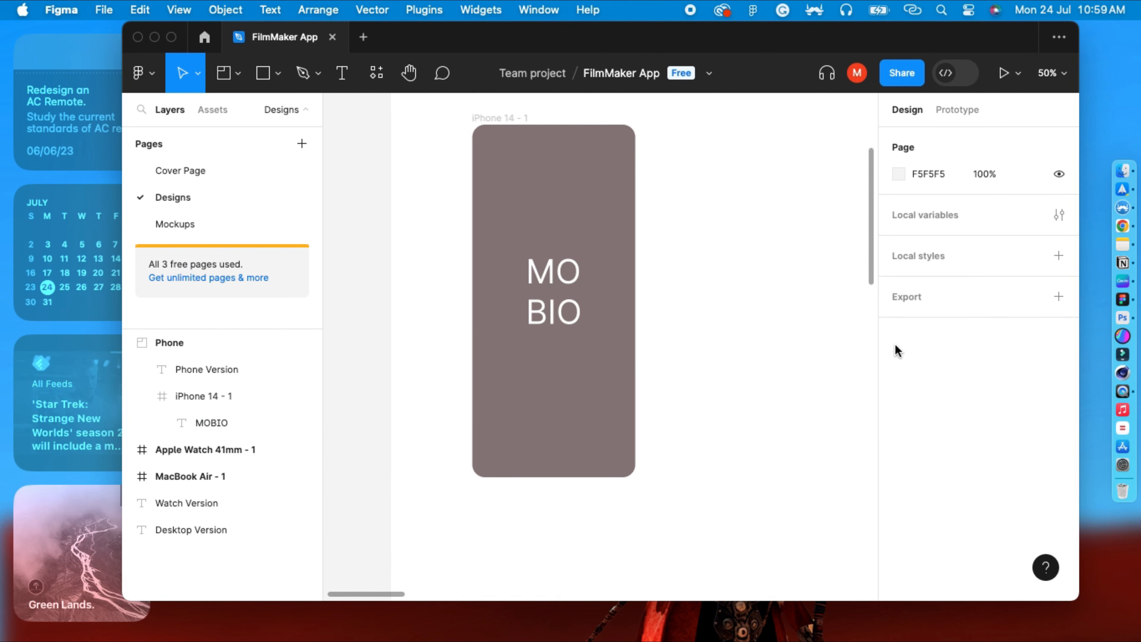
Change the iPhone frame's fill colour to dark brown 443C3C.
left_click(519, 128)
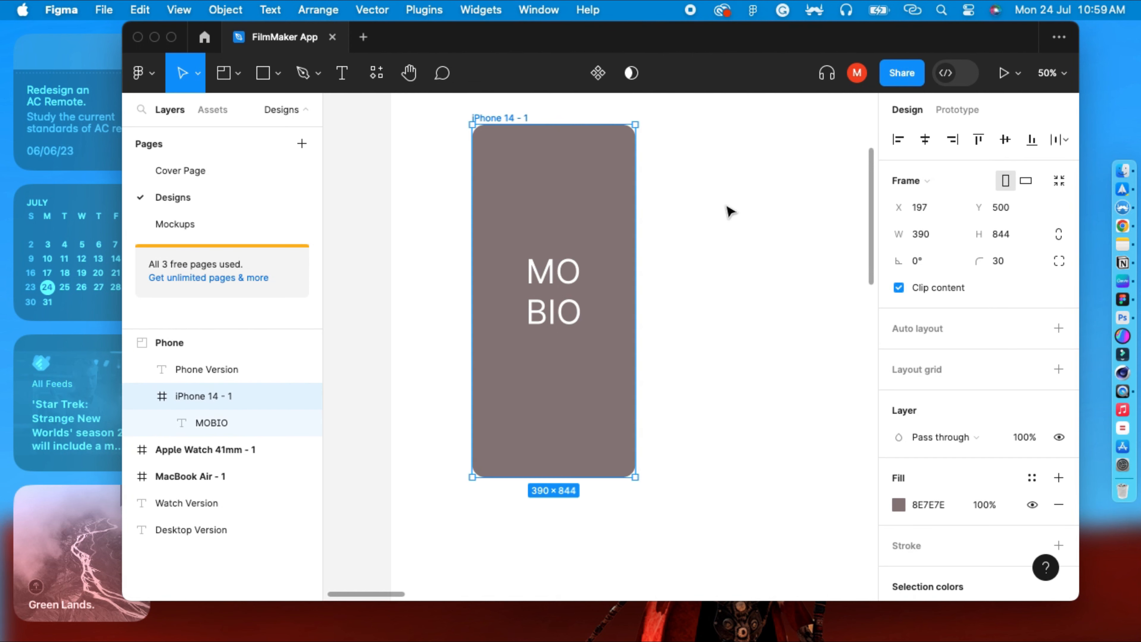
left_click(899, 505)
left_click(701, 323)
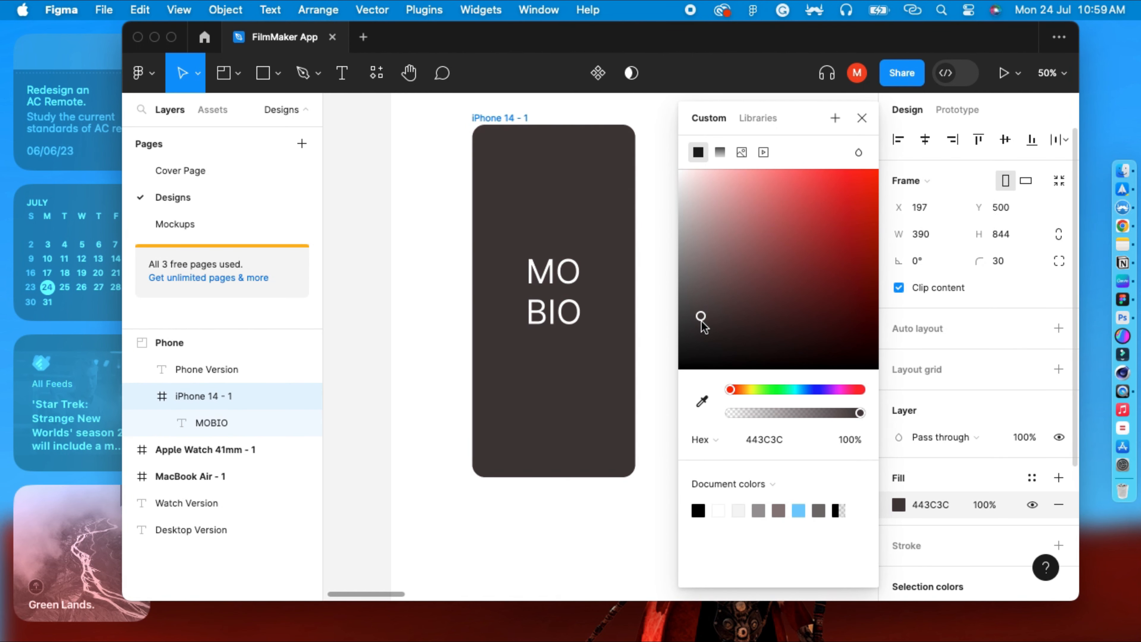
left_click(650, 290)
Change the MOBIO text's font, trying Irish Grover and settling on Jolly Lodger.
left_click(544, 290)
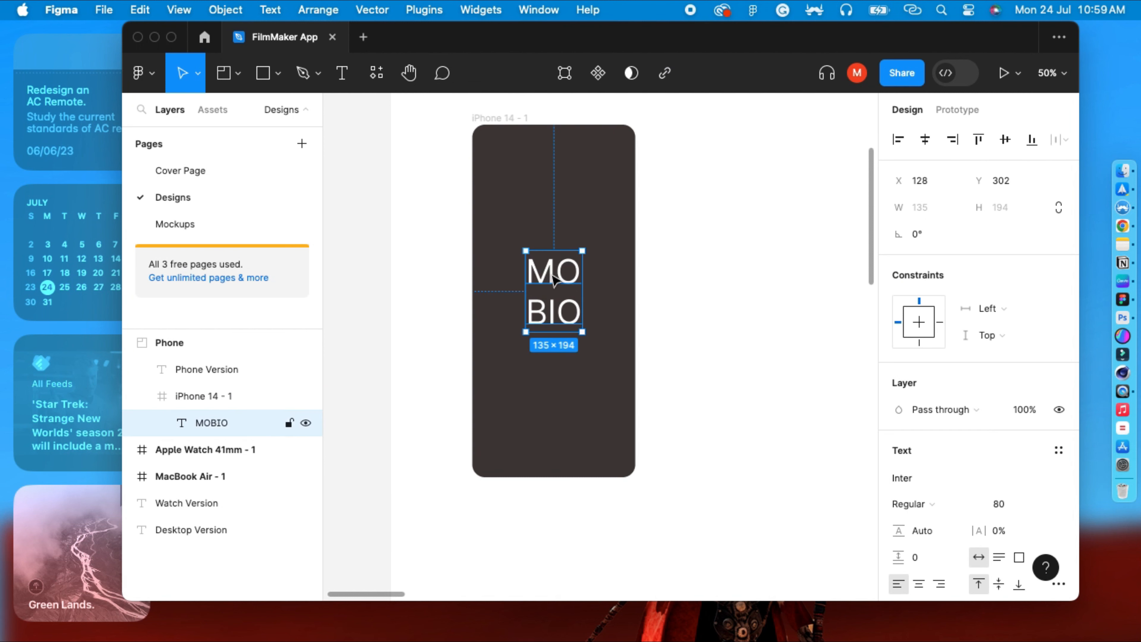
scroll(929, 405, "down", 2)
left_click(936, 435)
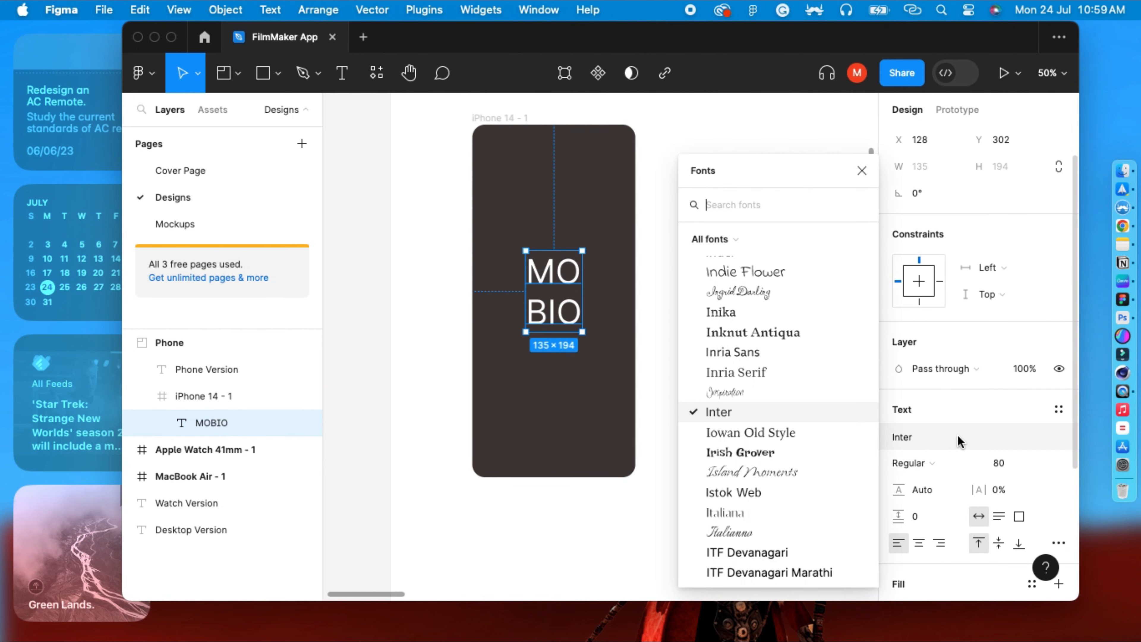
left_click(770, 451)
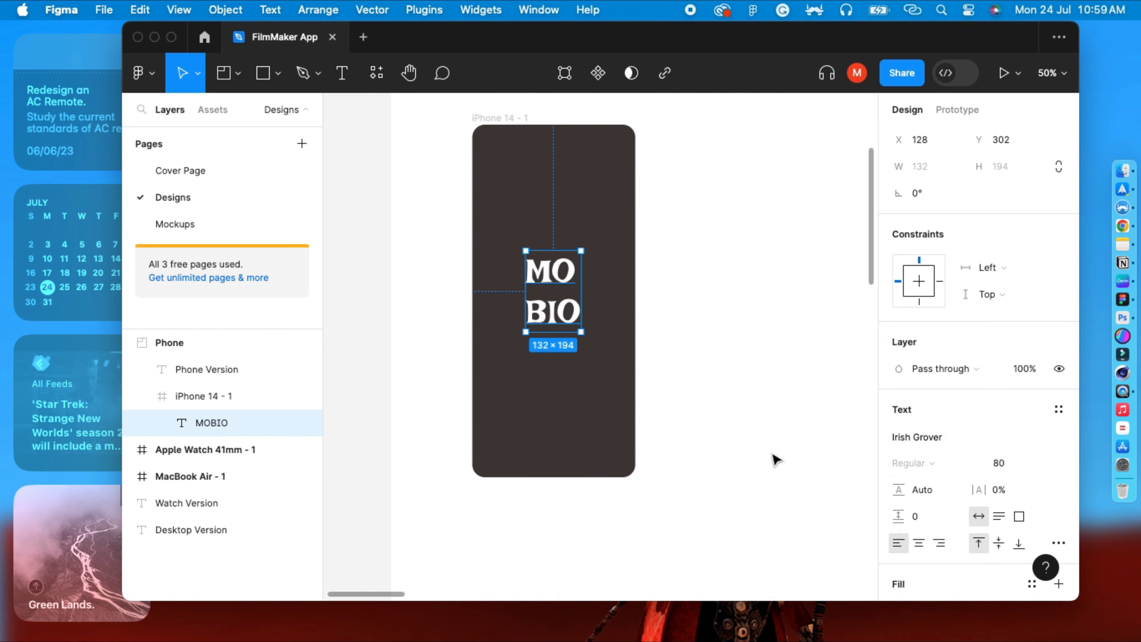
left_click(935, 437)
scroll(816, 464, "down", 6)
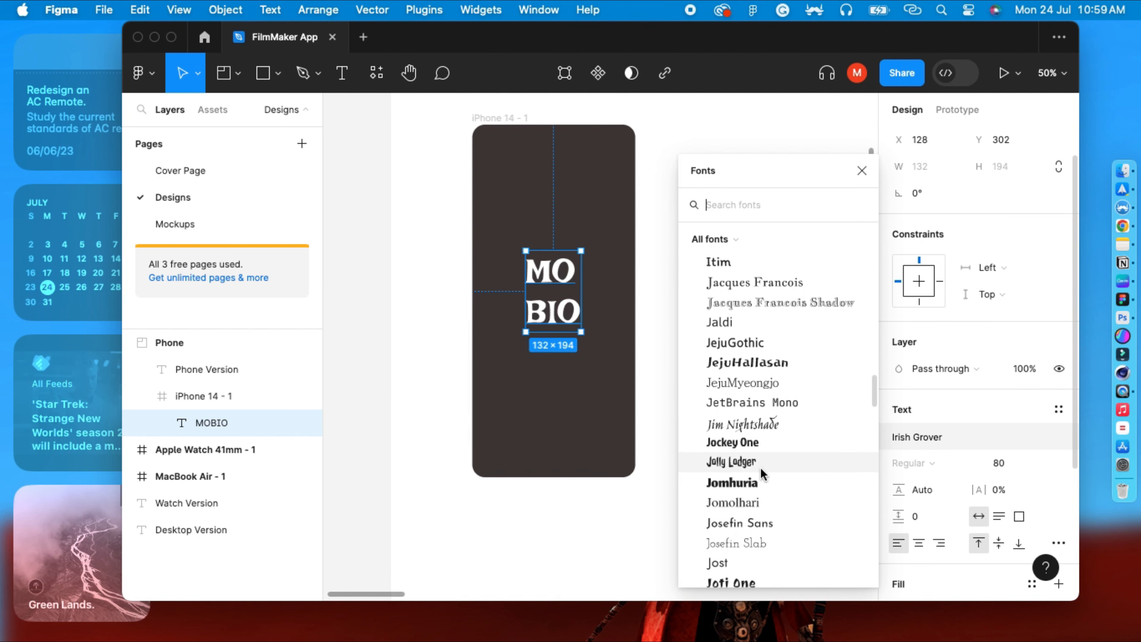
left_click(757, 463)
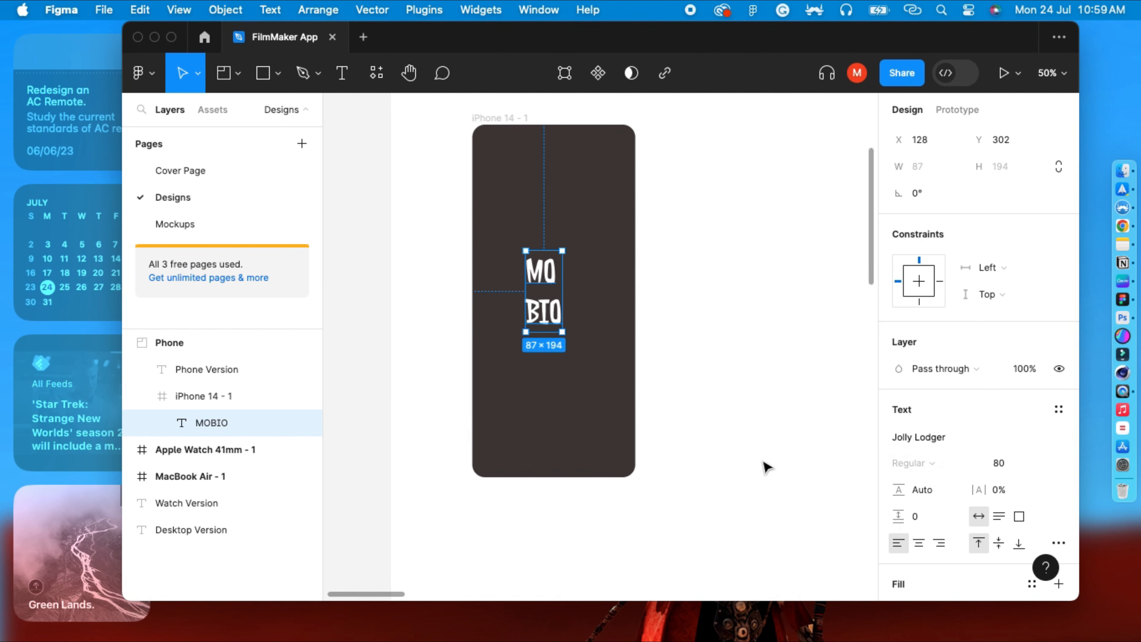
Reposition the MOBIO text slightly so it sits centred in the frame.
left_click(729, 316)
left_click_drag(552, 288, 561, 292)
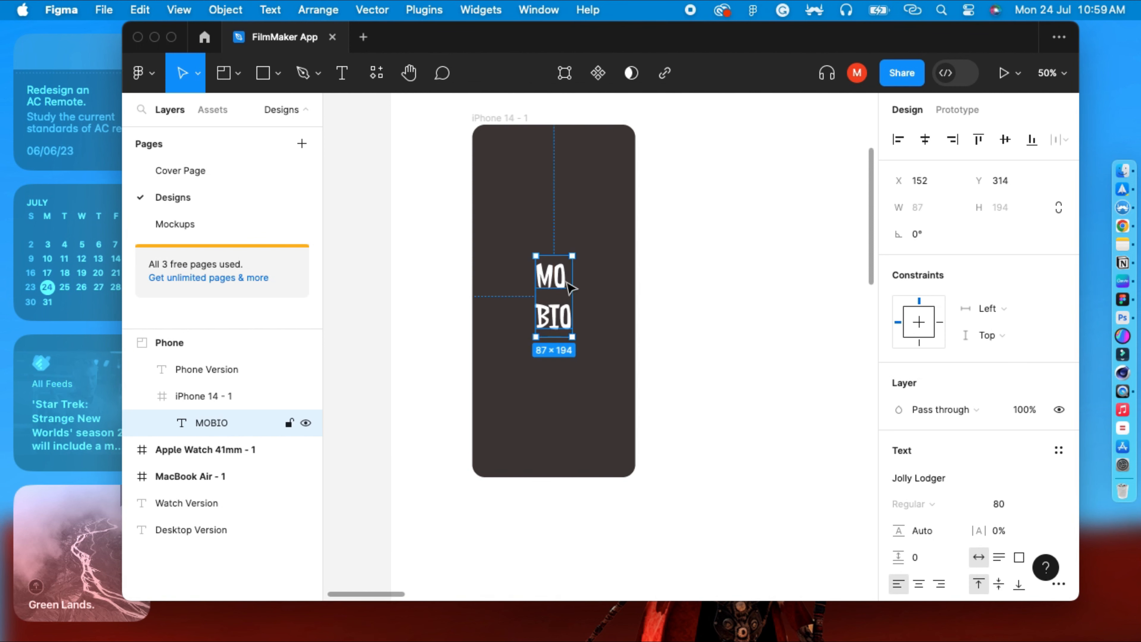
left_click(723, 243)
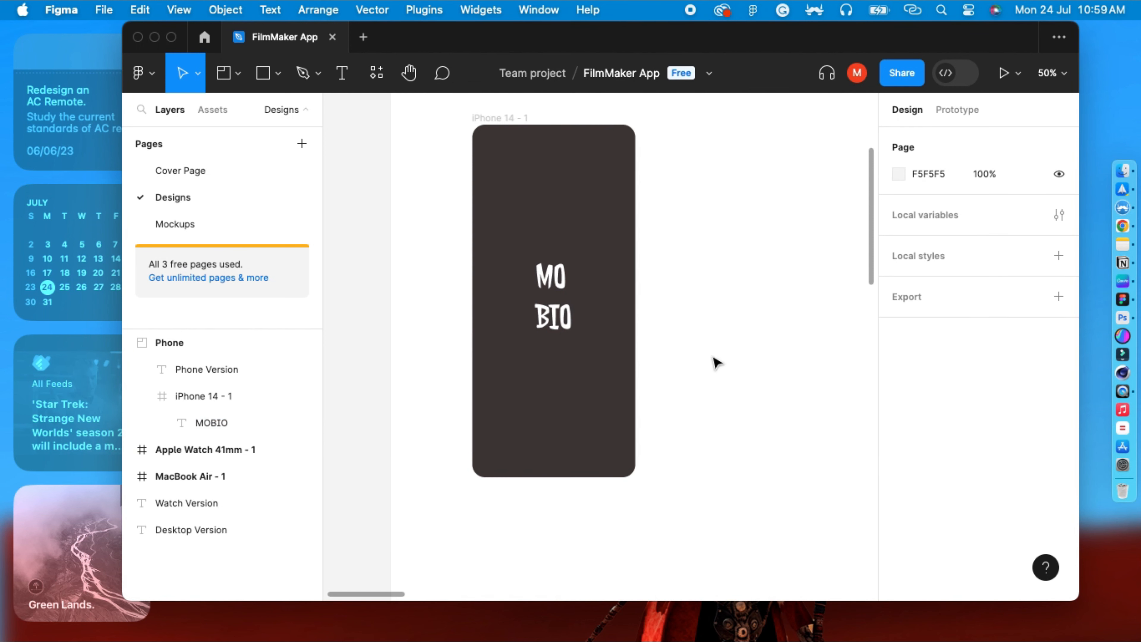
Add a text reading Loading near the bottom of the iPhone frame.
scroll(652, 436, "down", 1)
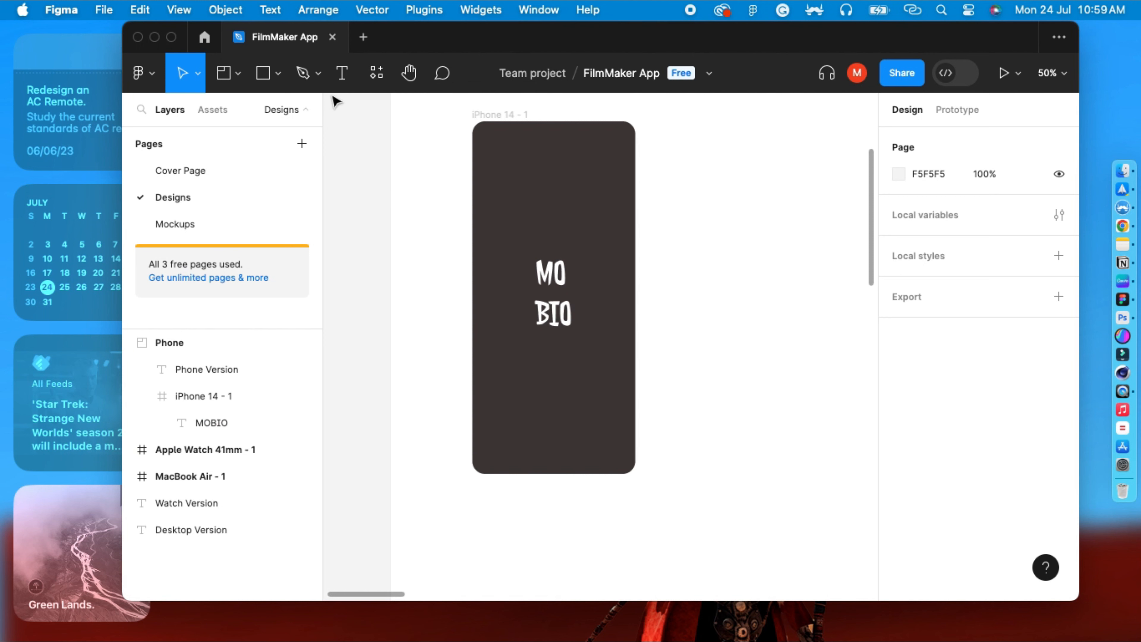
left_click(339, 84)
left_click(520, 397)
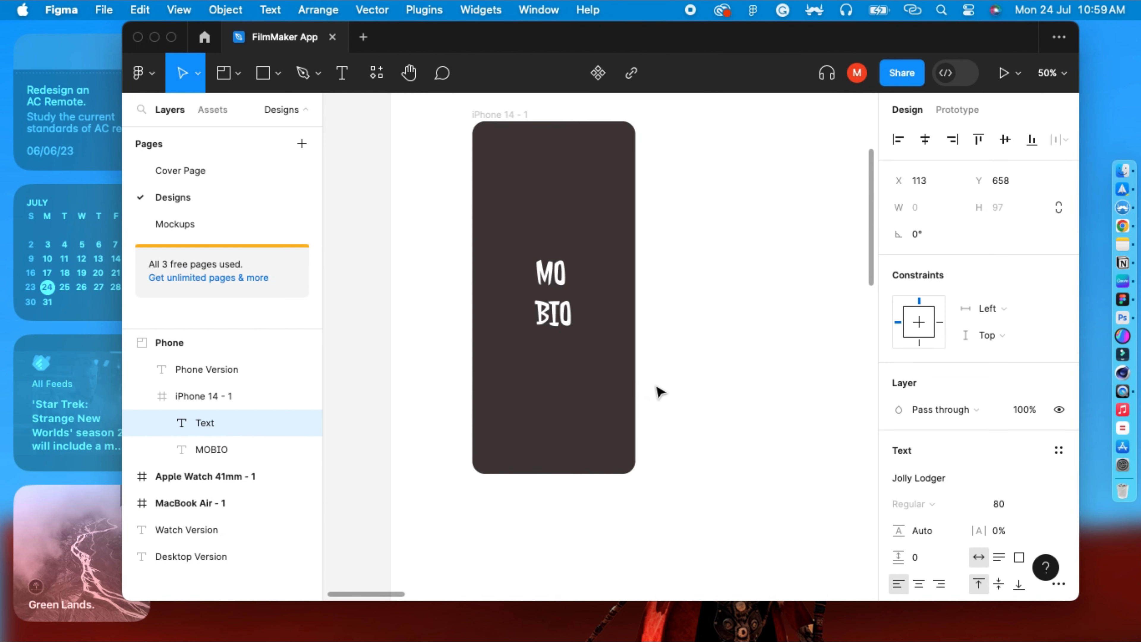
type("Loading")
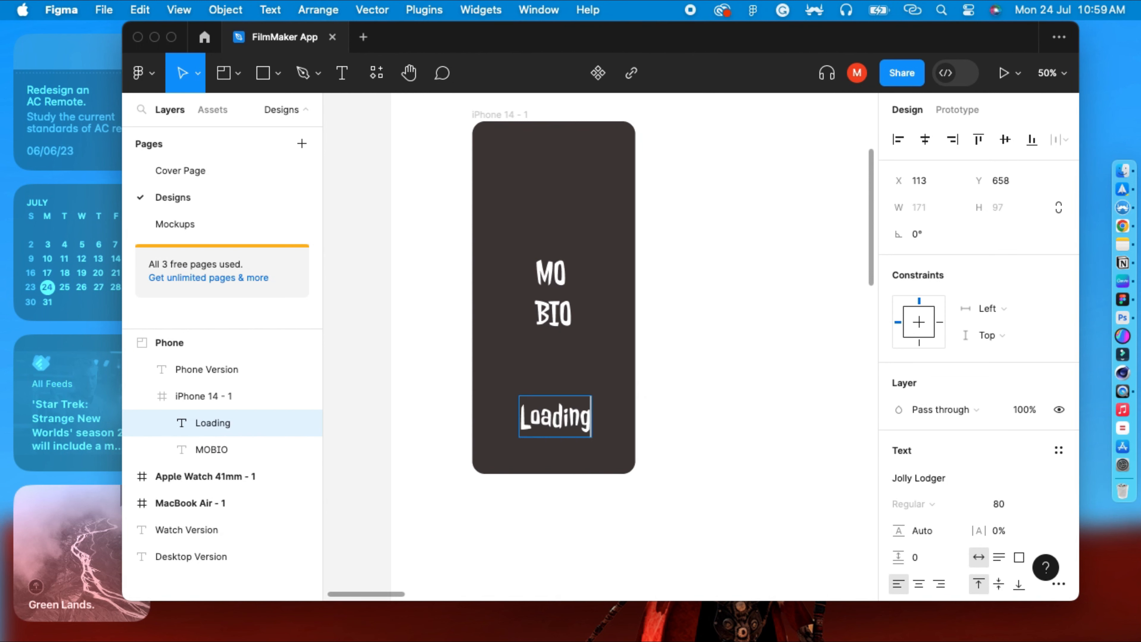
key("Escape")
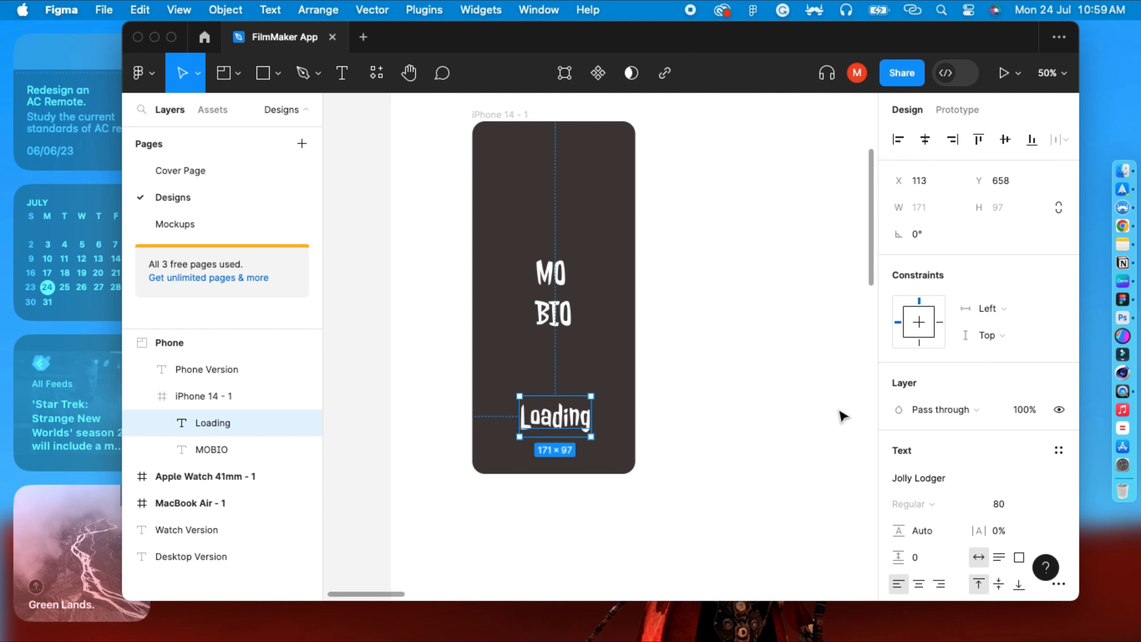
Set the Loading text's font to Josefin Sans at size 40.
left_click(921, 478)
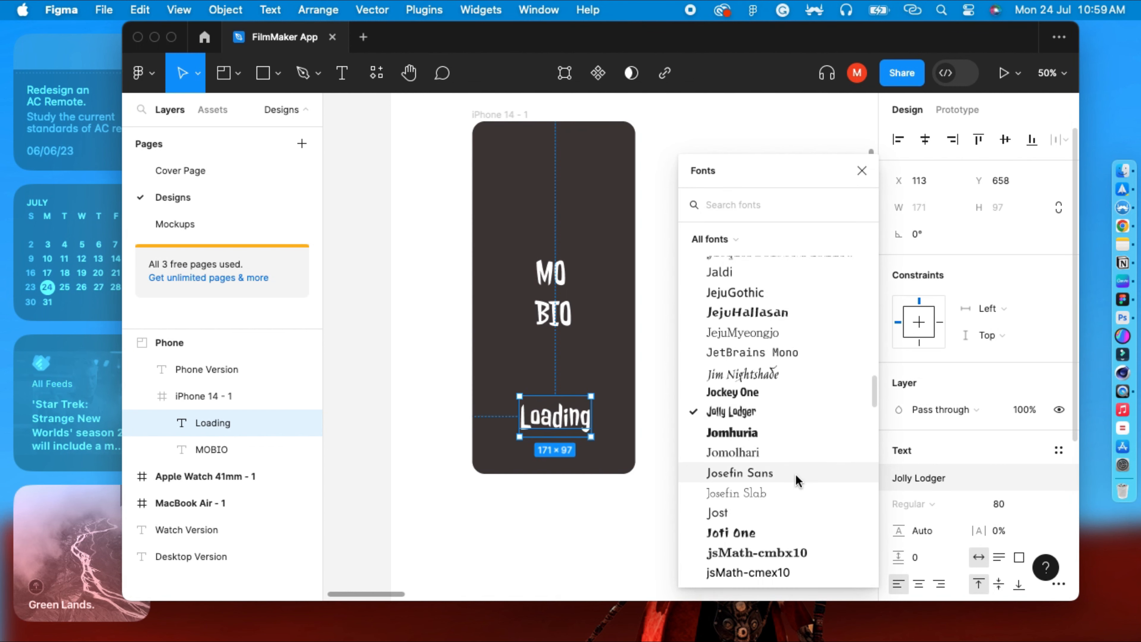
left_click(797, 549)
left_click(1000, 505)
type("40")
key("Return")
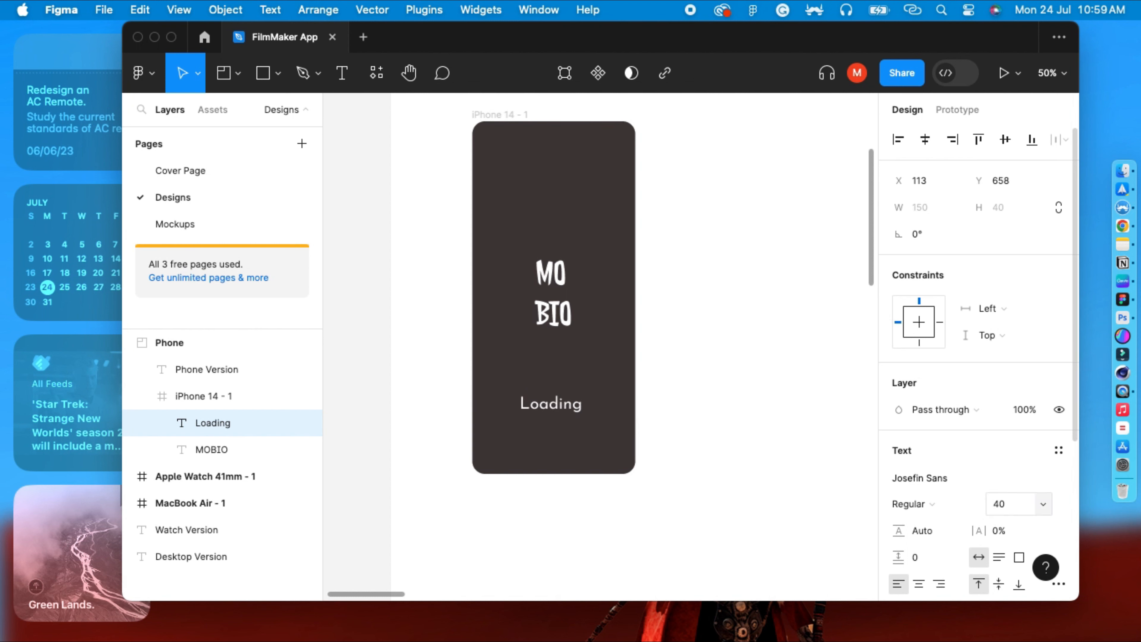
left_click(769, 527)
left_click(569, 409)
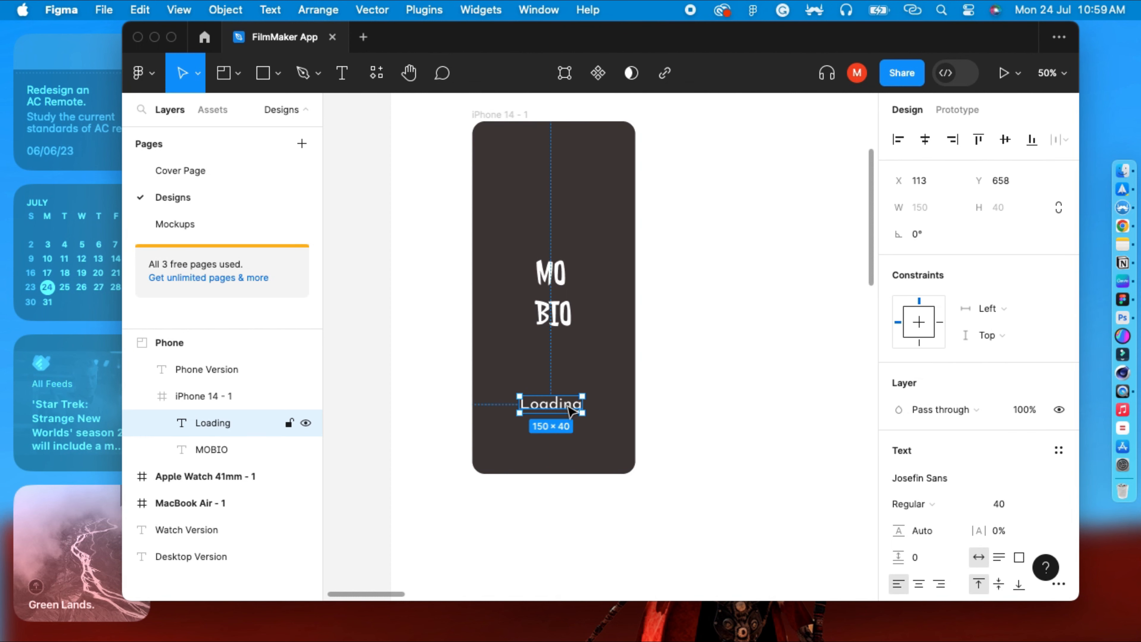
left_click(718, 387)
key("super+minus")
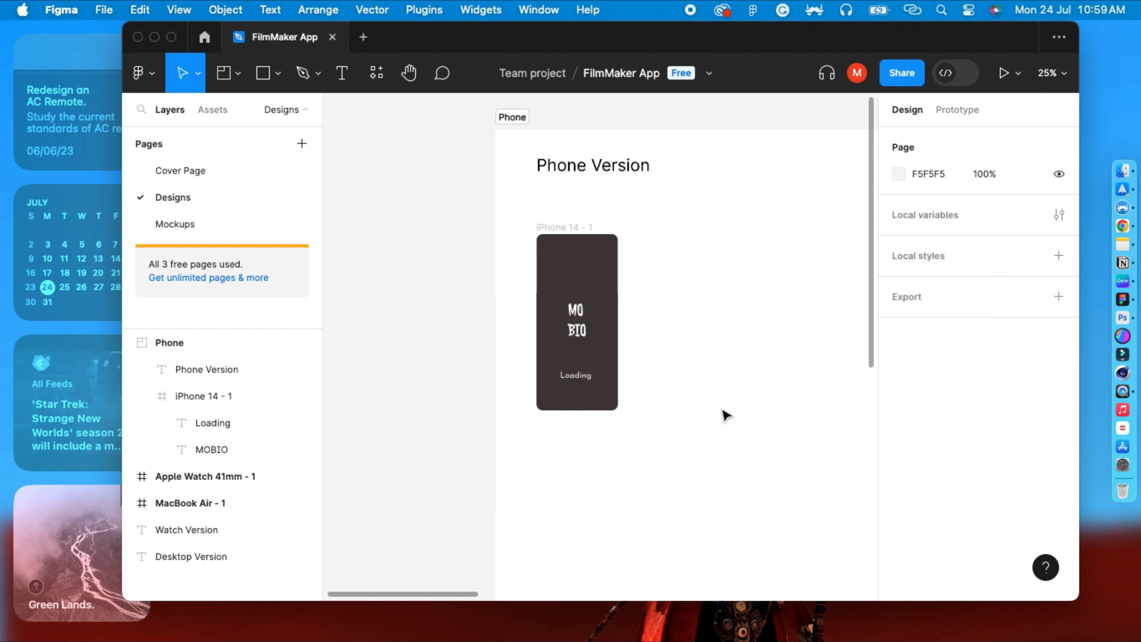
left_click(739, 428)
scroll(675, 438, "right", 3)
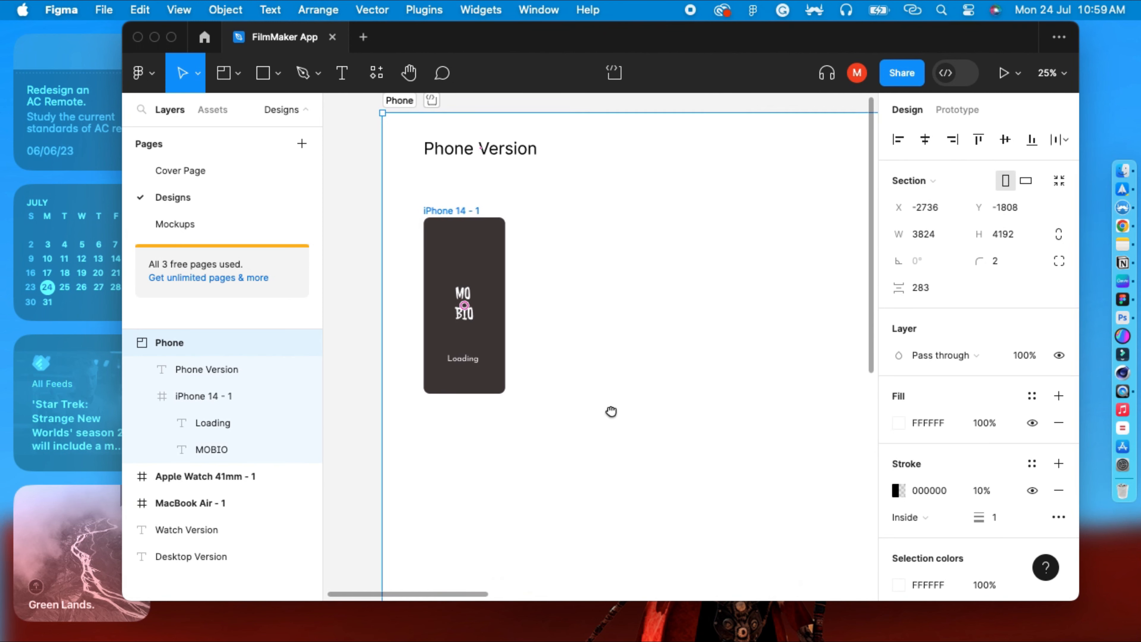
Copy the iPhone frame and paste it onto the Mockups page.
left_click(477, 218)
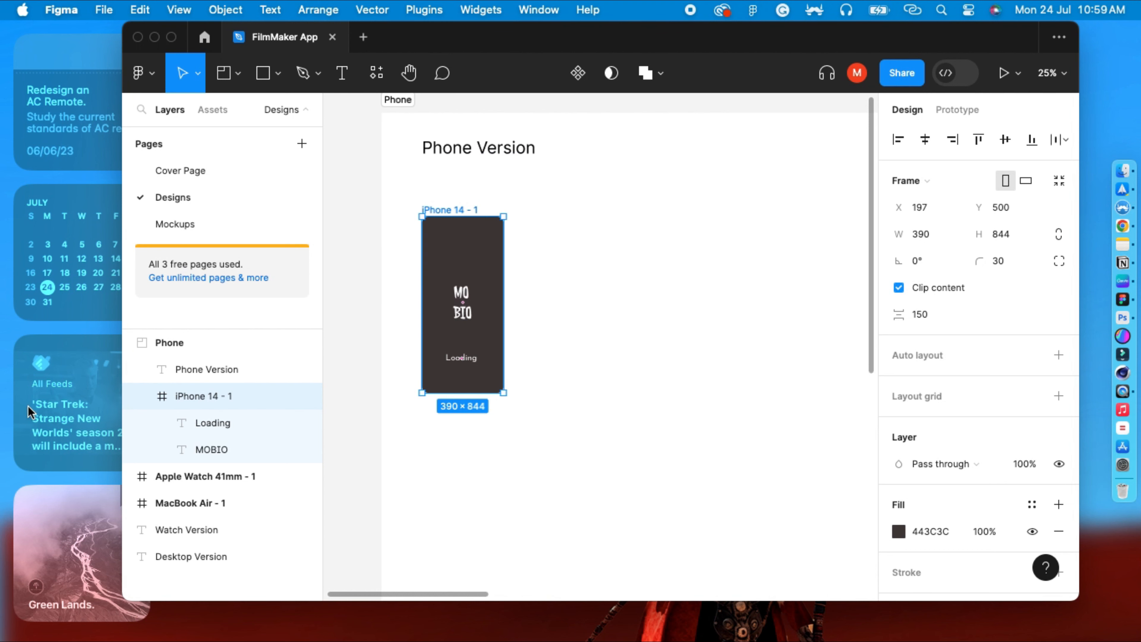
left_click(143, 397)
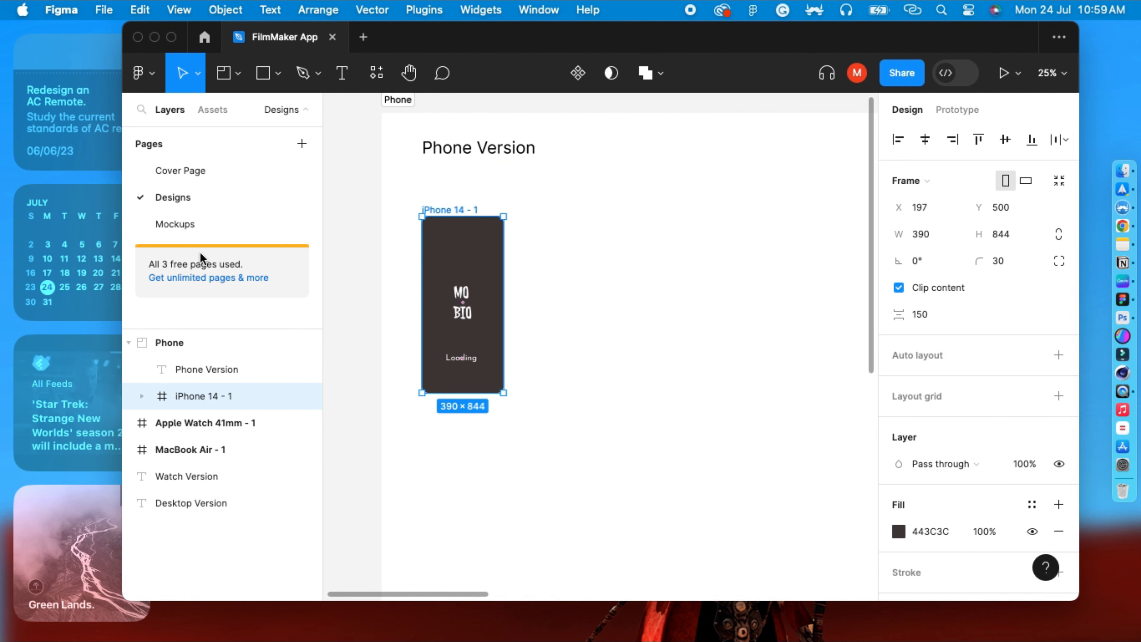
left_click(201, 224)
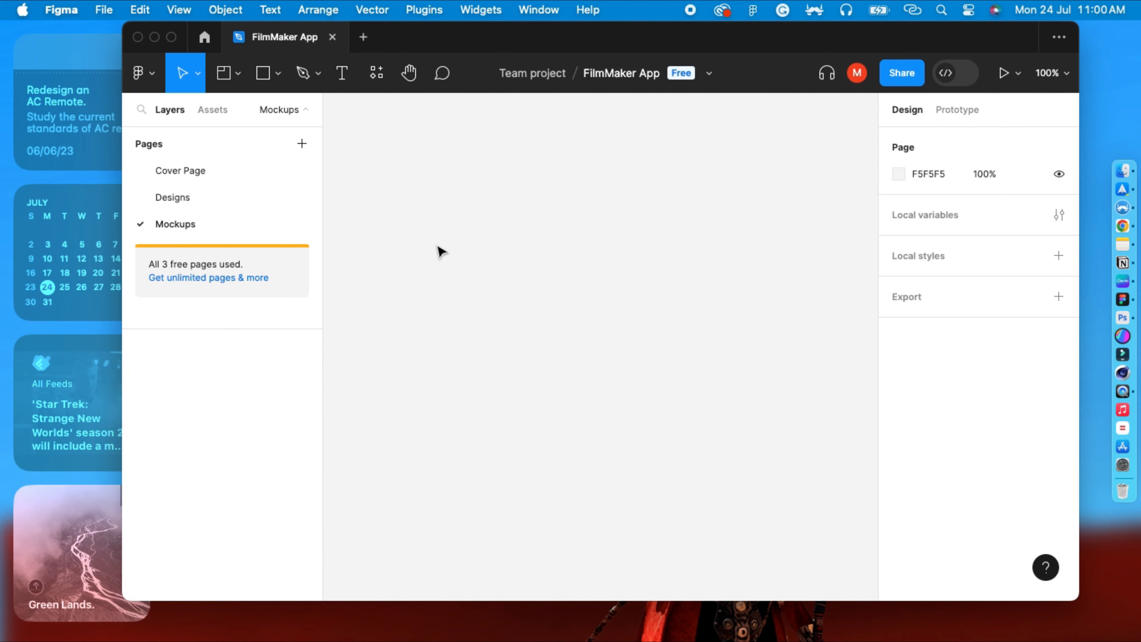
key("super+v")
Move the pasted iPhone frame up and to the left on the Mockups canvas.
key("super+minus")
key("super+minus")
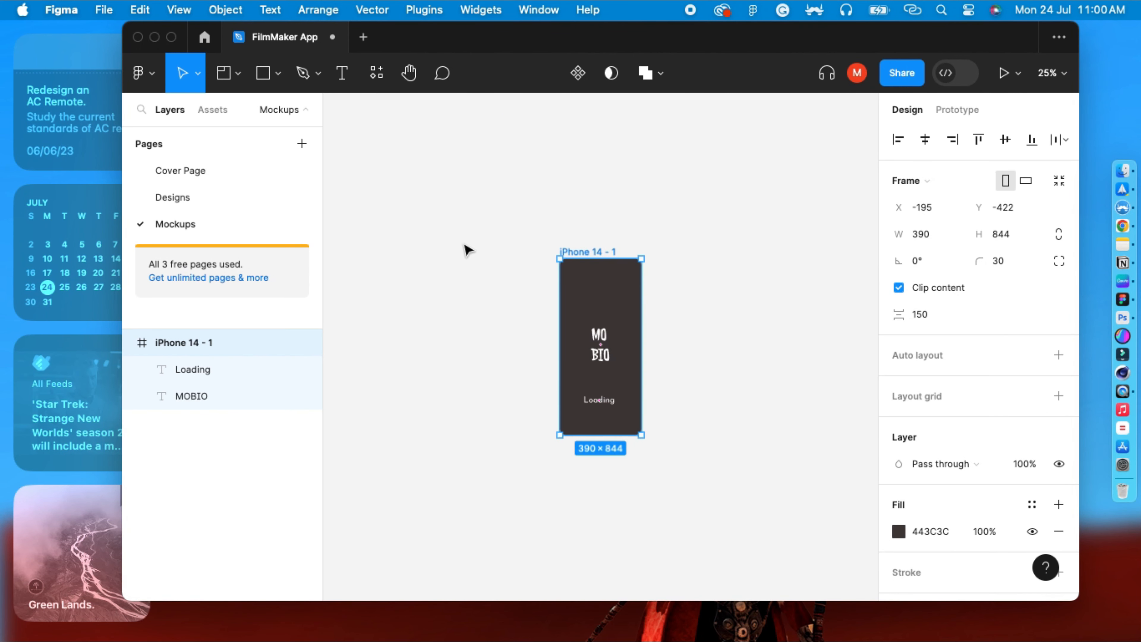
key("space")
left_click_drag(446, 265, 385, 245)
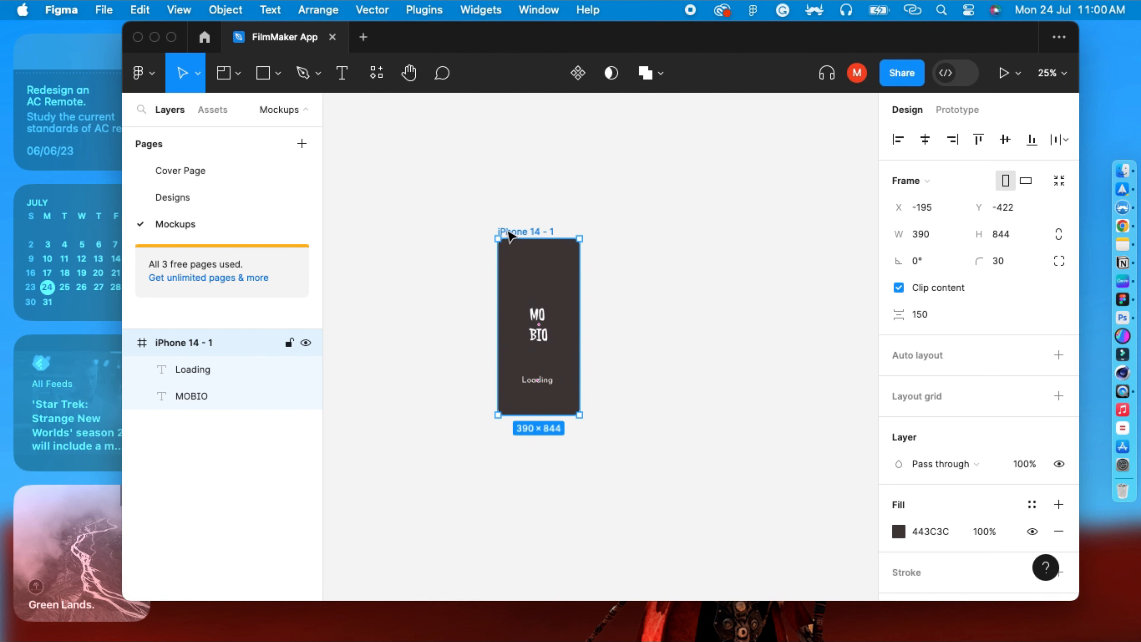
left_click_drag(510, 233, 426, 202)
left_click(603, 214)
left_click(466, 205)
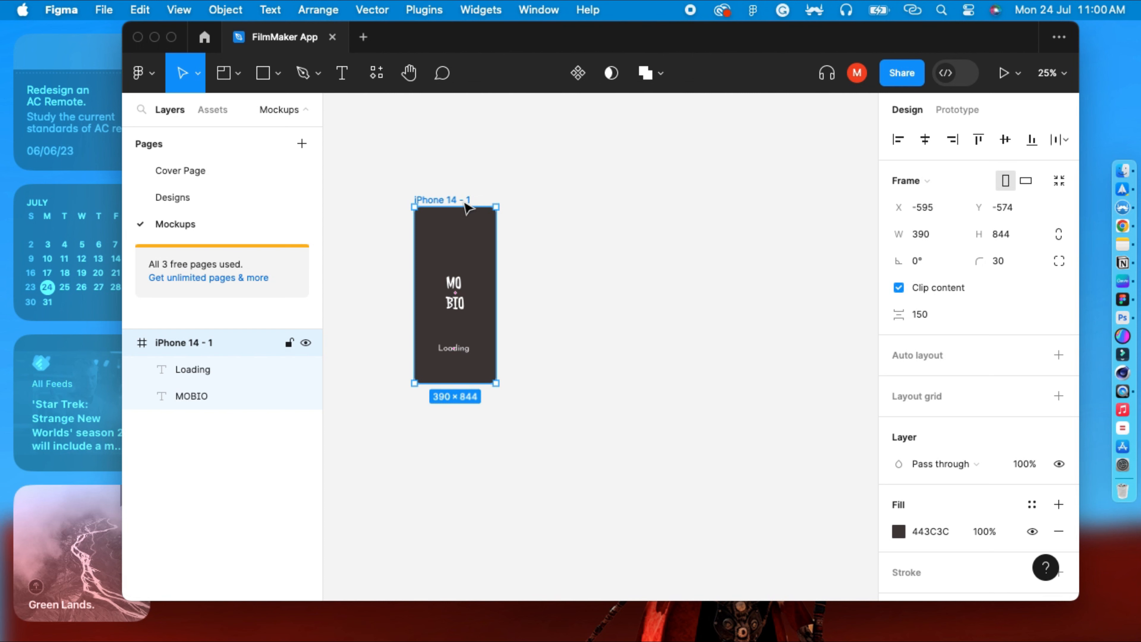
Search the plugins for mockup and run the MockRocket – 3D Mockups plugin.
left_click(148, 74)
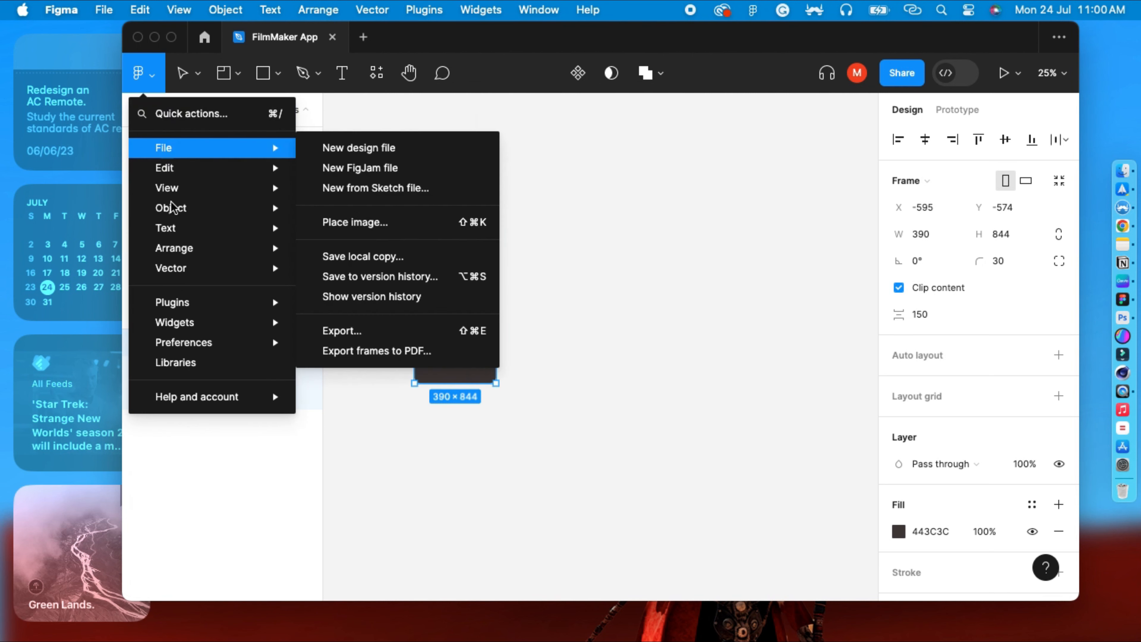
mouse_move(173, 303)
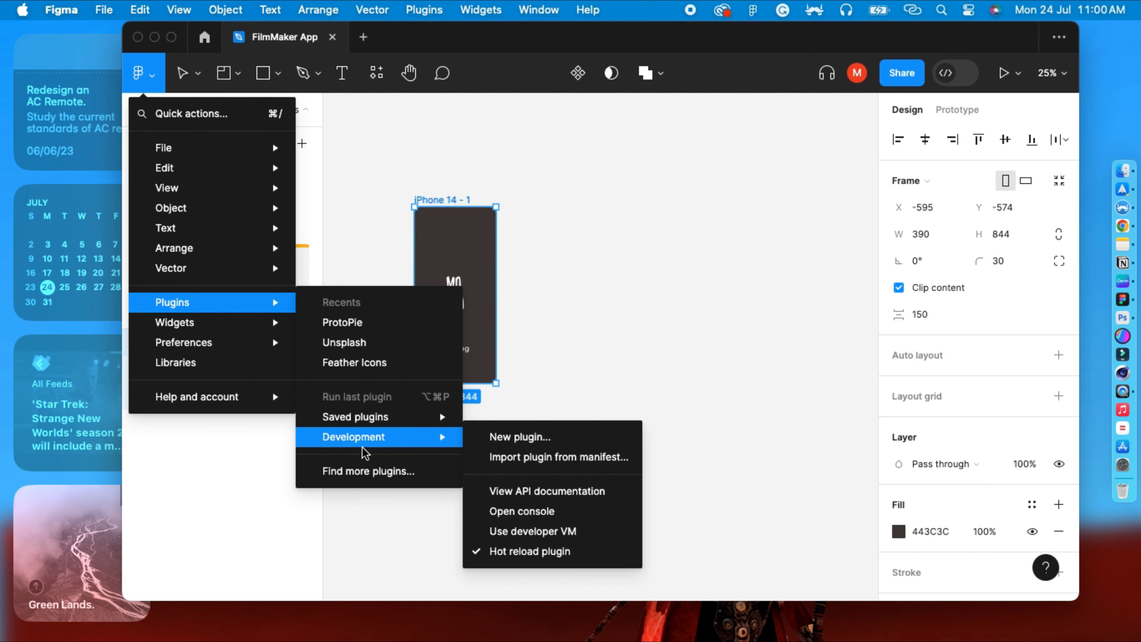
left_click(342, 470)
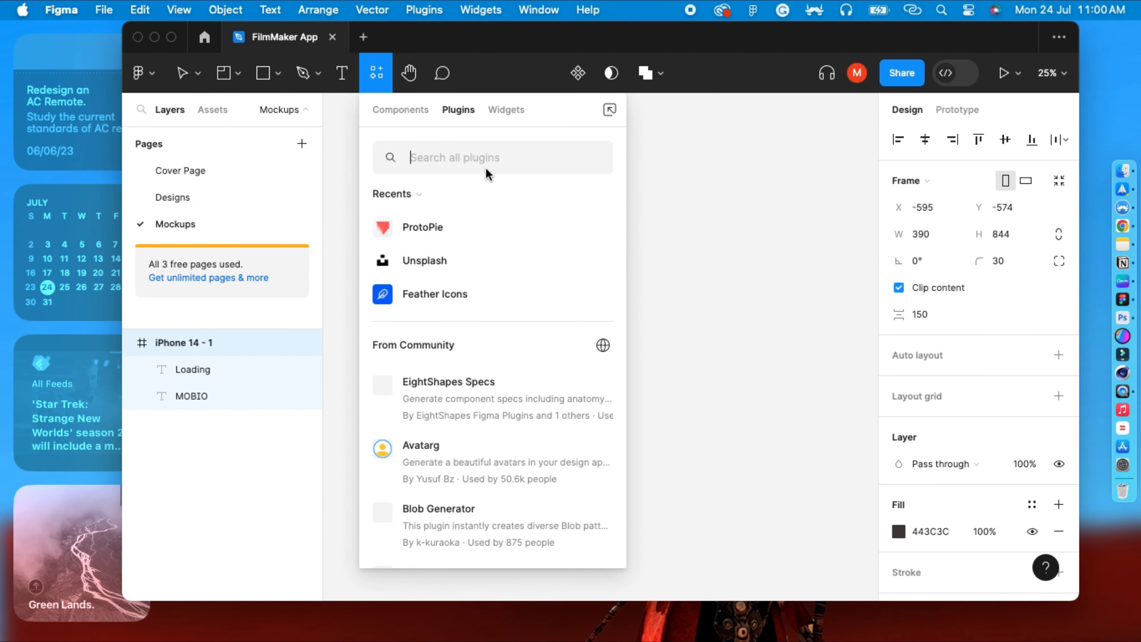
type("mockup")
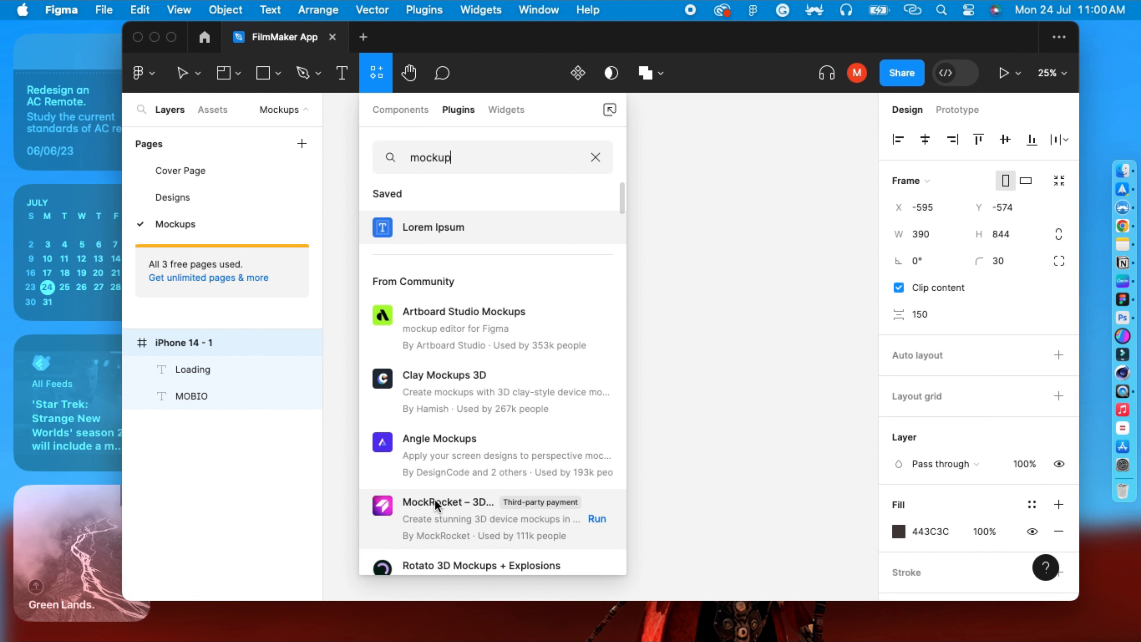
left_click(596, 520)
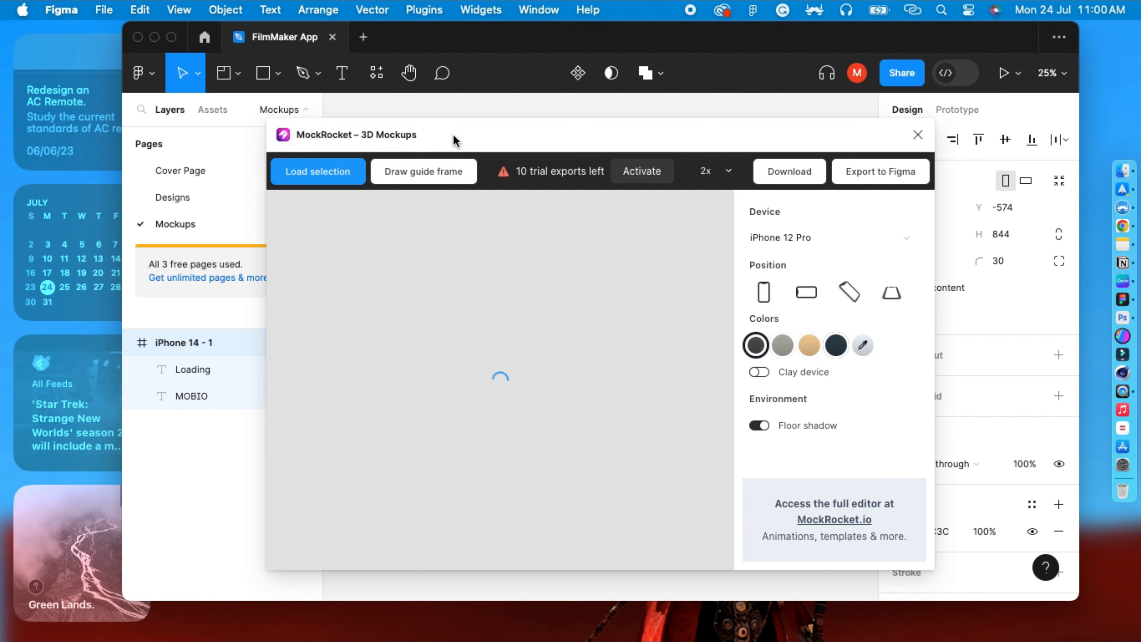
Load the selected iPhone frame into the MockRocket preview and rotate the device.
left_click_drag(453, 140, 515, 127)
left_click(383, 161)
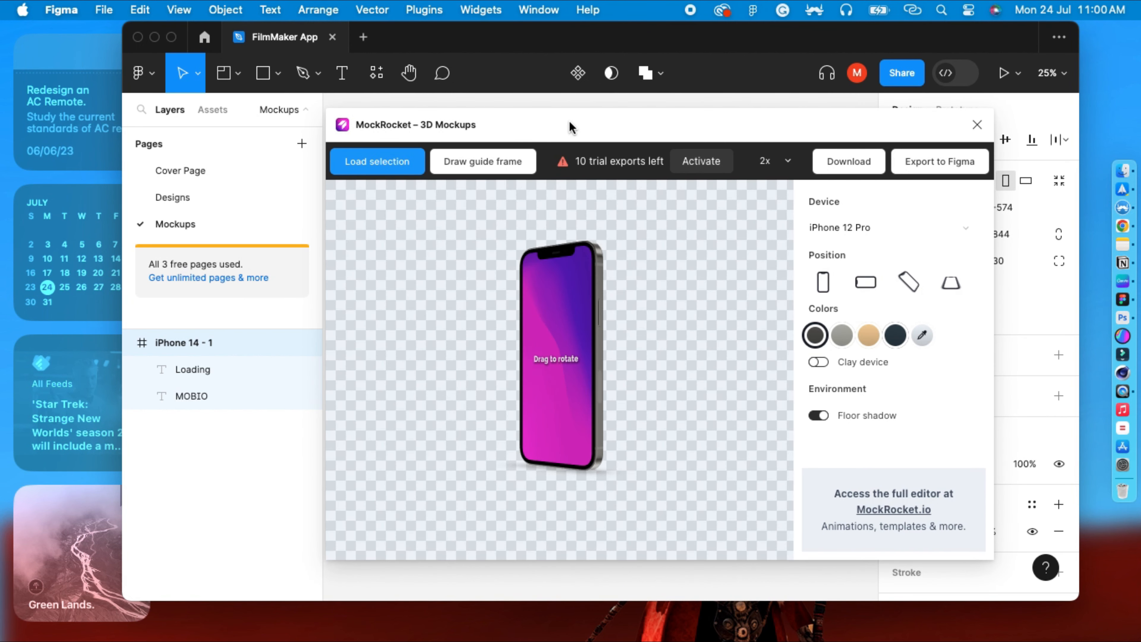
left_click_drag(613, 129, 816, 155)
left_click_drag(565, 164, 713, 149)
left_click(469, 184)
left_click_drag(625, 137, 506, 152)
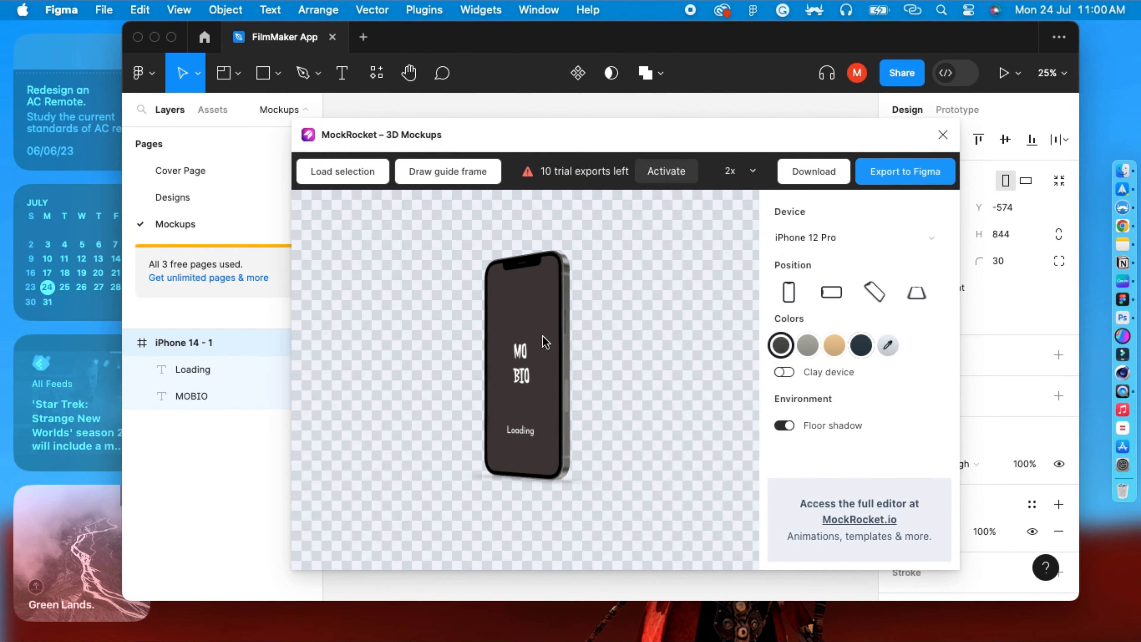
Try out the mockup's device colours, position presets and floor shadow option.
left_click_drag(543, 342, 545, 432)
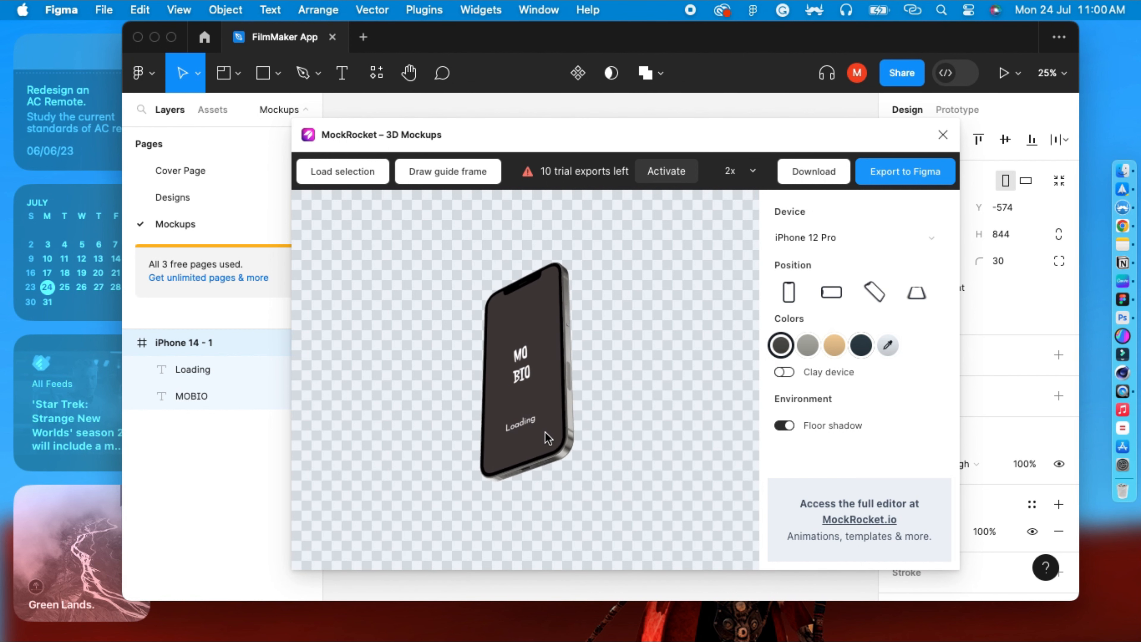
left_click(808, 346)
left_click(840, 347)
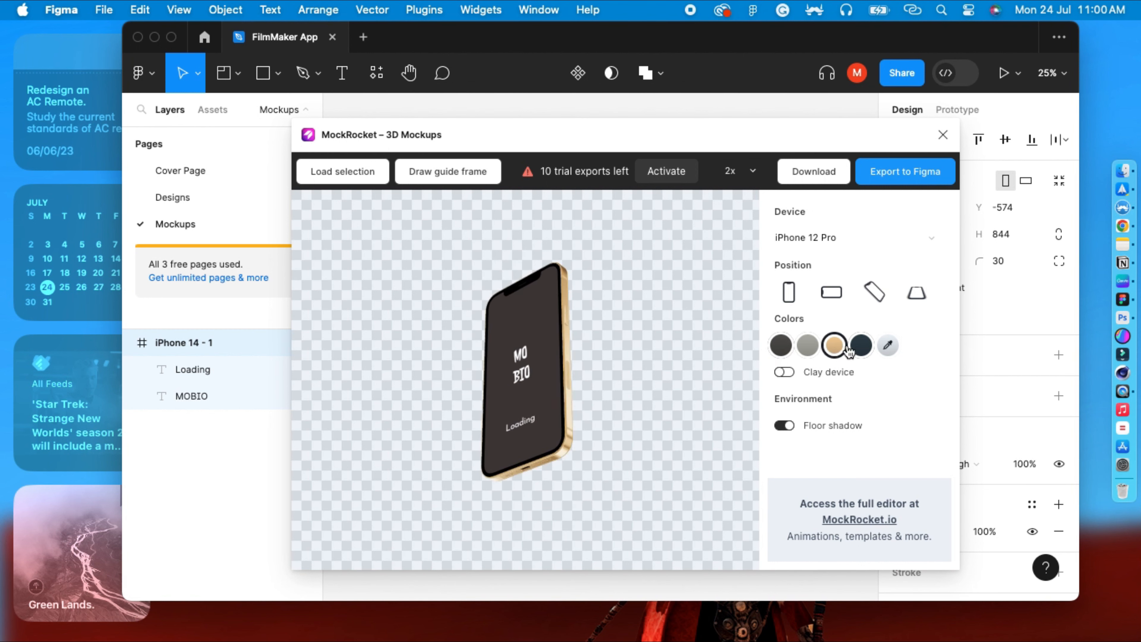
left_click(857, 348)
left_click(781, 346)
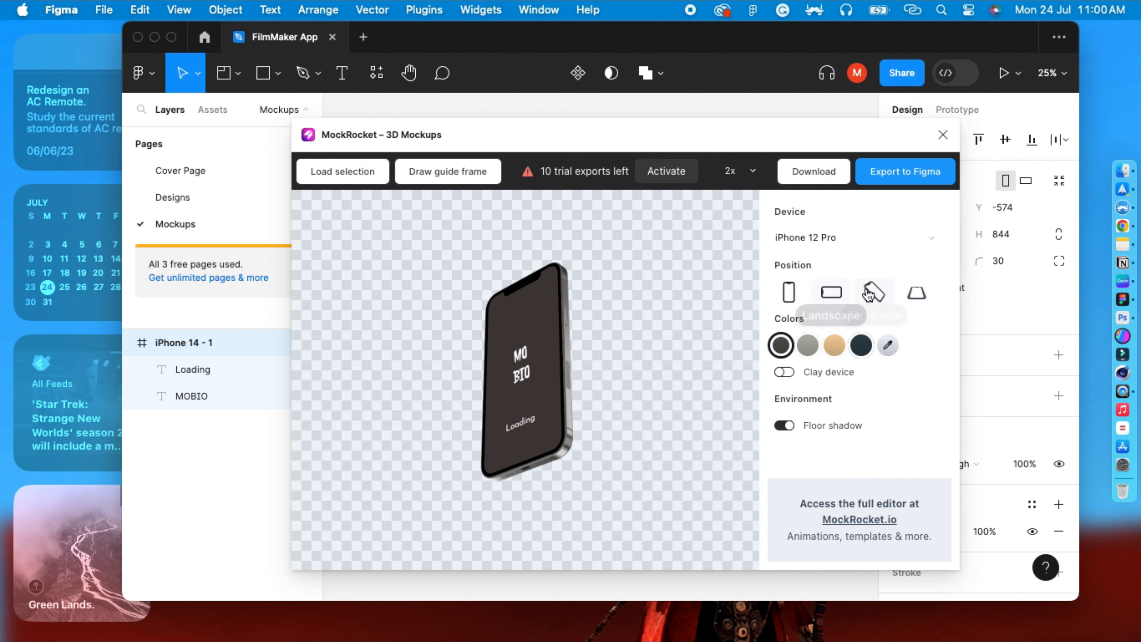
left_click(834, 296)
left_click(874, 296)
left_click(918, 298)
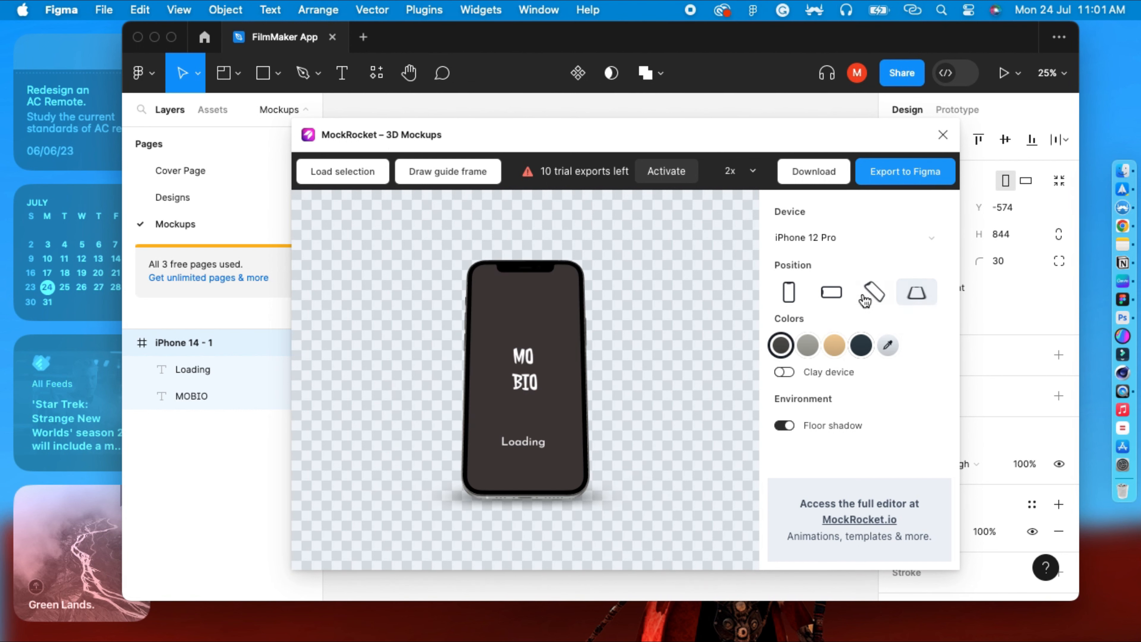
left_click(874, 298)
left_click_drag(586, 337, 599, 502)
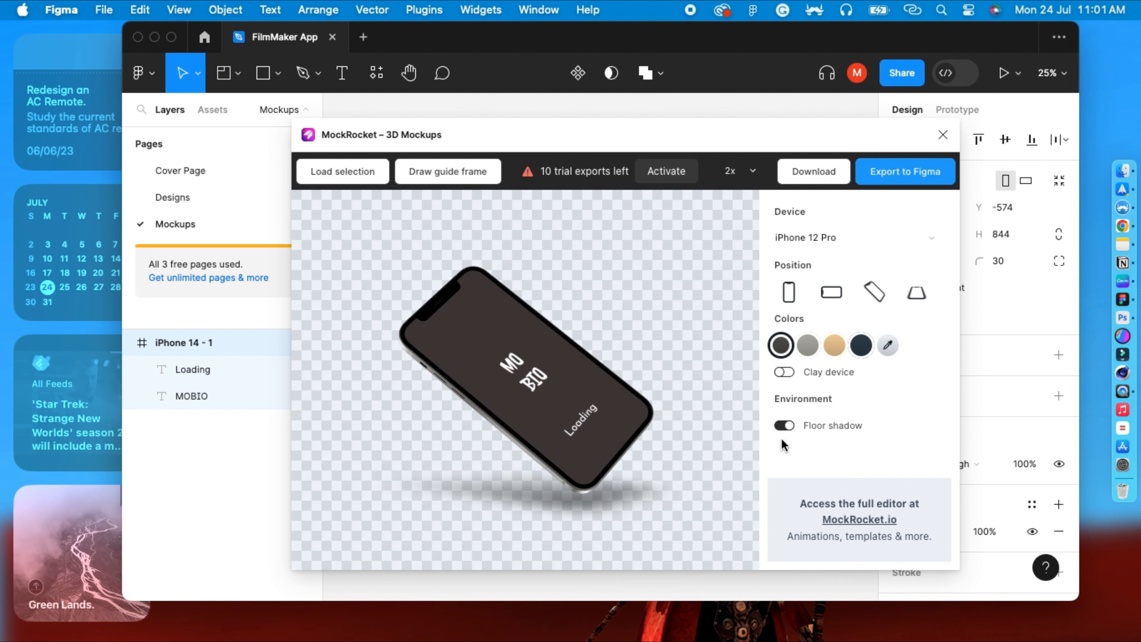
left_click(784, 429)
left_click(783, 430)
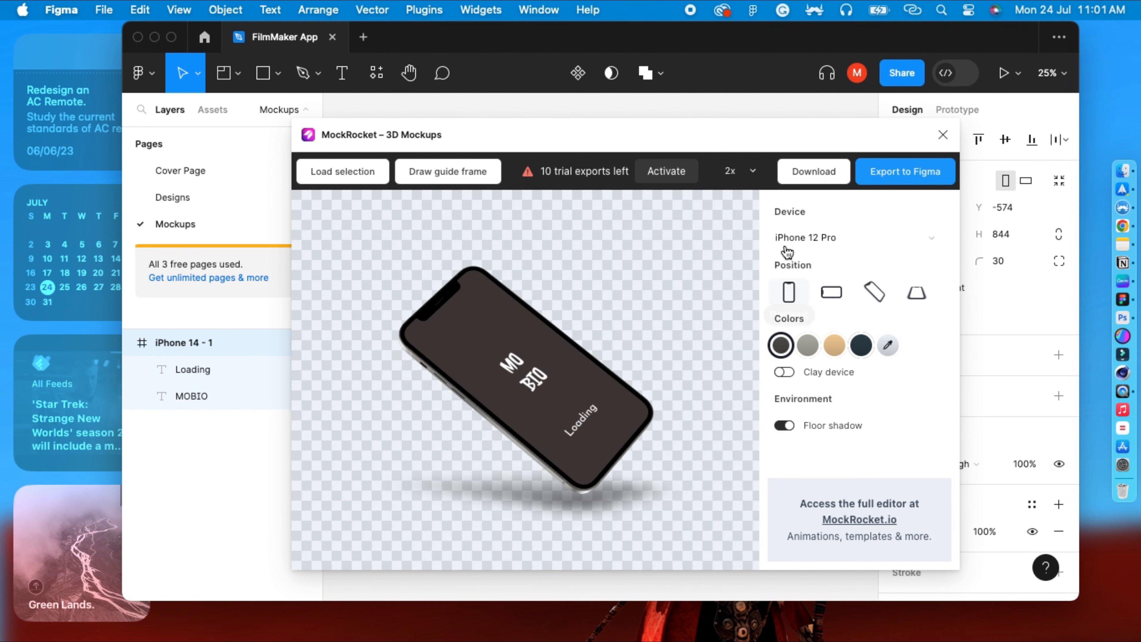
Switch the mockup device to iPhone 14 Pro, reload the selection and rotate the device.
left_click(826, 244)
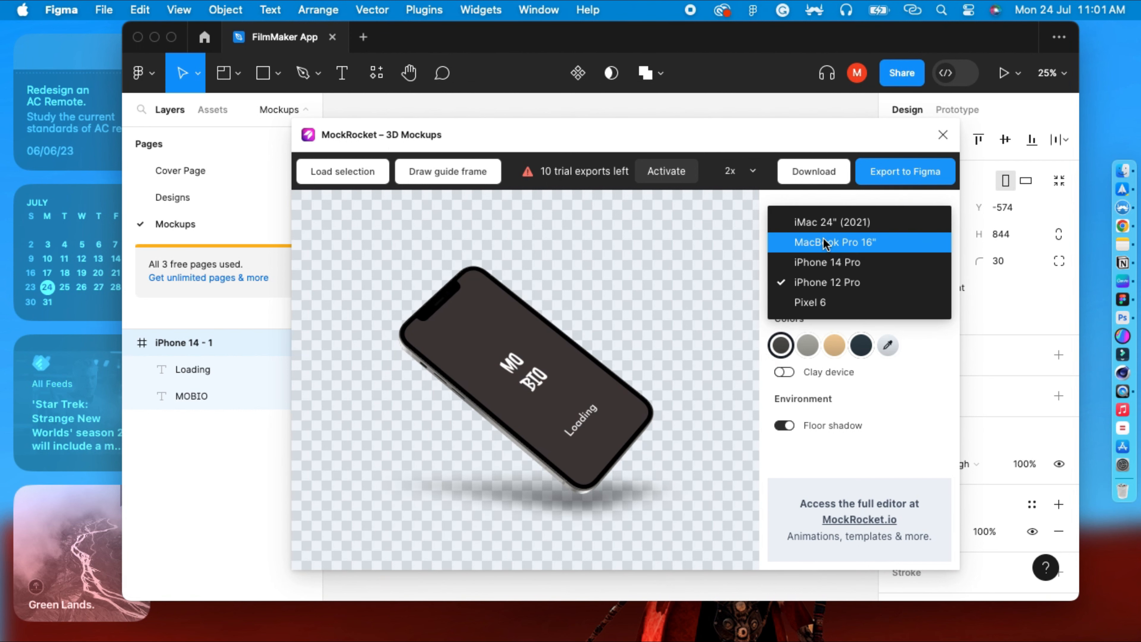
left_click(825, 263)
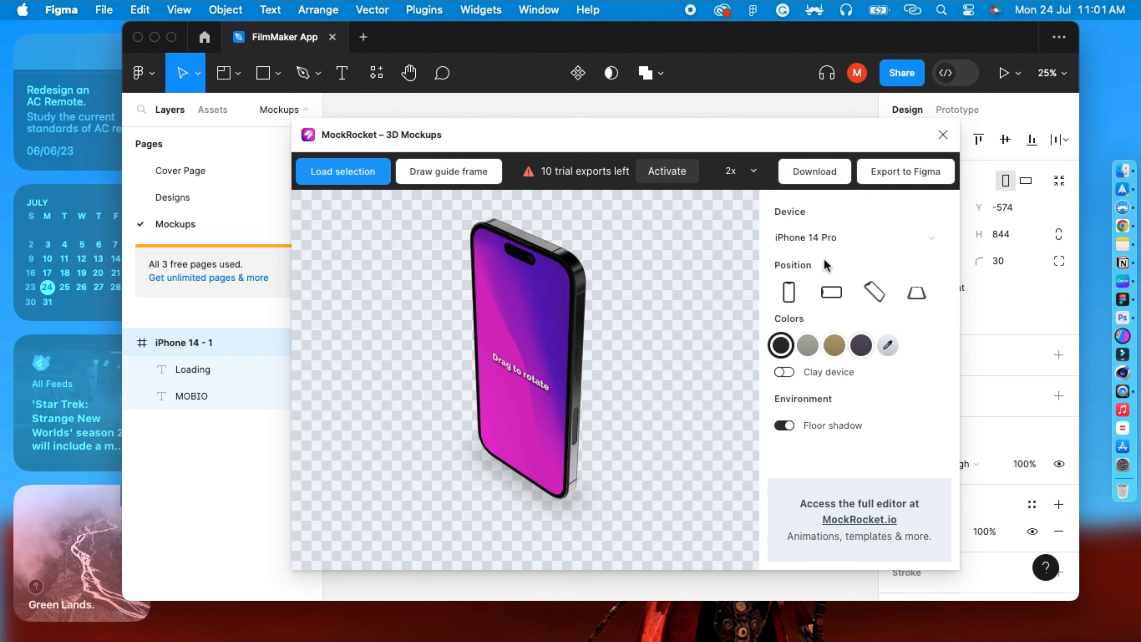
left_click(345, 185)
left_click_drag(397, 434, 602, 435)
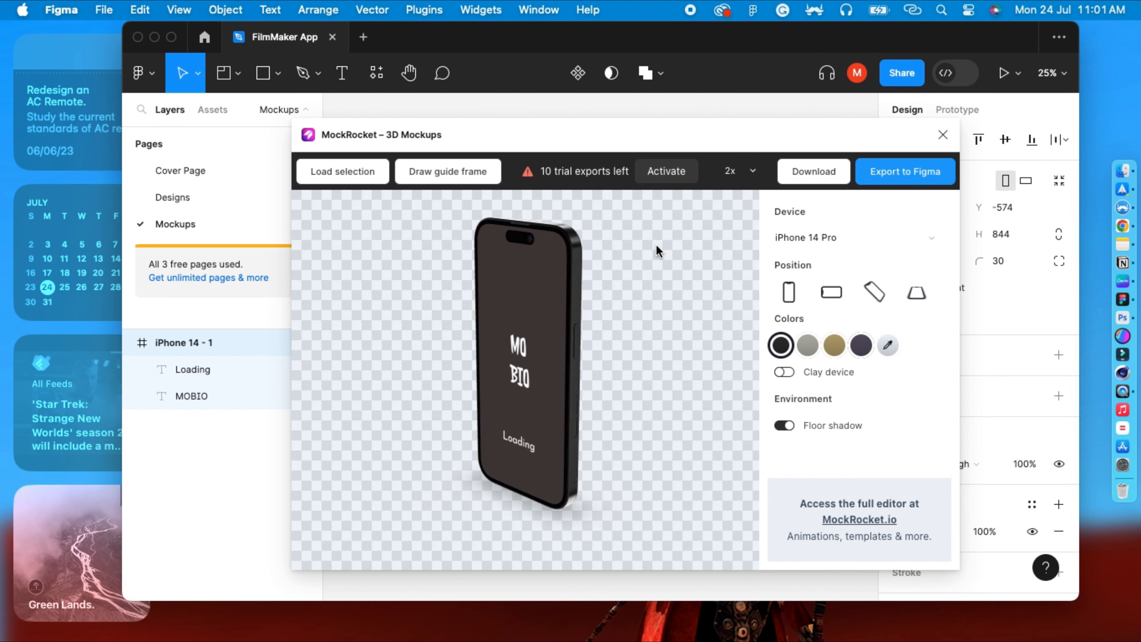
Choose the tilted position, export the mockup to Figma and close the plugin.
left_click(874, 290)
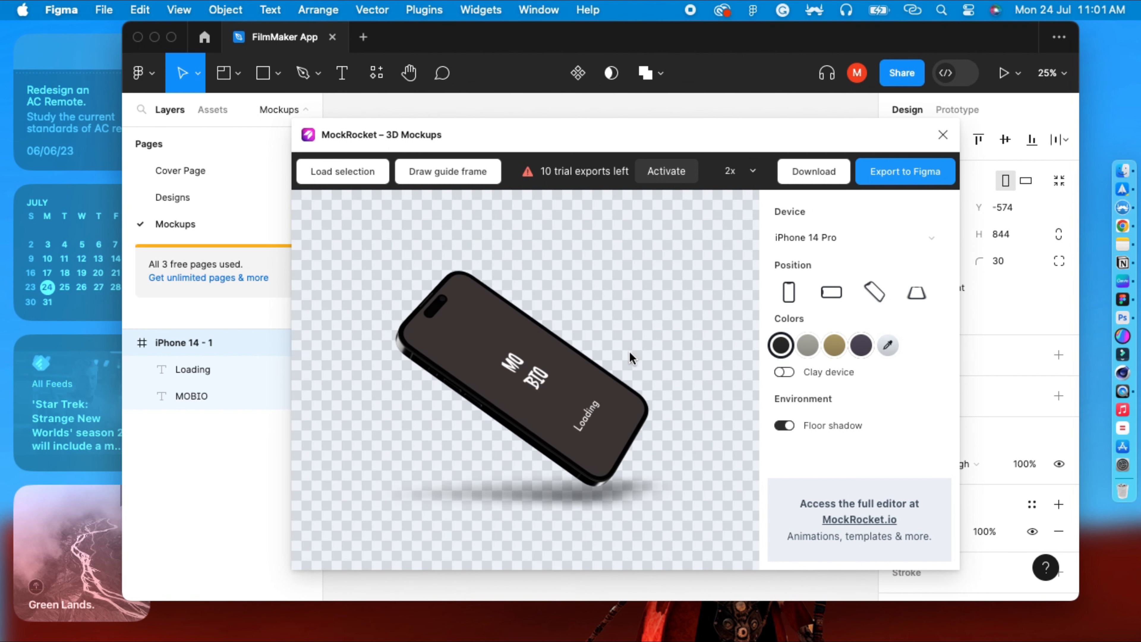
left_click(920, 175)
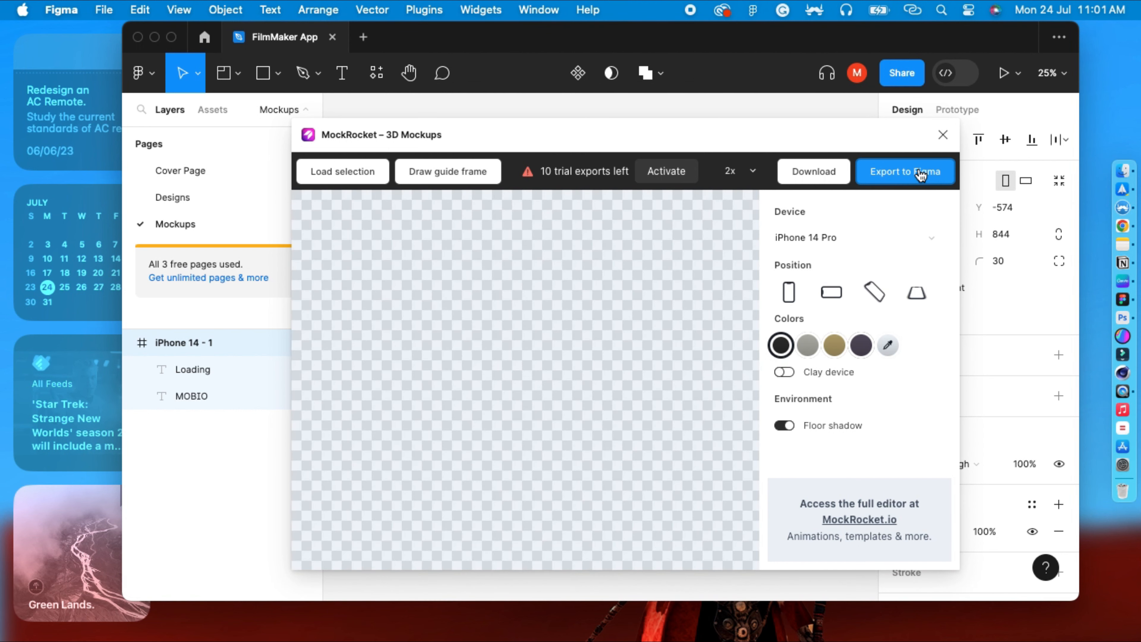
left_click(943, 132)
Delete the copied iPhone frame from the Mockups page, leaving the exported mockup image.
left_click(692, 157)
left_click(604, 299)
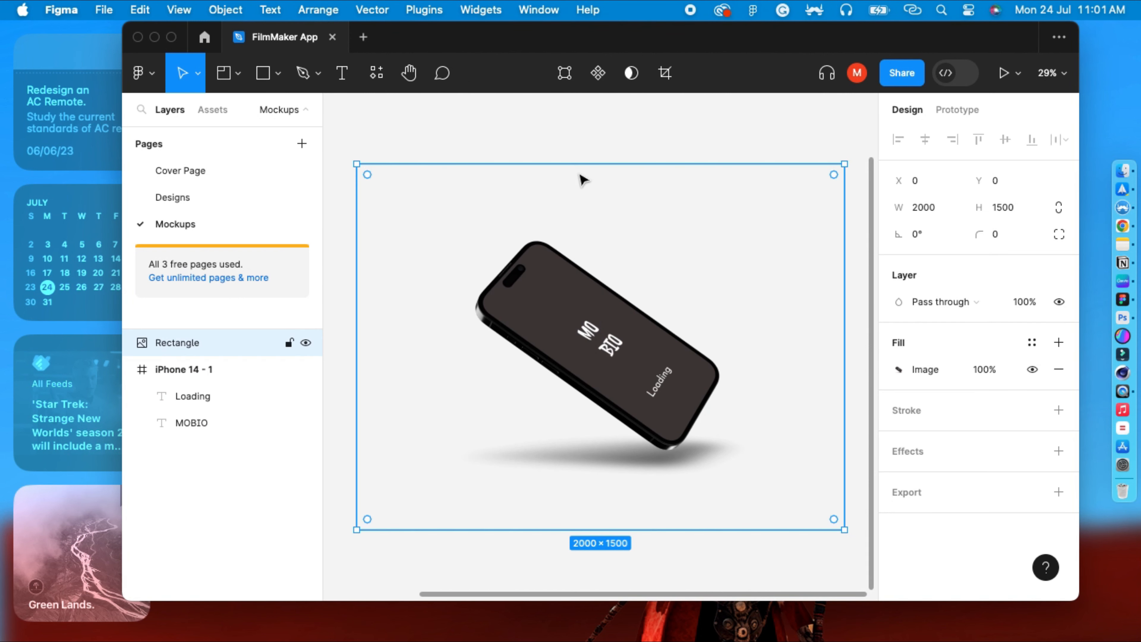
left_click(571, 138)
key("minus")
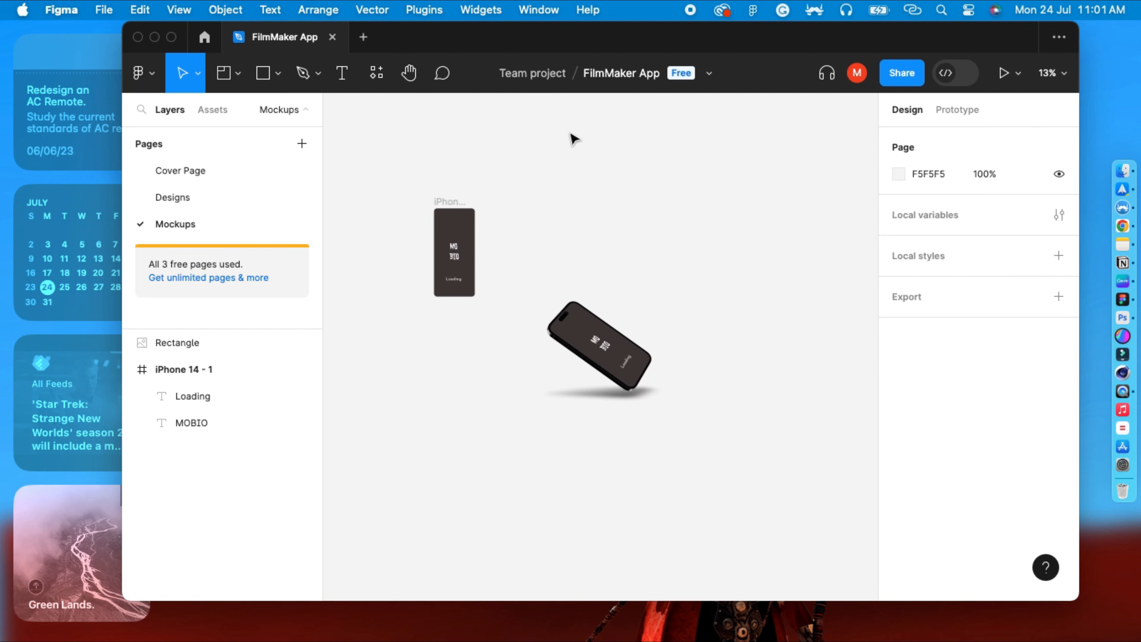
left_click(502, 320)
left_click(454, 255)
left_click(449, 201)
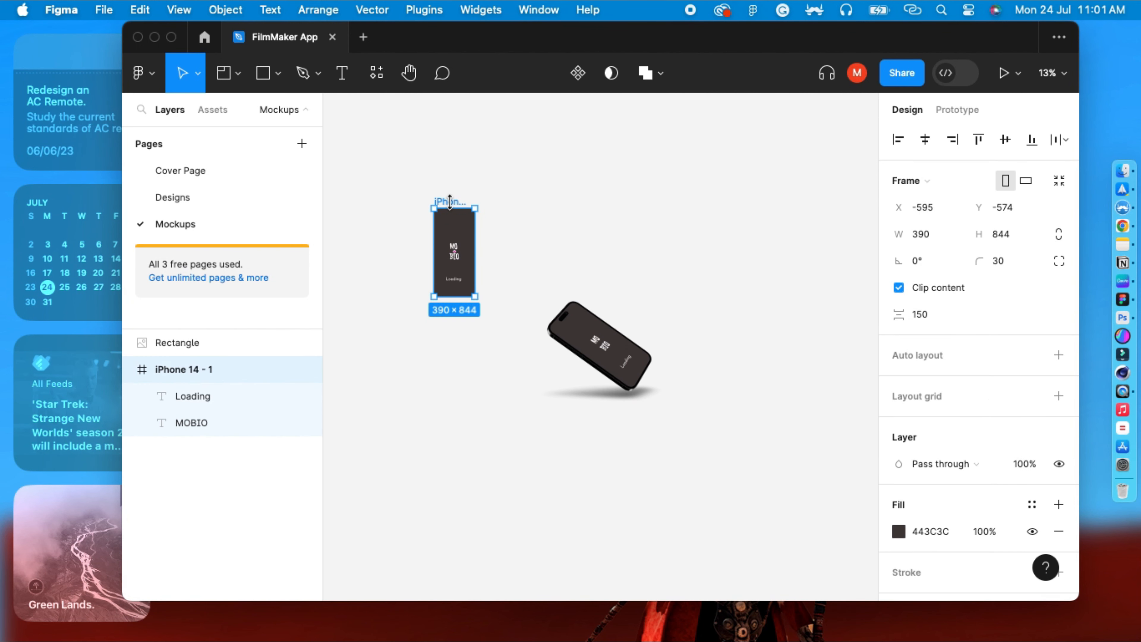
key("Delete")
Move the mockup image into position on the Mockups canvas.
left_click_drag(664, 414, 715, 433)
left_click_drag(581, 280, 519, 270)
left_click(657, 268)
left_click(483, 263)
left_click(708, 289)
scroll(678, 280, "up", 1)
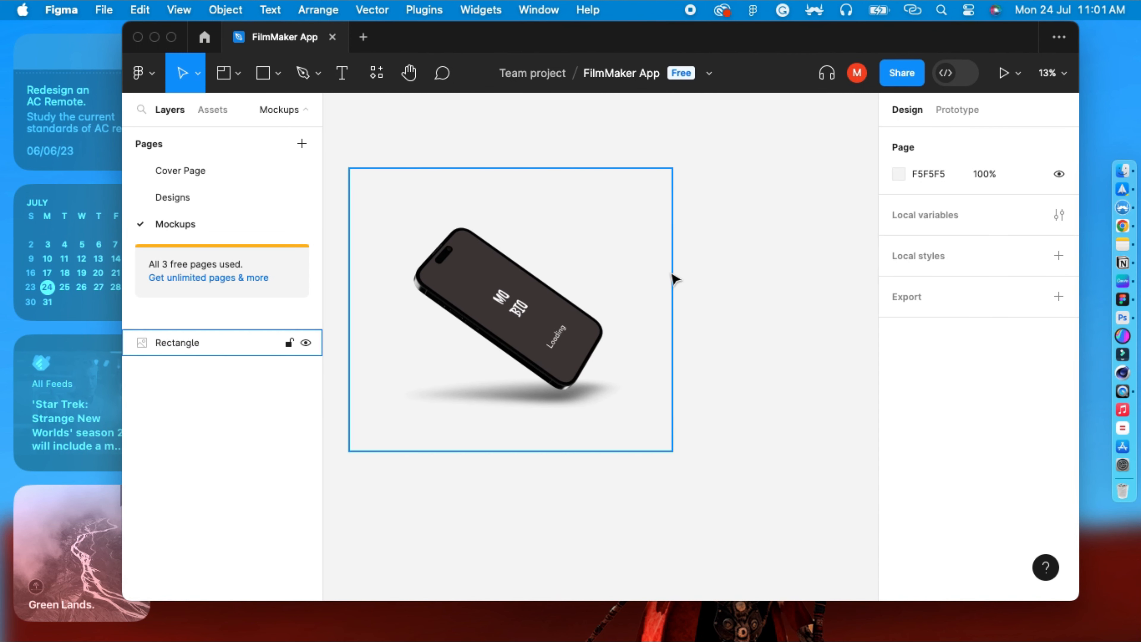
Browse the Designs and Mockups pages to review the frames and the mockup image.
left_click(186, 175)
left_click(158, 204)
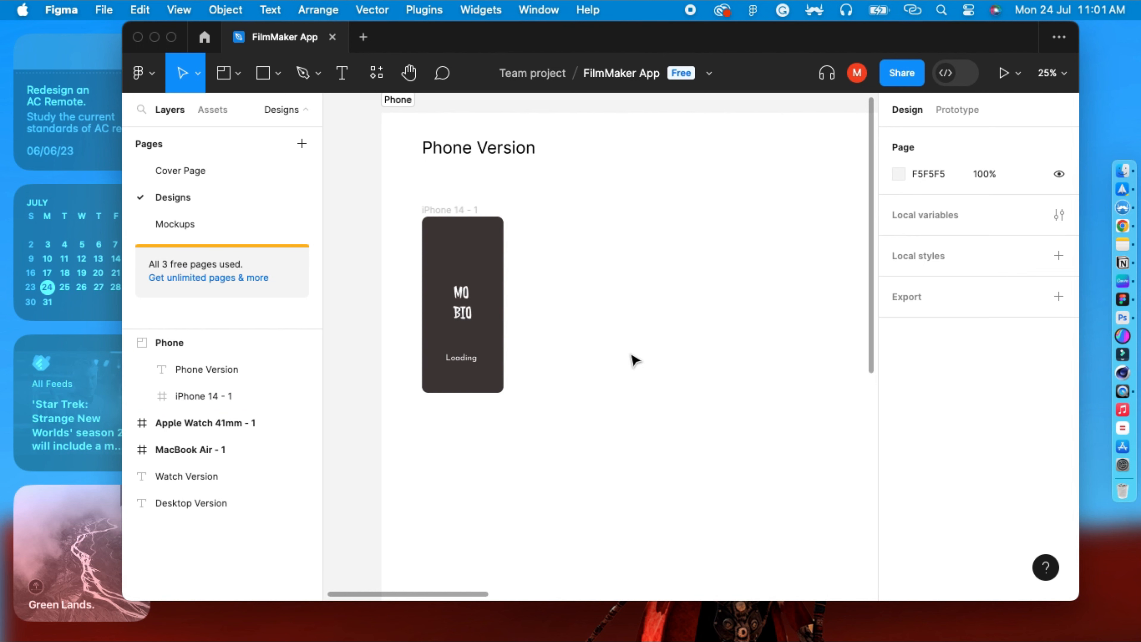
key("super+minus")
key("super+minus")
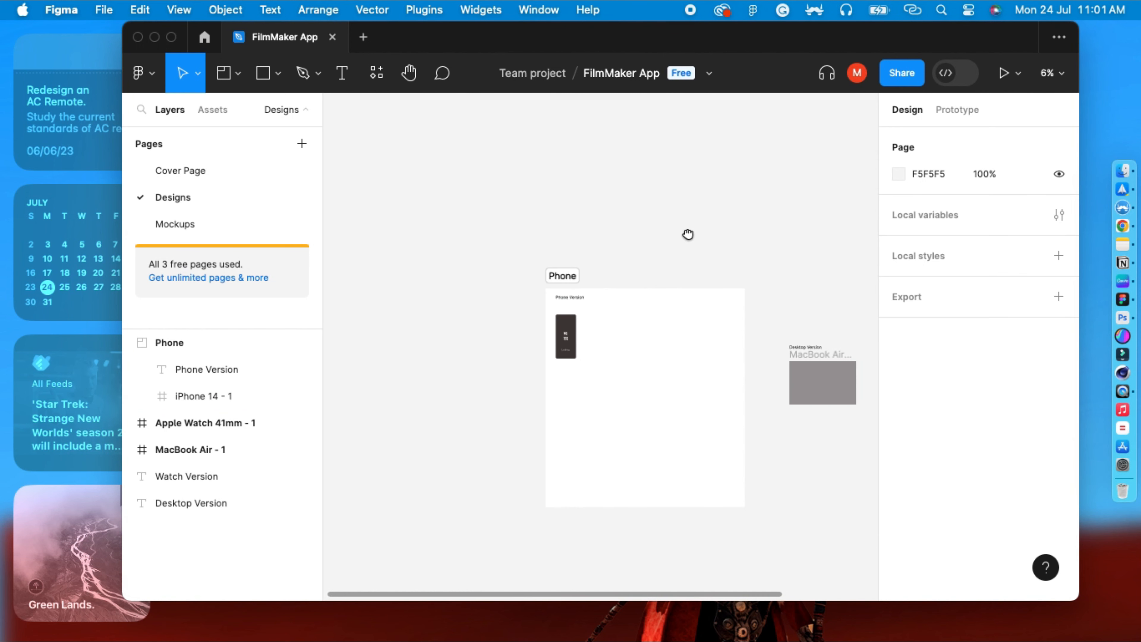
left_click_drag(688, 235, 590, 219)
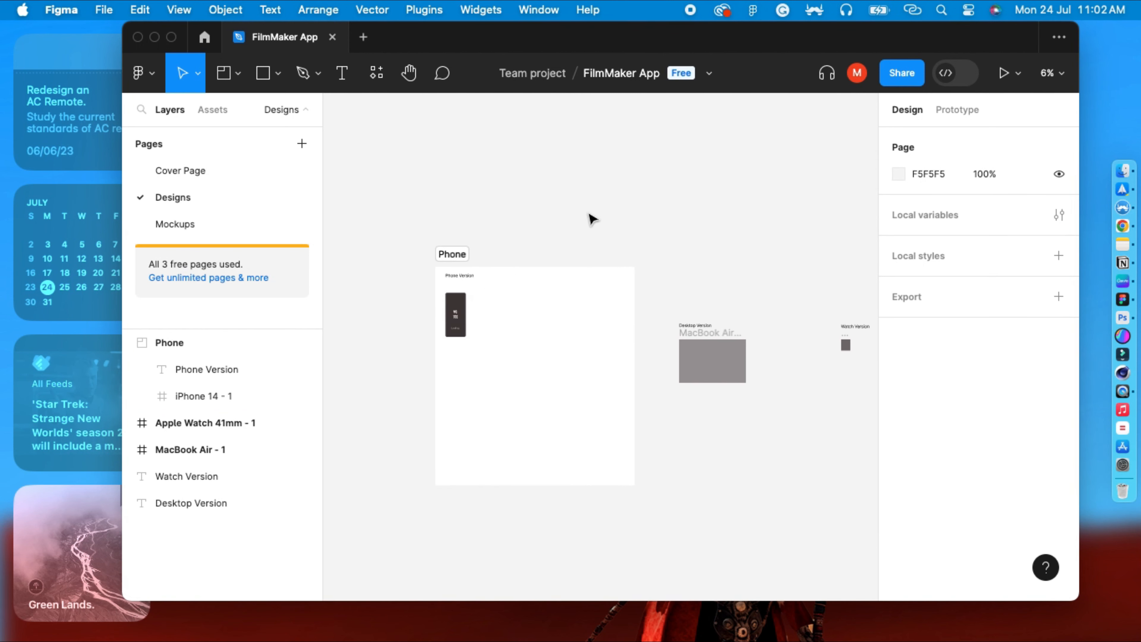
left_click(184, 223)
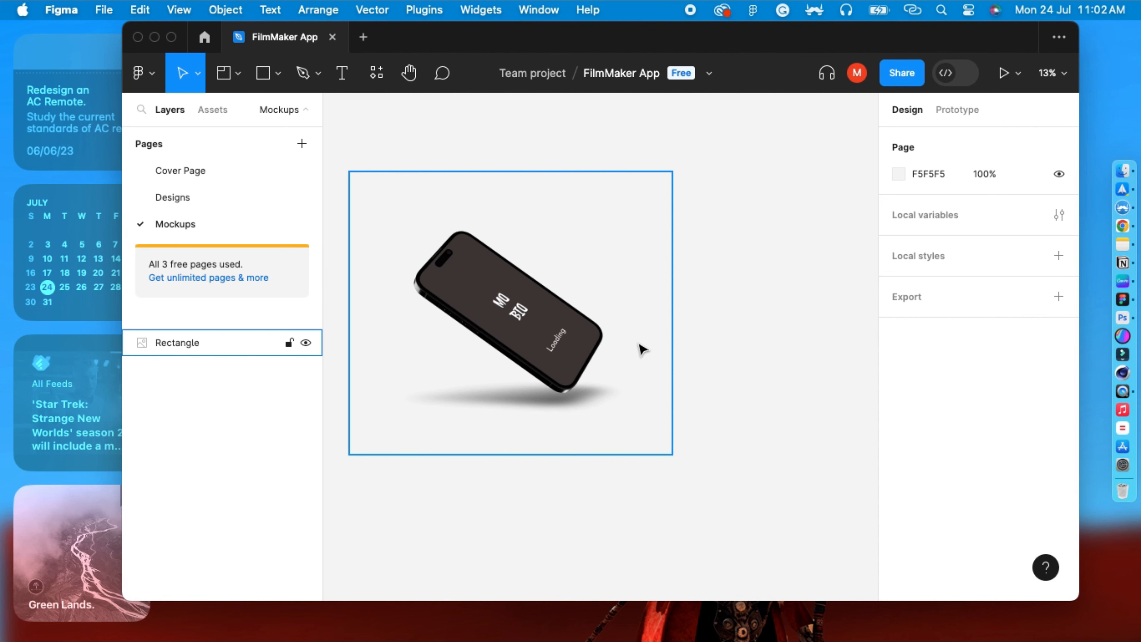
left_click(657, 333)
left_click(181, 198)
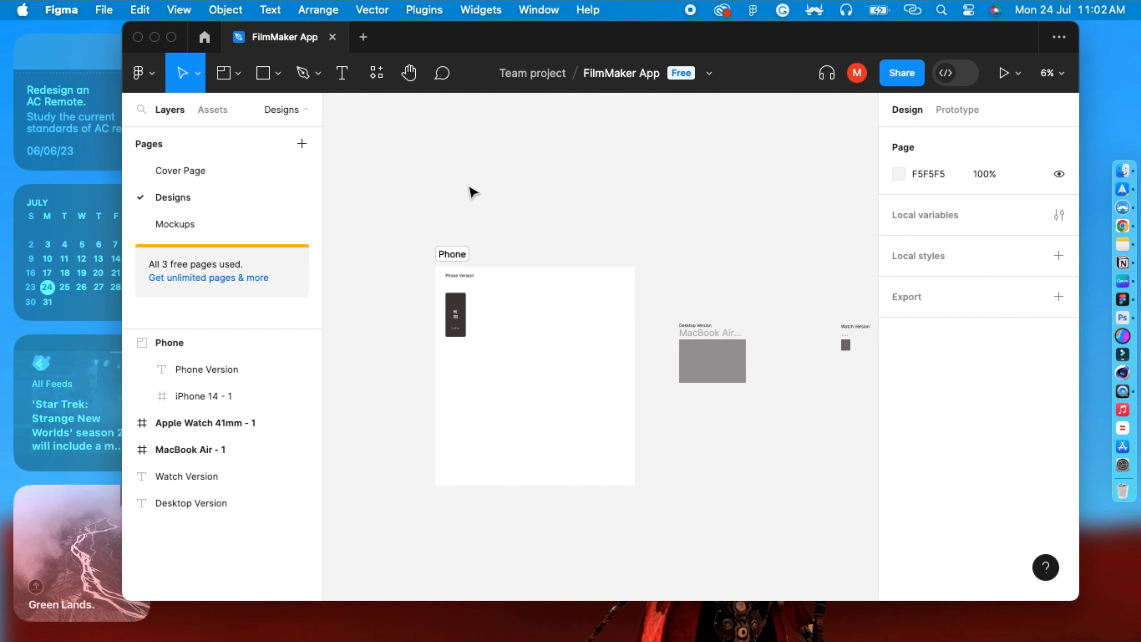
left_click_drag(470, 188, 455, 149)
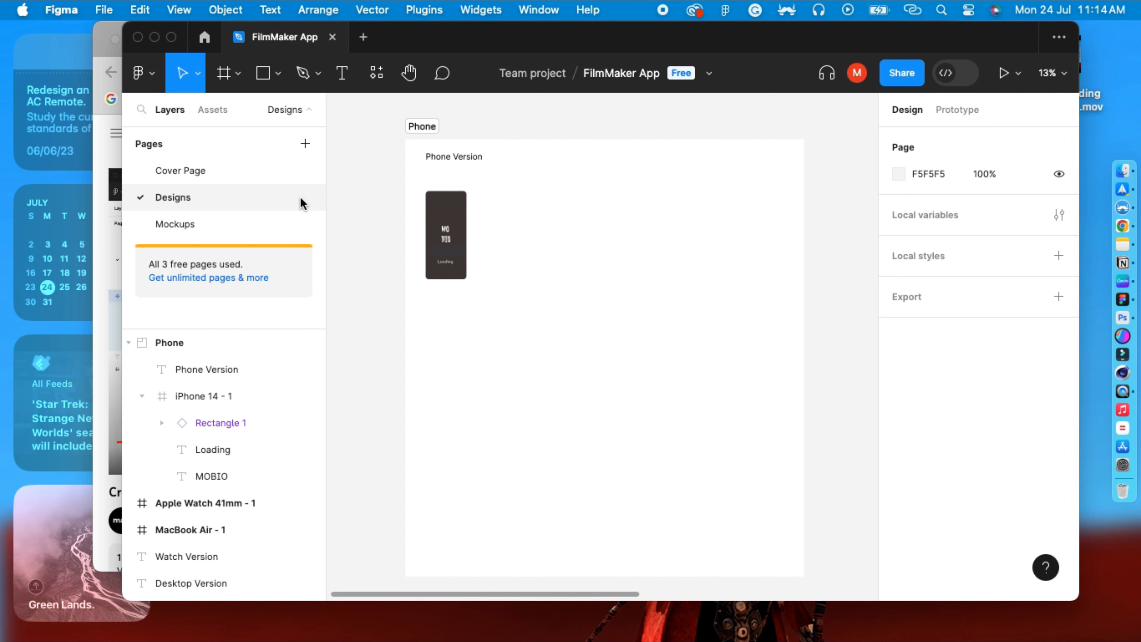
Draw a rectangle about 936 × 224 to the left of the Phone section on the Designs page.
left_click_drag(369, 308, 534, 305)
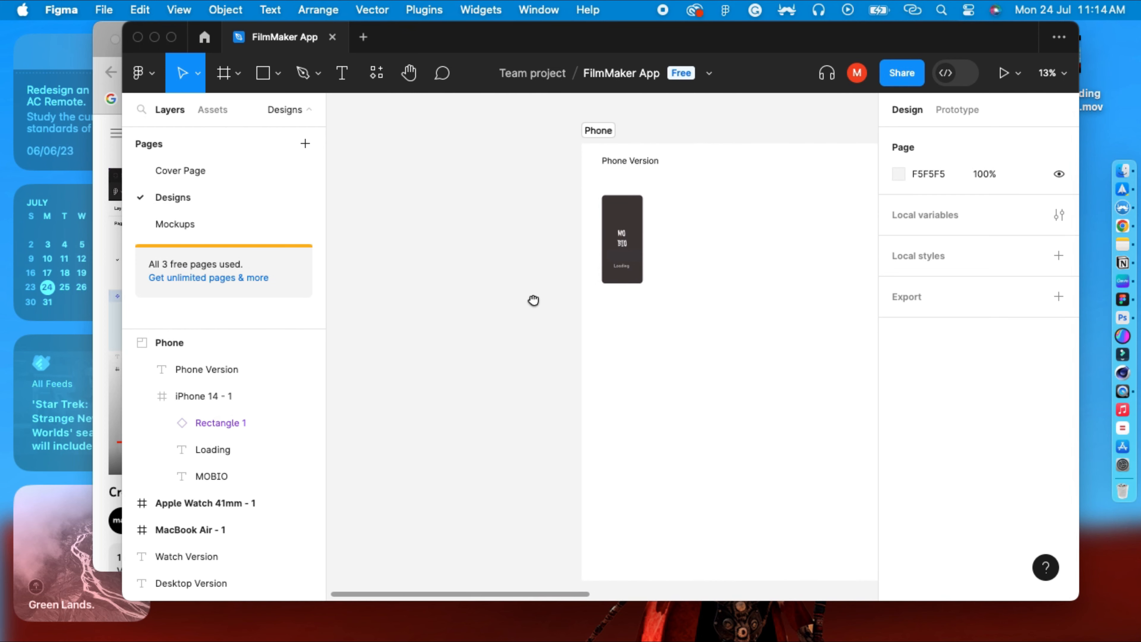
scroll(531, 299, "left", 3)
left_click(259, 79)
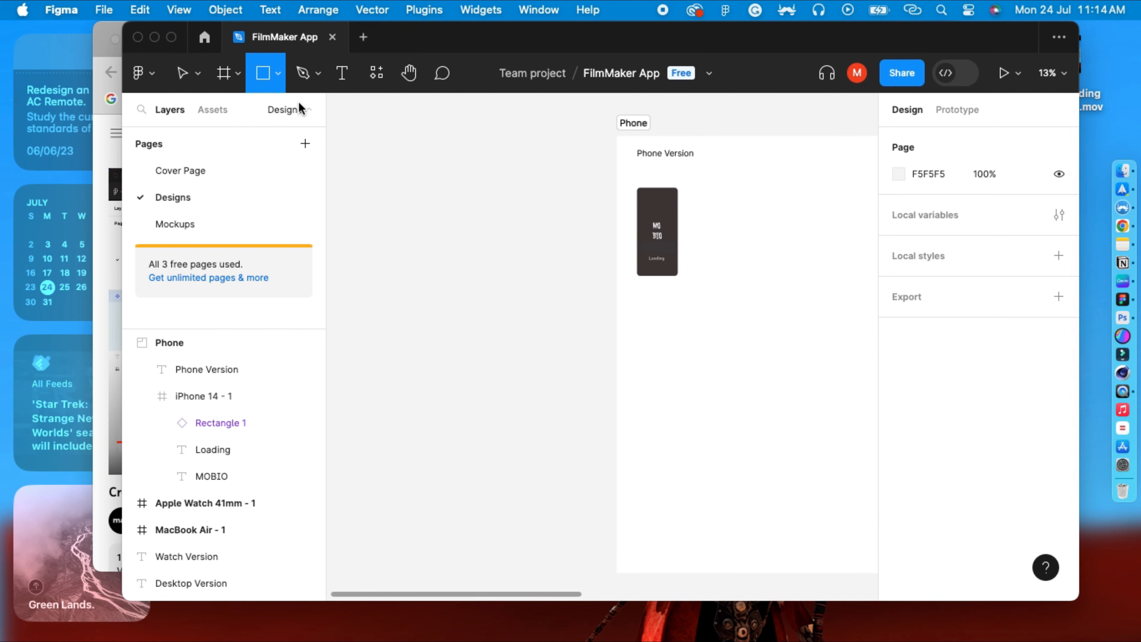
left_click_drag(407, 254, 504, 277)
left_click(446, 323)
left_click(441, 260)
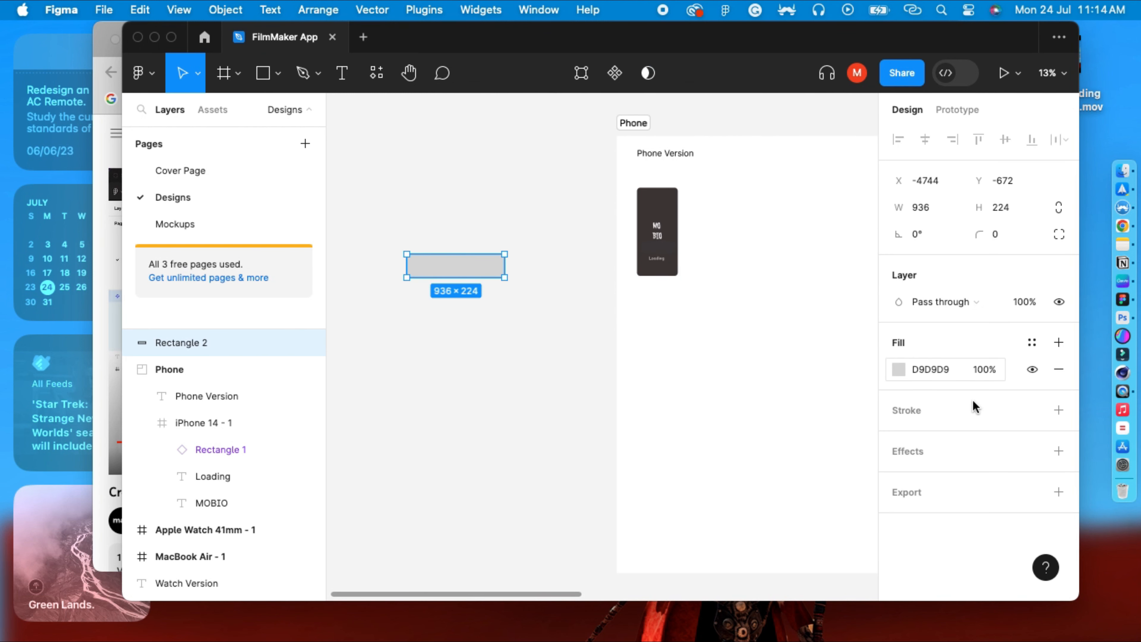
Set the rectangle's fill to dark grey 5B5555 and nudge it slightly.
left_click(899, 370)
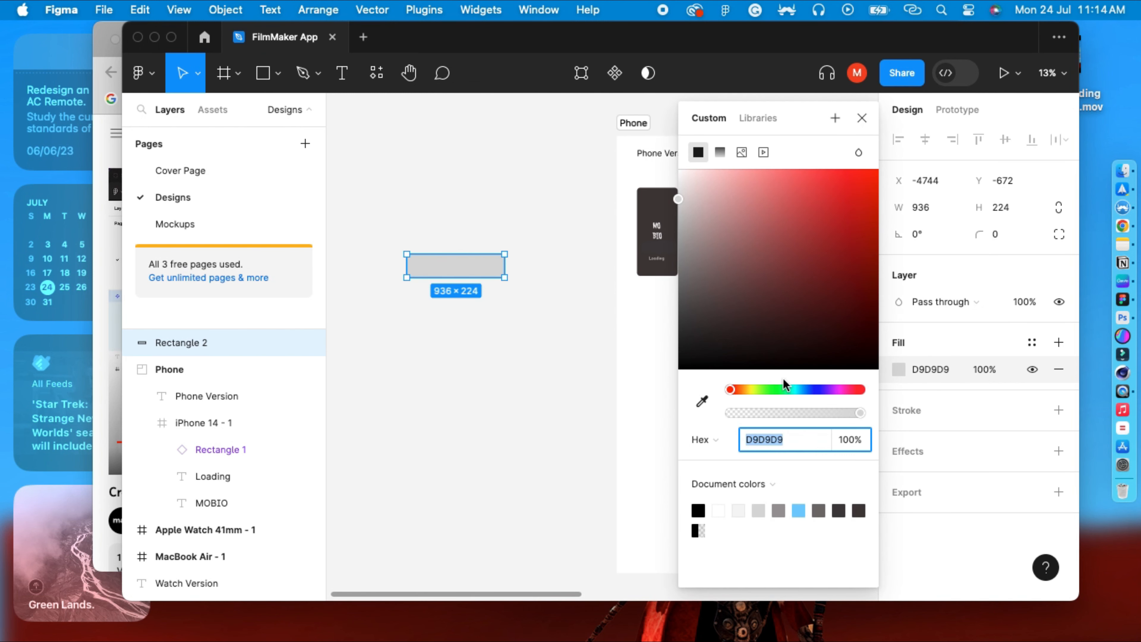
left_click_drag(699, 245, 691, 298)
left_click(429, 317)
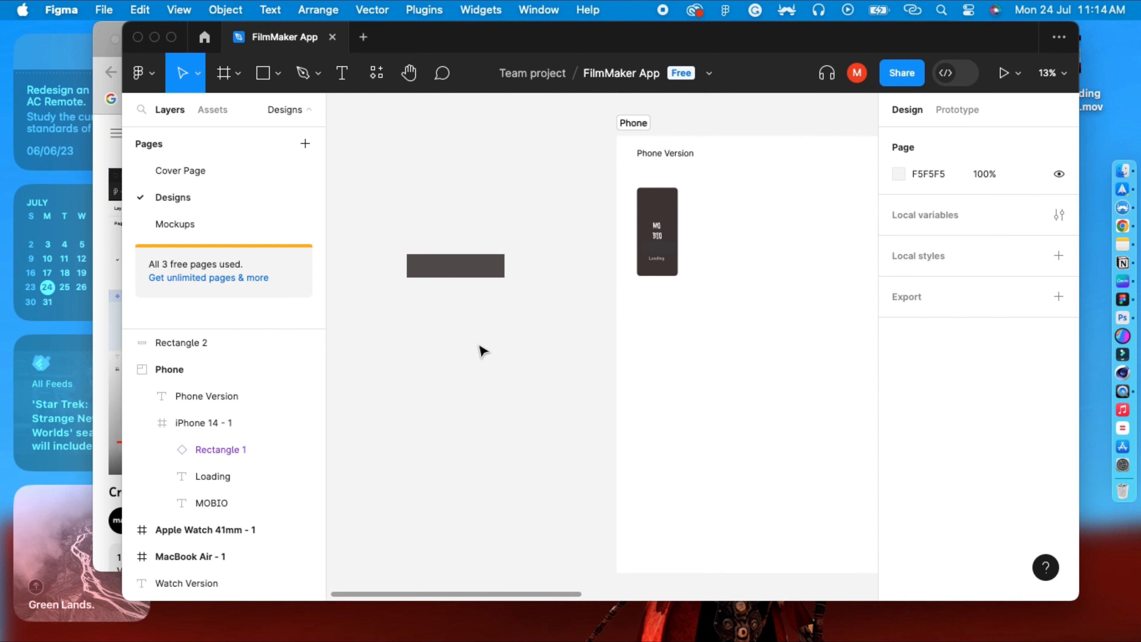
left_click(434, 269)
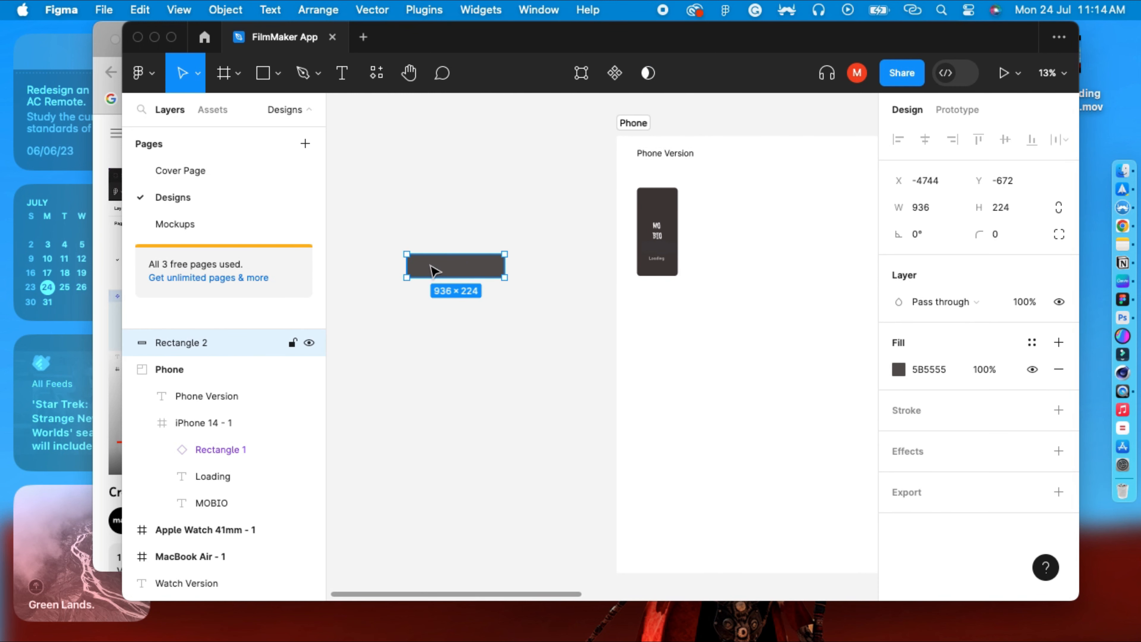
left_click_drag(434, 264, 436, 263)
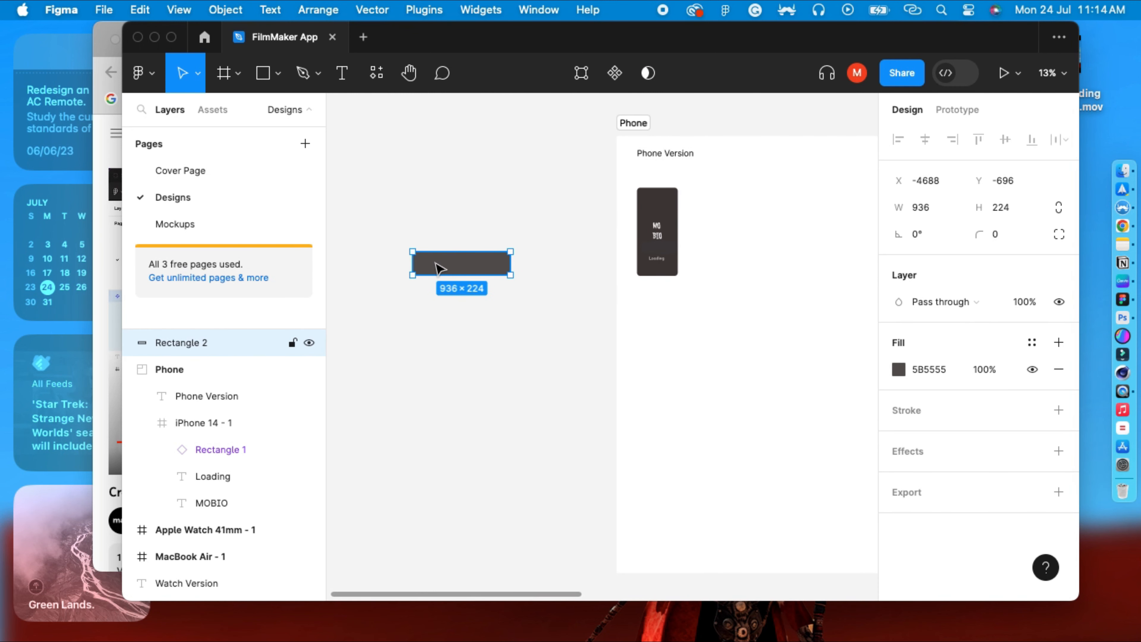
Turn the dark grey rectangle into a component and add a second variant to it.
right_click(438, 268)
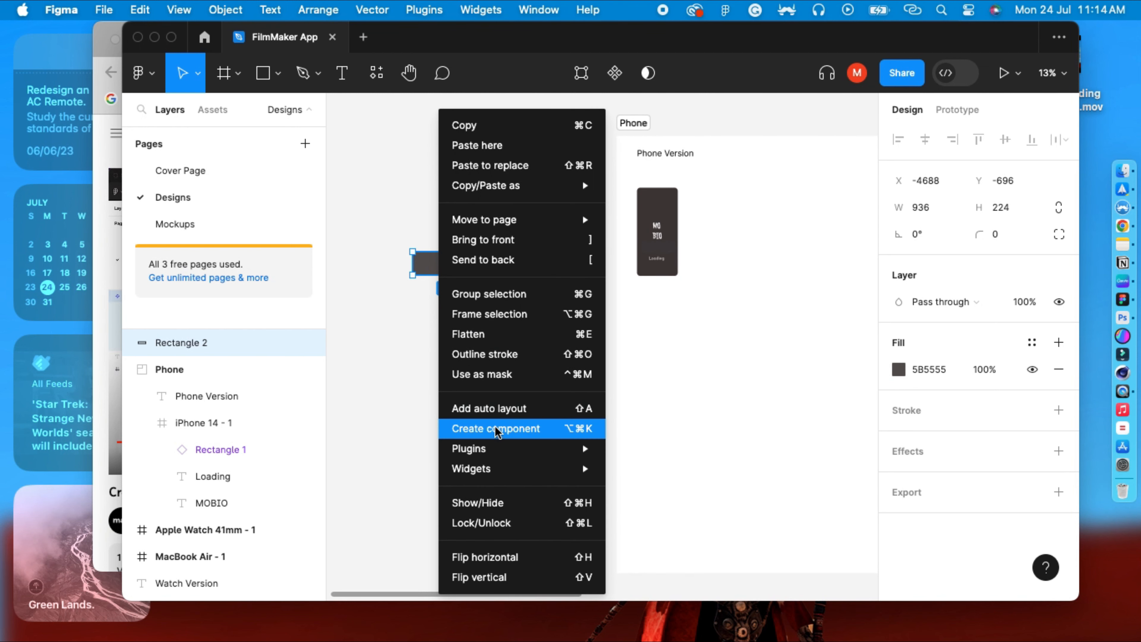
left_click(408, 344)
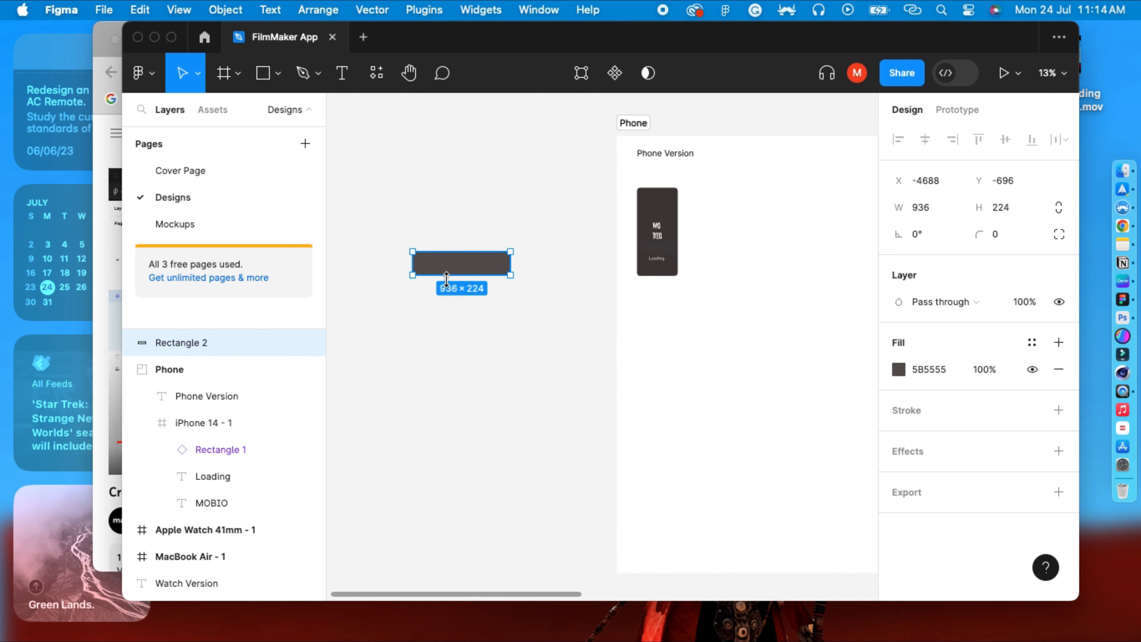
left_click(620, 77)
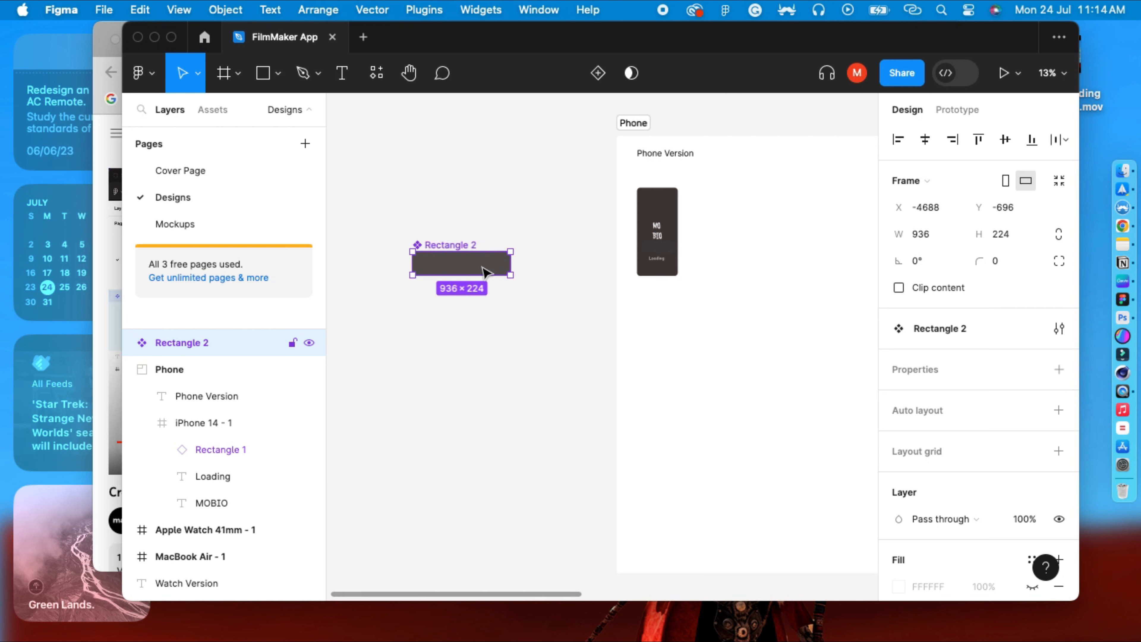
left_click(600, 74)
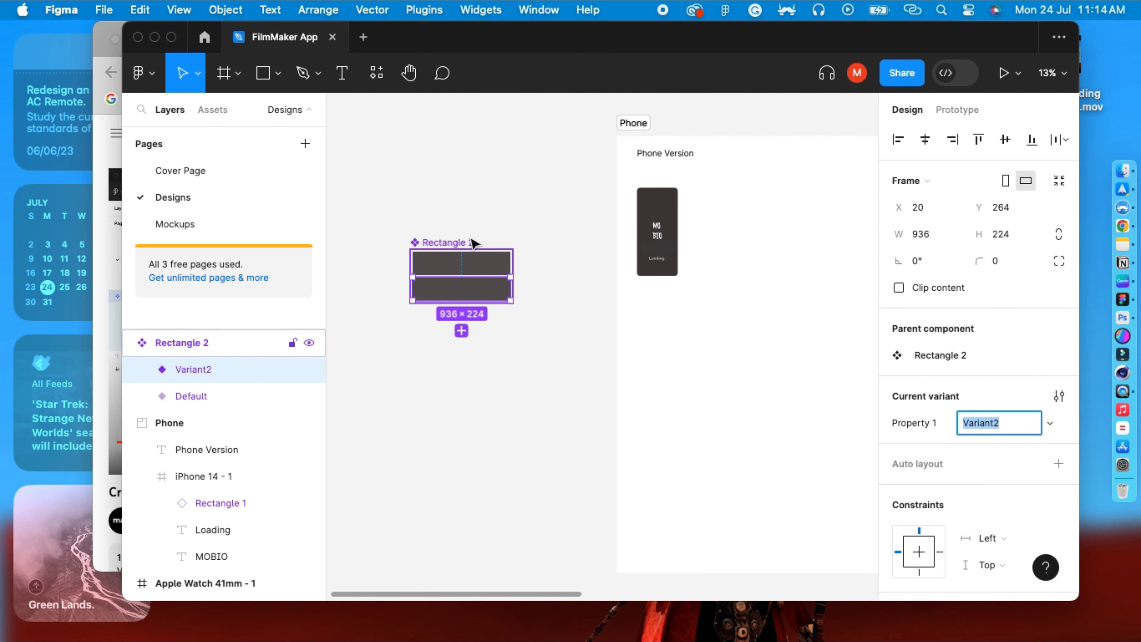
Rename the component's variant values to Active and Inactive in the variant property editor.
left_click(466, 248)
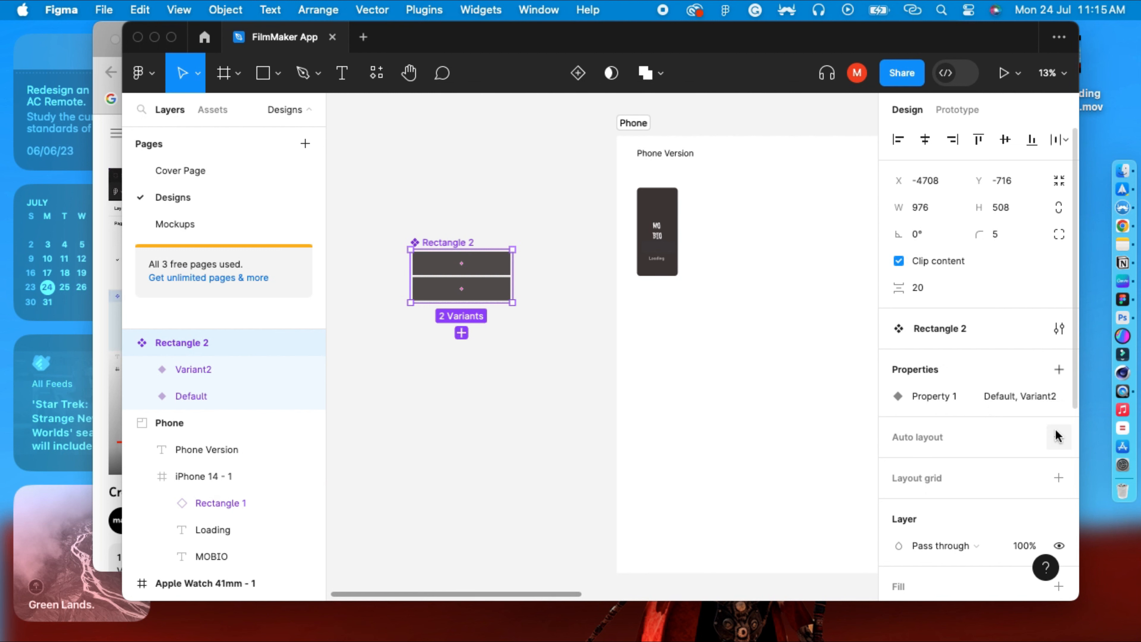
left_click(946, 399)
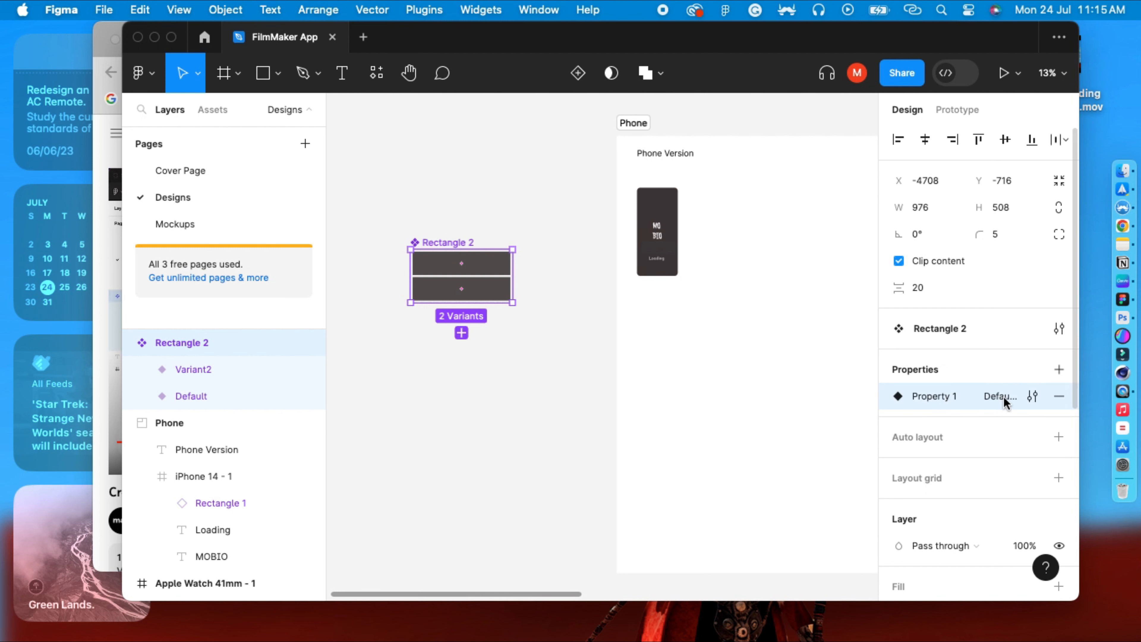
double_click(1014, 398)
key("Escape")
left_click(1039, 397)
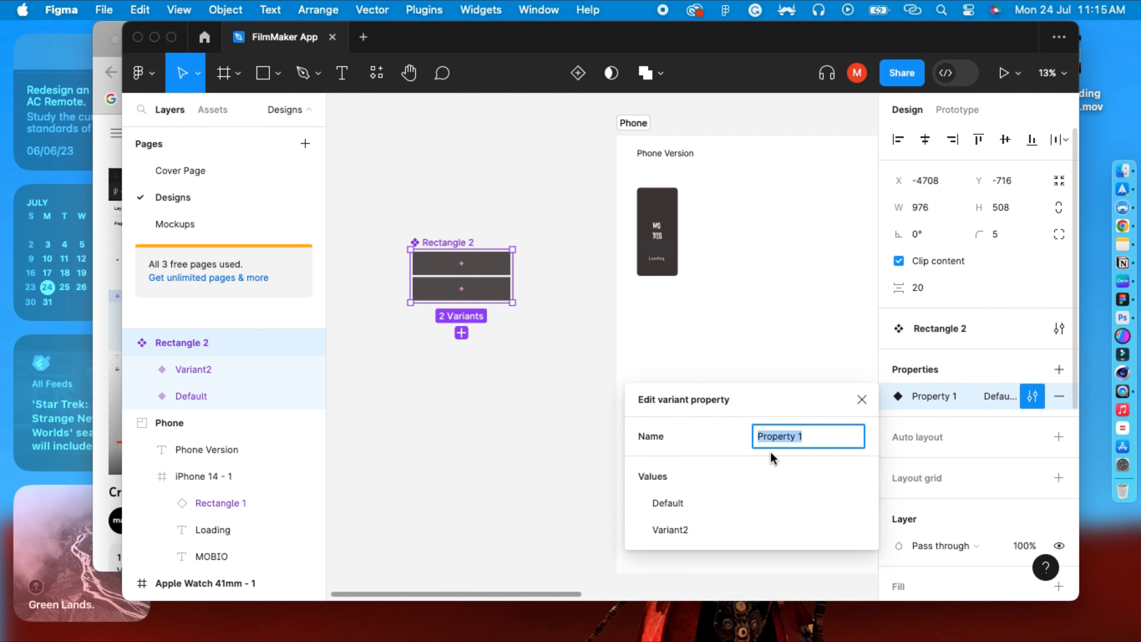
double_click(680, 503)
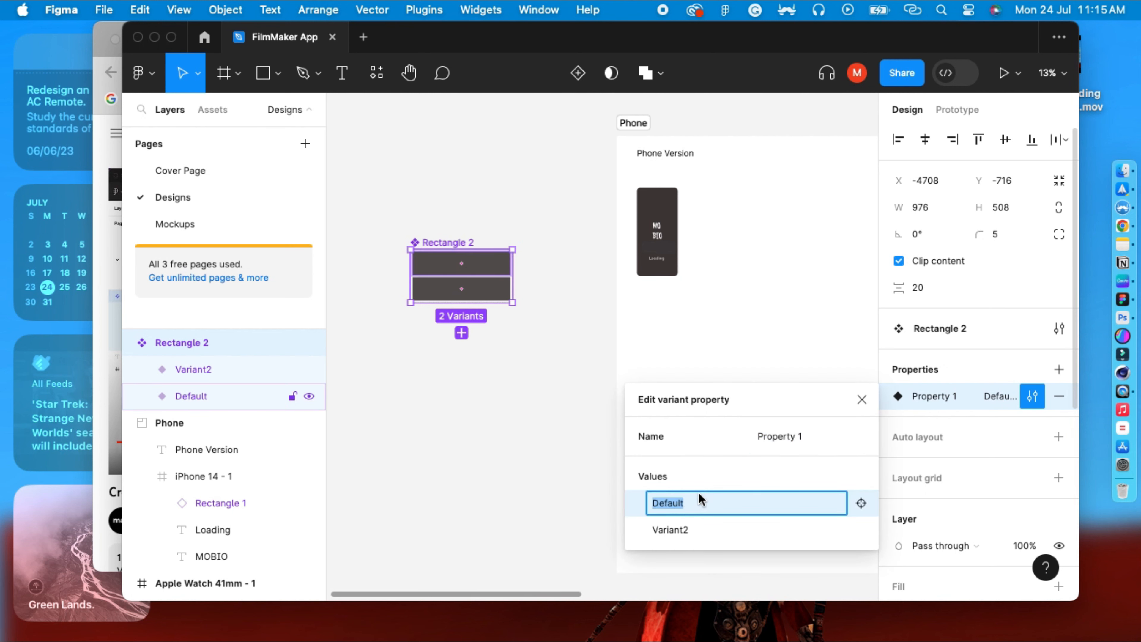
type("Active")
double_click(684, 531)
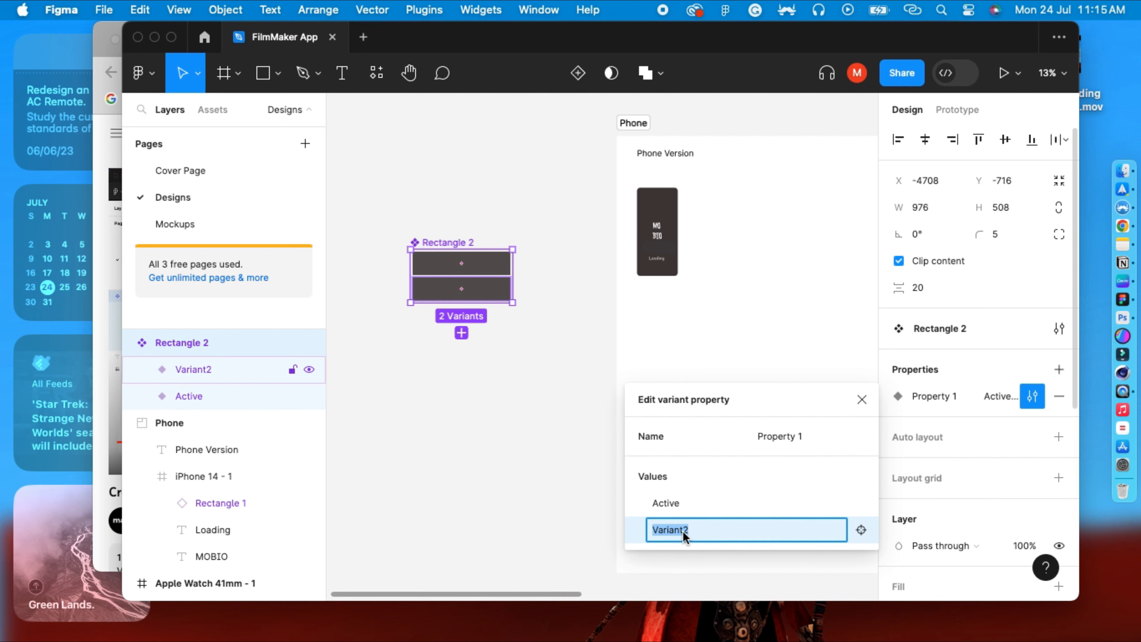
type("Inactive")
key("Return")
left_click(635, 343)
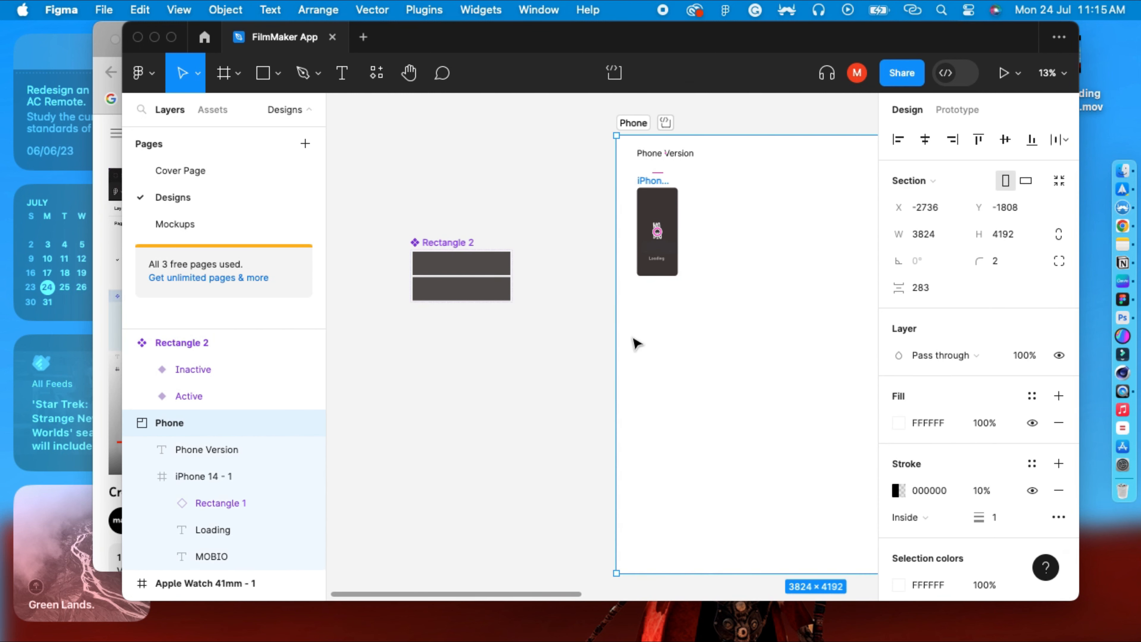
Set the Inactive variant's fill colour to light pinkish grey E0D5D5.
left_click(444, 290)
left_click(451, 269)
left_click(450, 288)
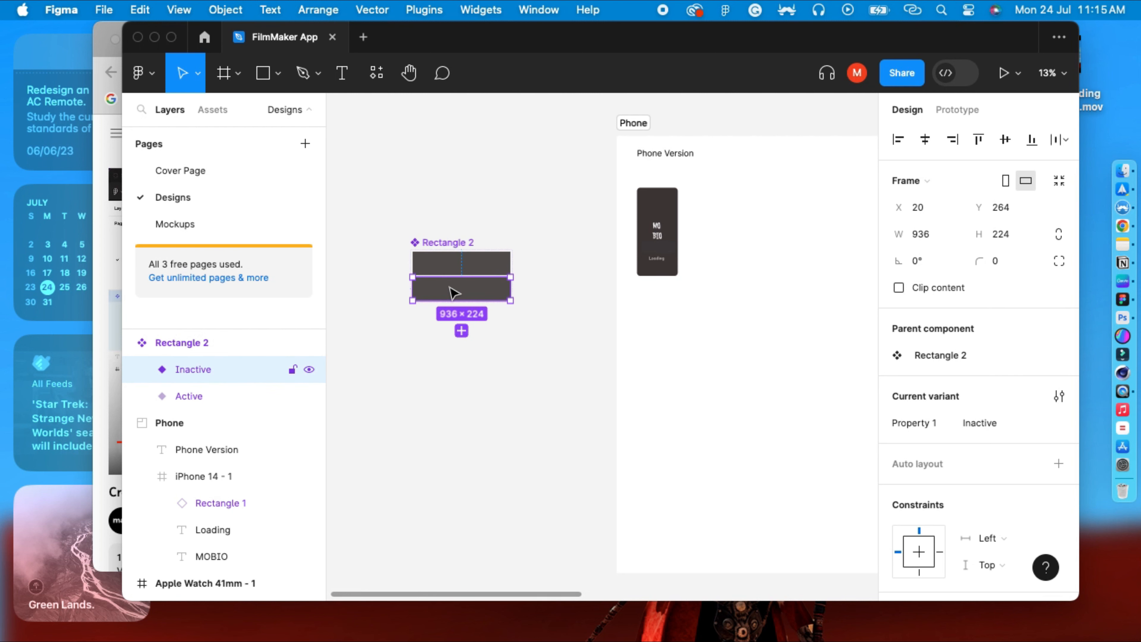
scroll(979, 476, "down", 2)
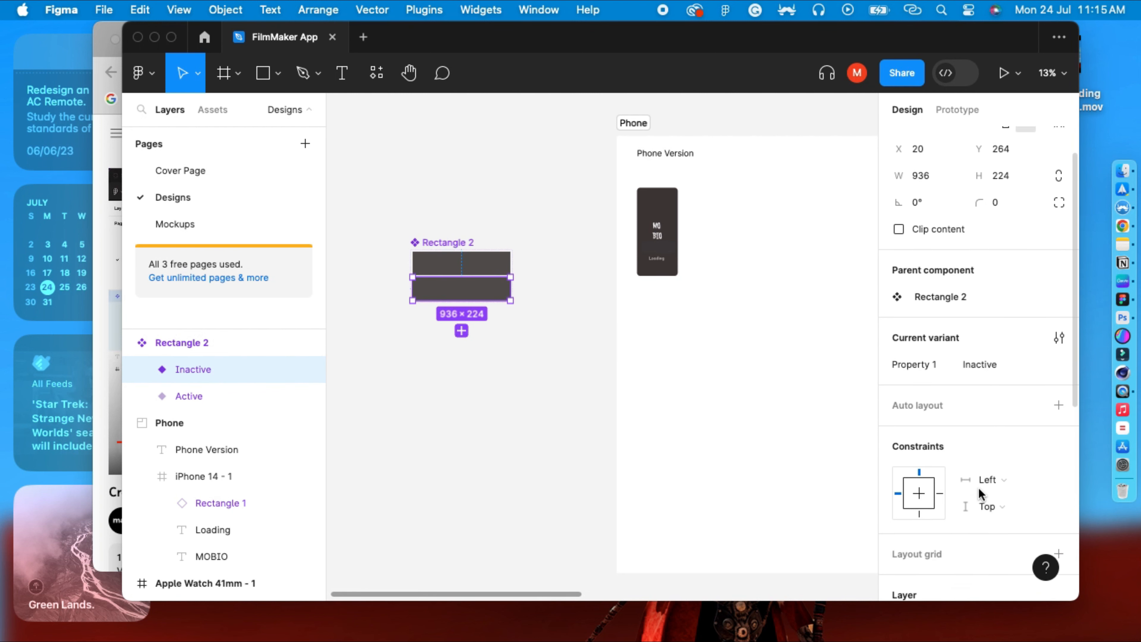
scroll(978, 488, "down", 5)
left_click(899, 456)
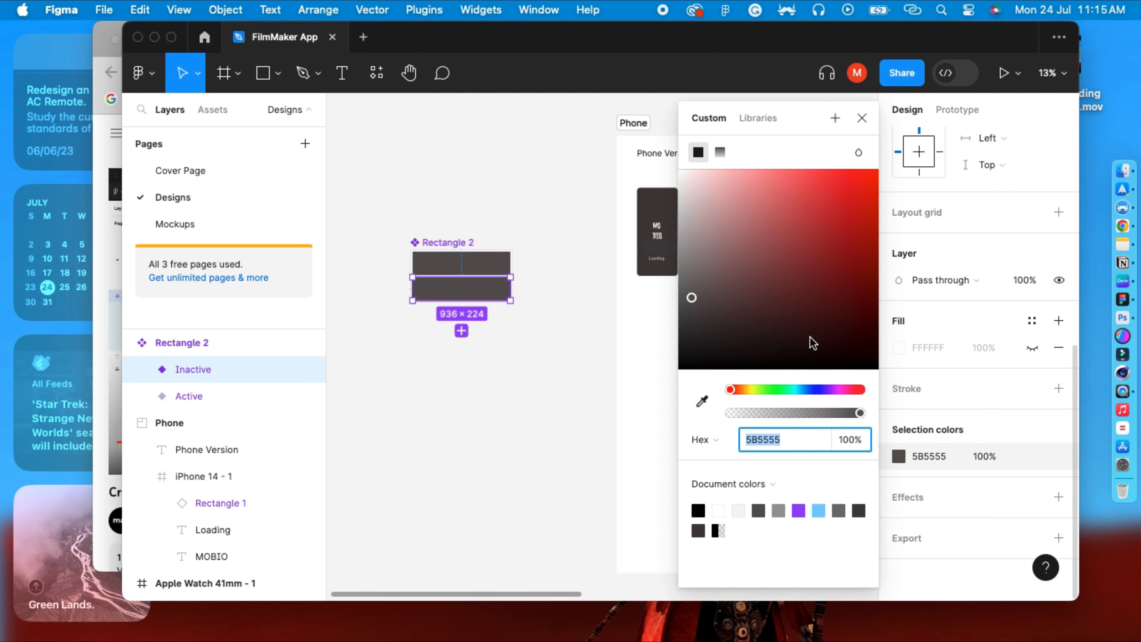
left_click(689, 200)
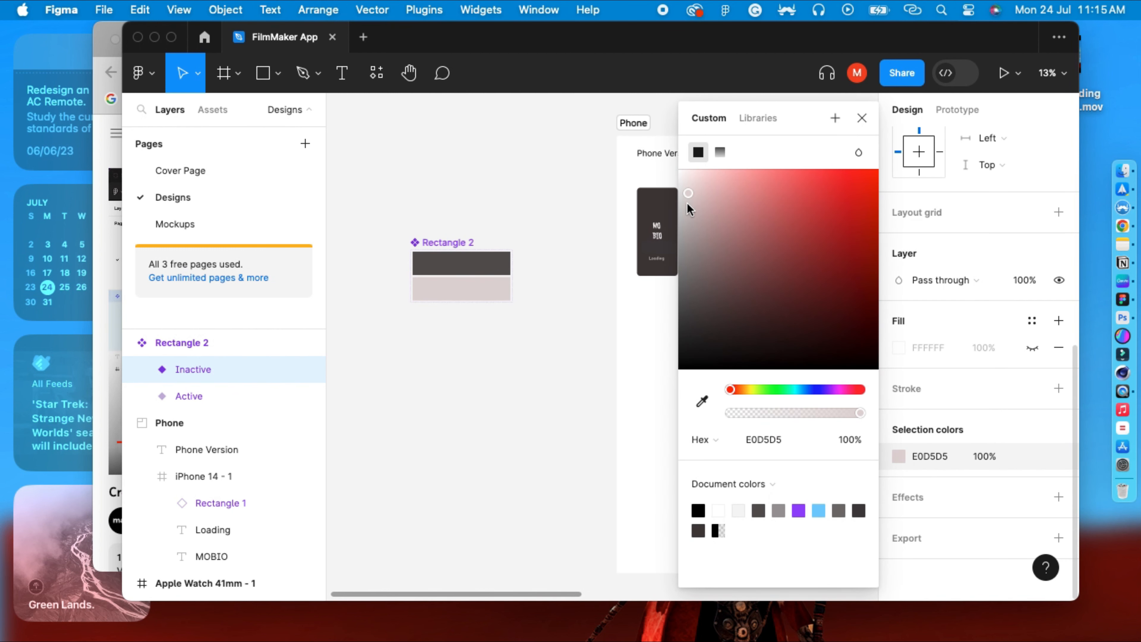
left_click(563, 378)
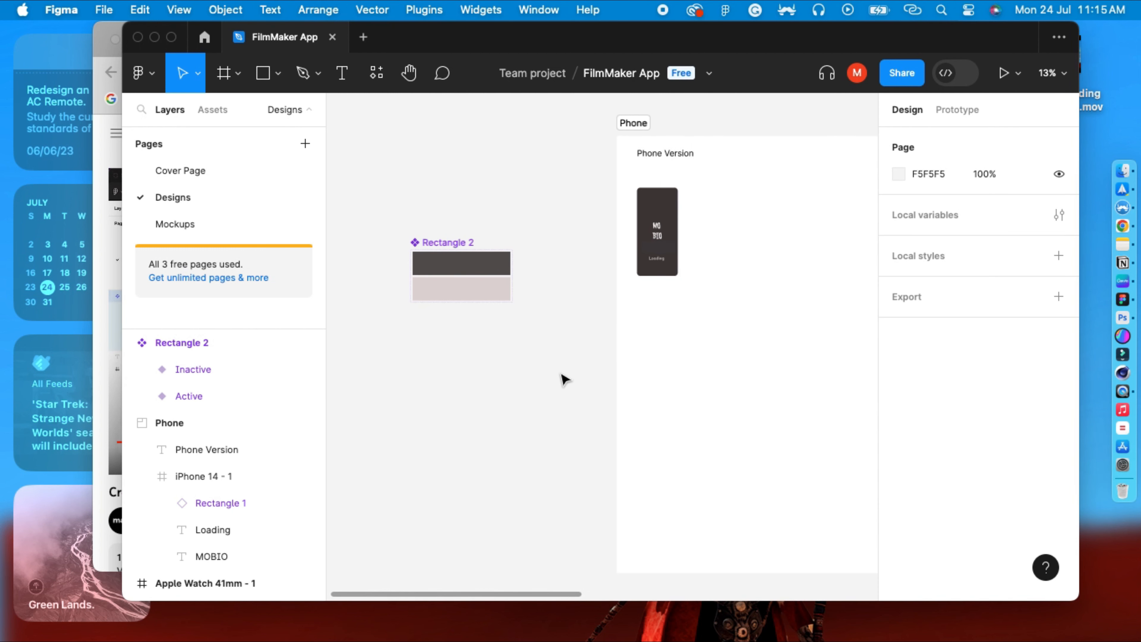
Place an instance of the Rectangle 2 component from the assets next to the iPhone 14 - 1 frame.
left_click(451, 245)
left_click(479, 208)
left_click(461, 245)
left_click(472, 203)
scroll(693, 347, "up", 2)
scroll(697, 352, "up", 3)
left_click_drag(697, 352, 658, 558)
scroll(667, 450, "up", 2)
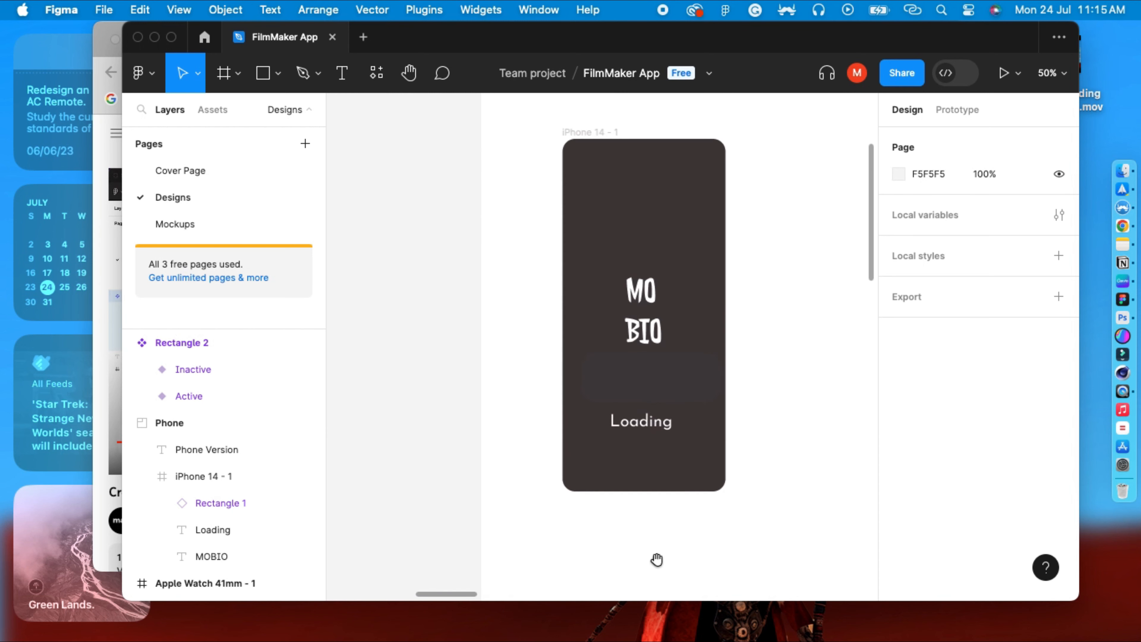
left_click(210, 108)
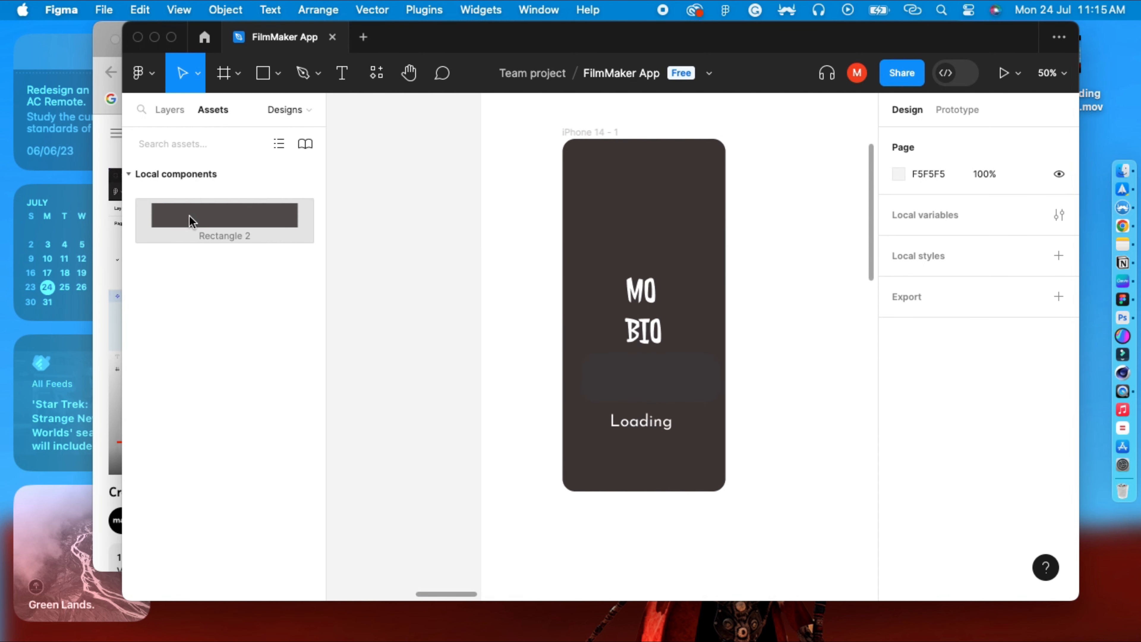
left_click_drag(191, 219, 802, 270)
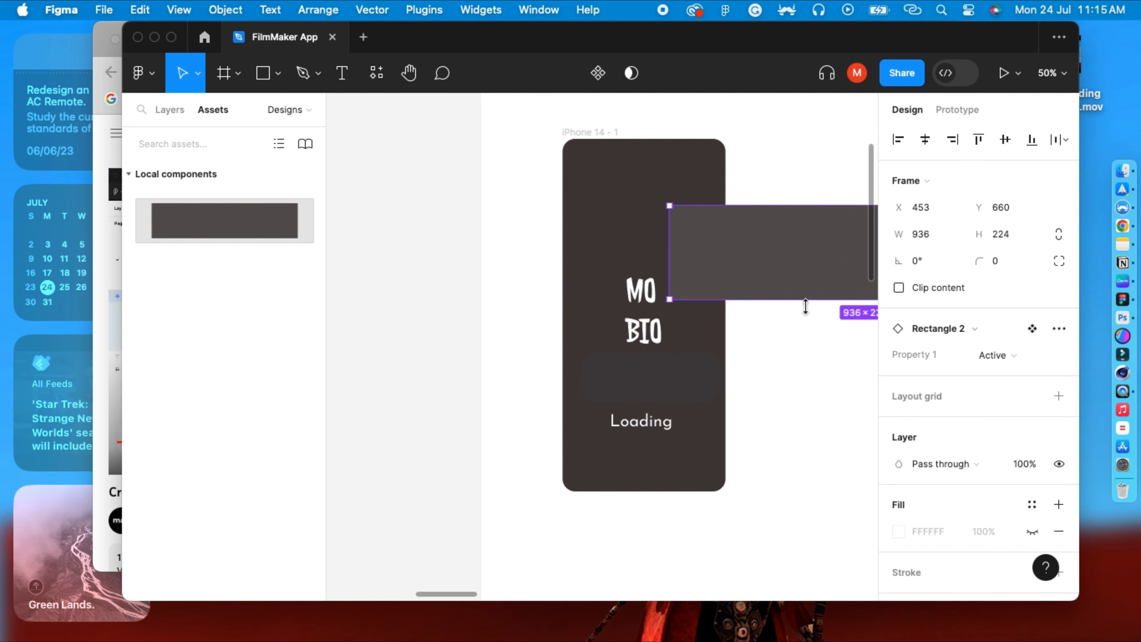
left_click_drag(787, 397, 577, 409)
left_click_drag(656, 276, 719, 267)
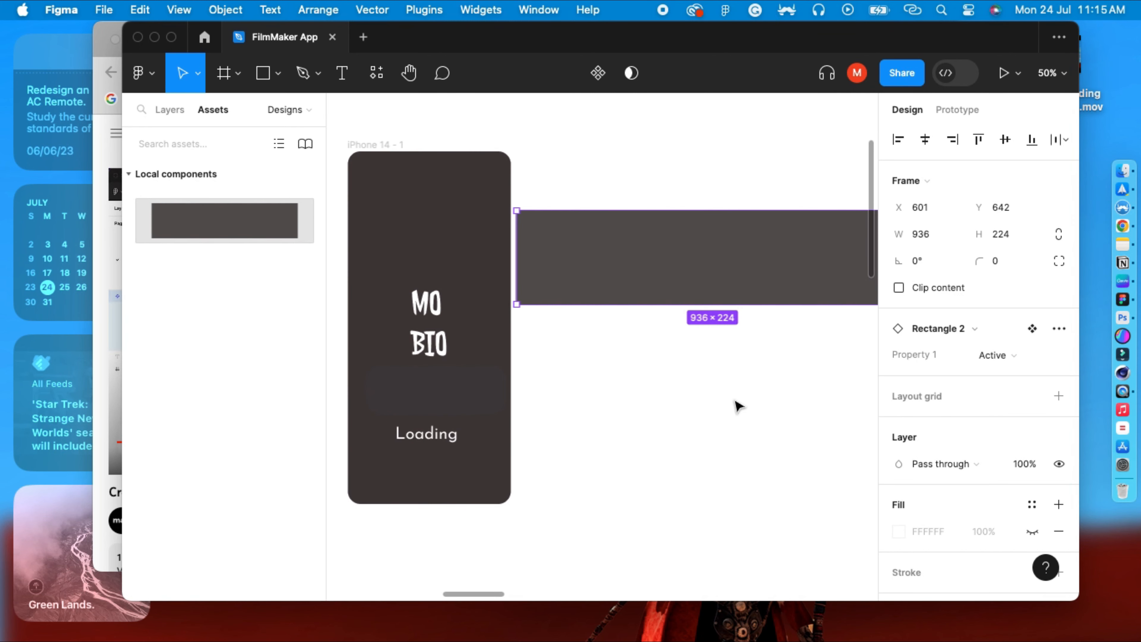
key("minus")
scroll(751, 400, "right", 2)
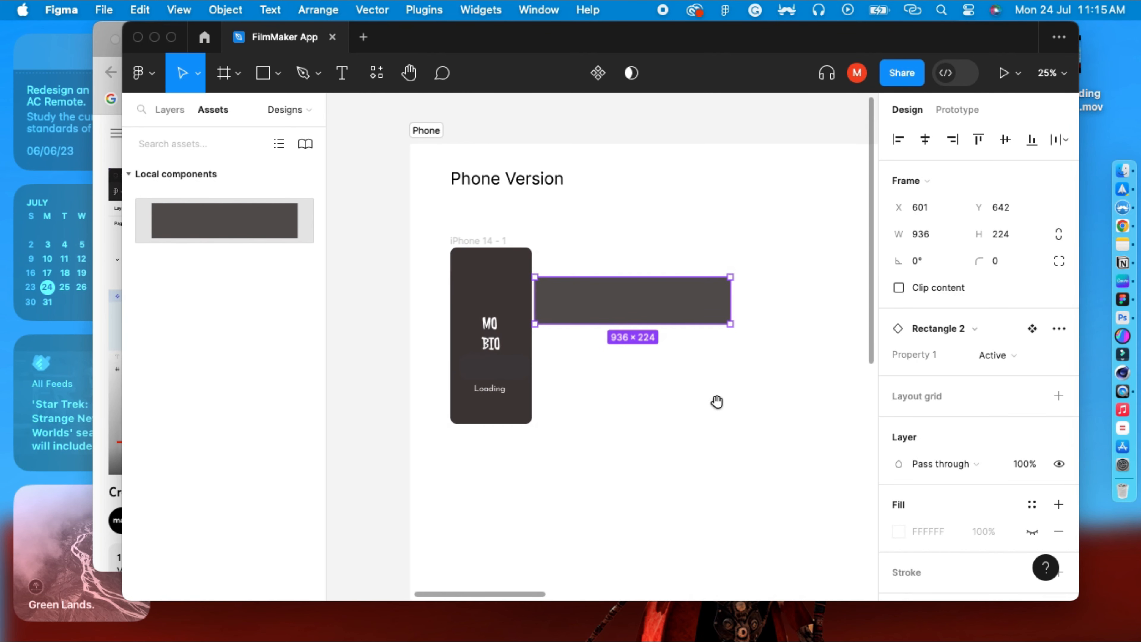
Switch the instance's variant to Inactive and back to Active.
left_click(1011, 355)
left_click(993, 375)
left_click(1008, 357)
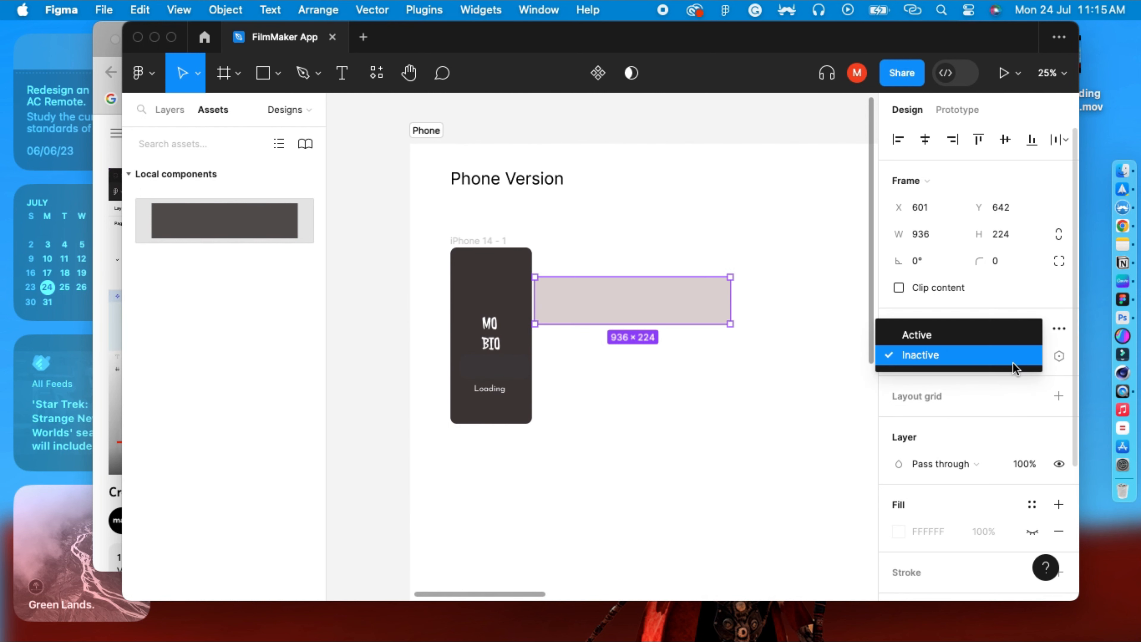
left_click(999, 333)
Move the instance further right and toggle its variant to Inactive and back to Active again.
left_click(792, 412)
left_click_drag(665, 299, 739, 291)
left_click(635, 324)
left_click(754, 290)
left_click(1011, 358)
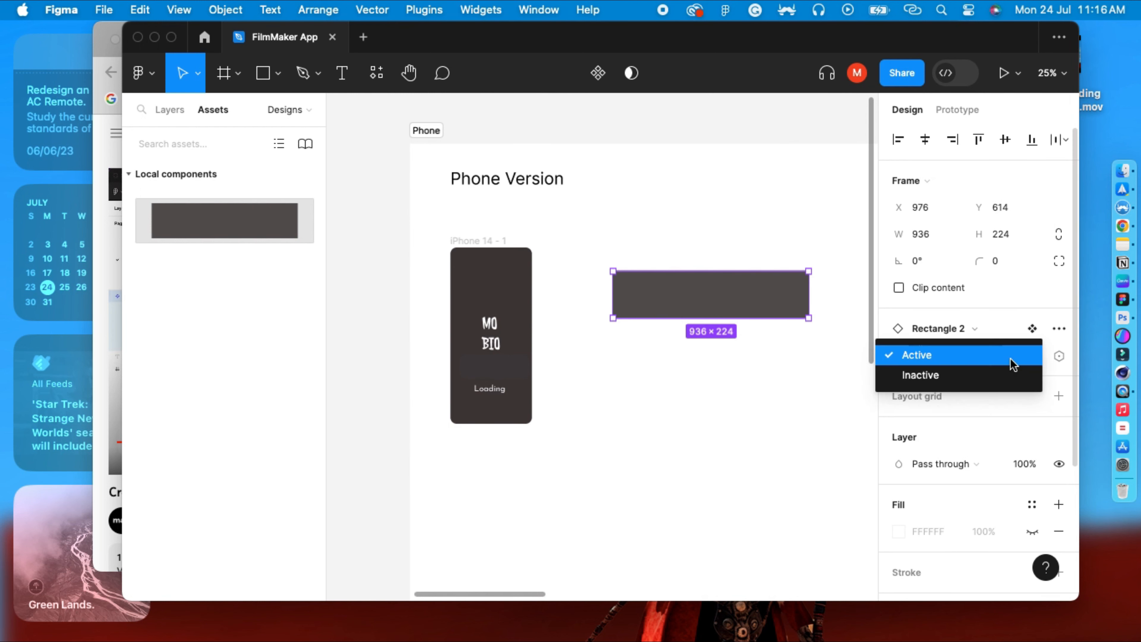
left_click(1009, 376)
left_click(1001, 357)
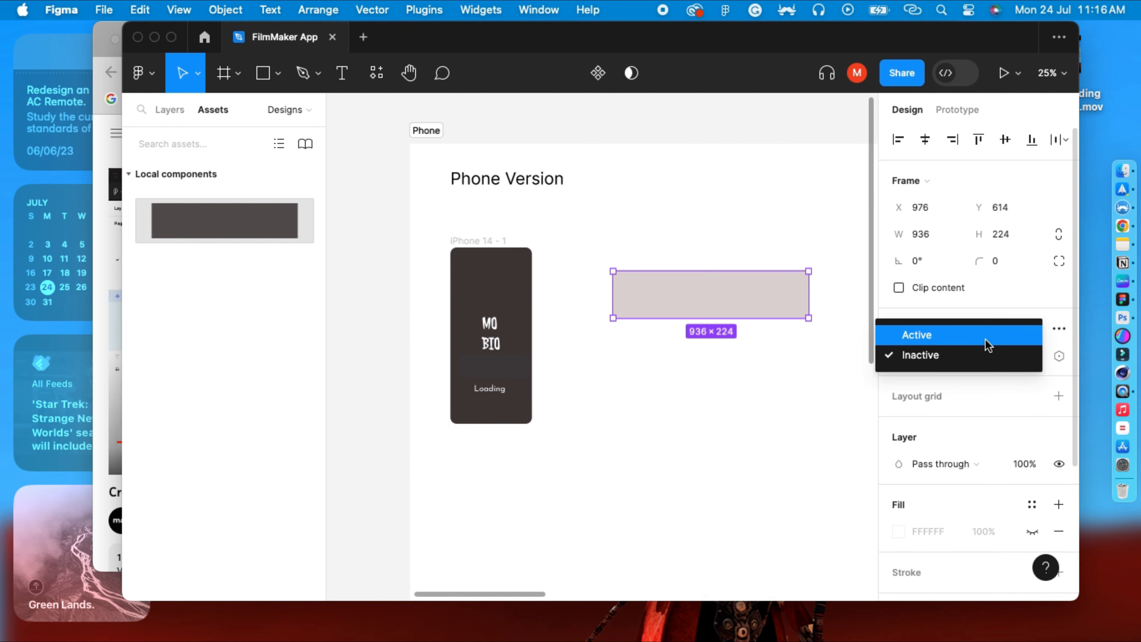
left_click(990, 333)
left_click(773, 405)
left_click(740, 307)
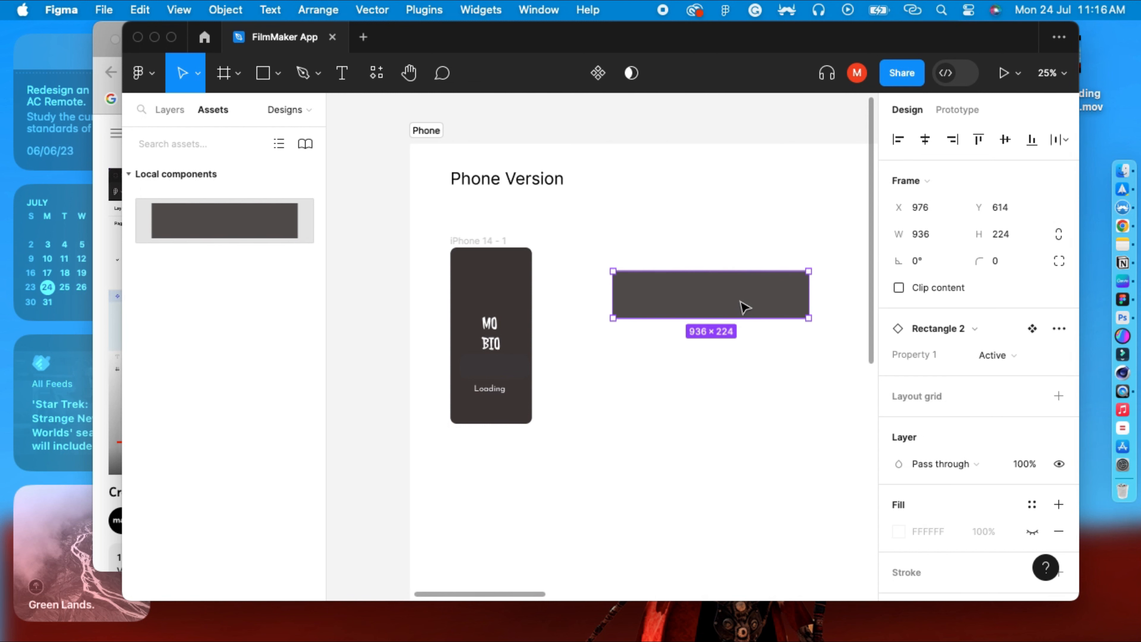
Delete the component instance from beside the phone frame.
left_click(755, 384)
left_click(667, 312)
key("Delete")
left_click(662, 314)
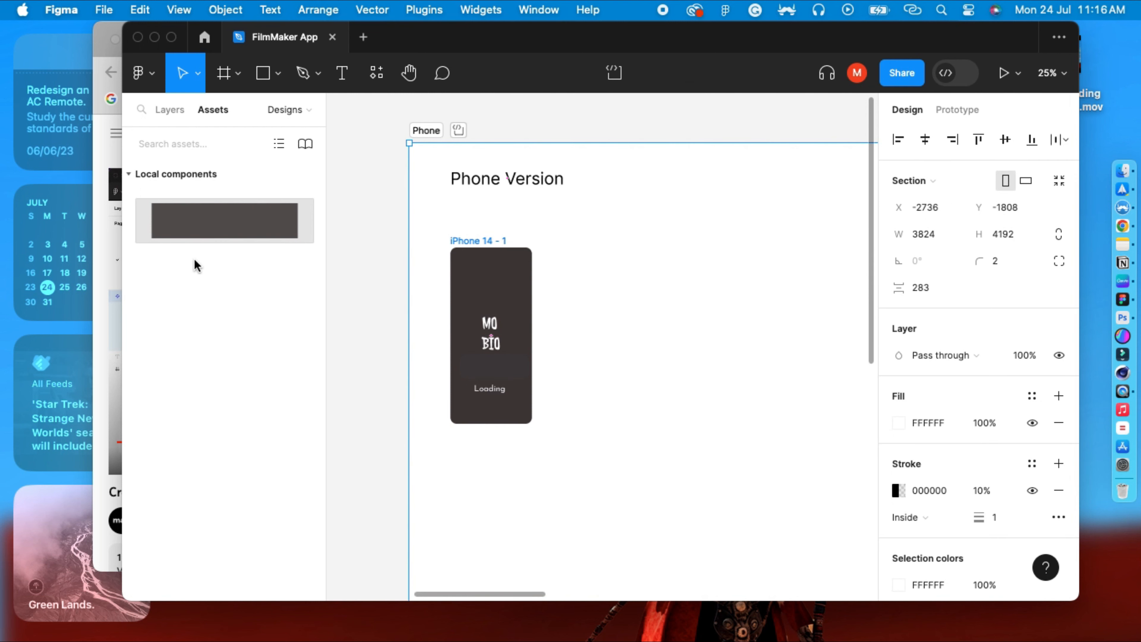
key("minus")
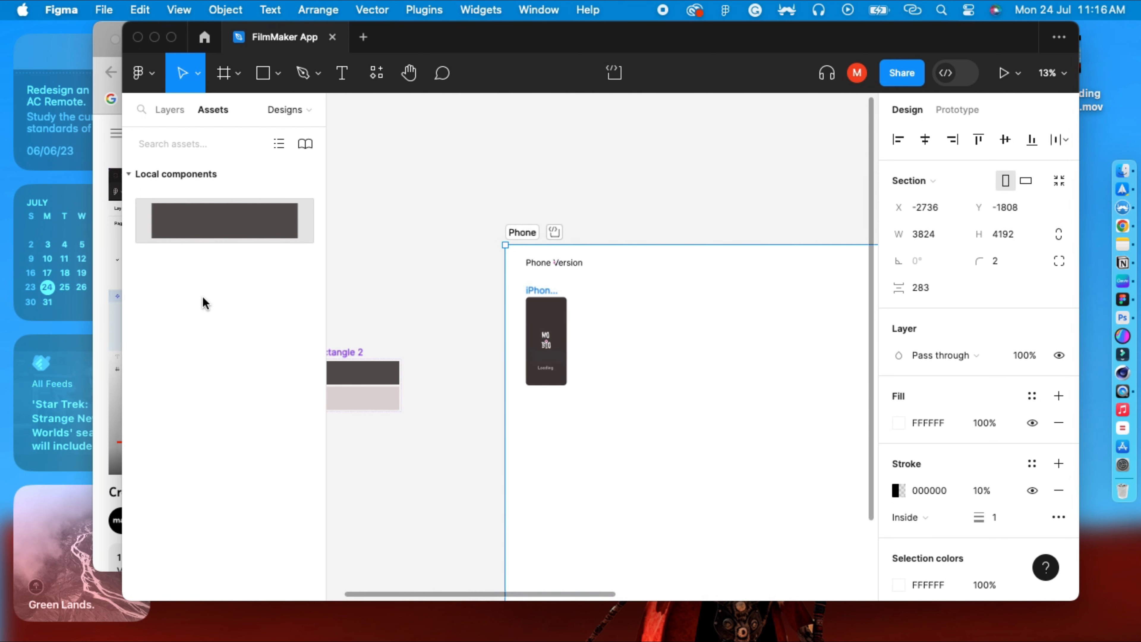
left_click_drag(438, 395, 461, 352)
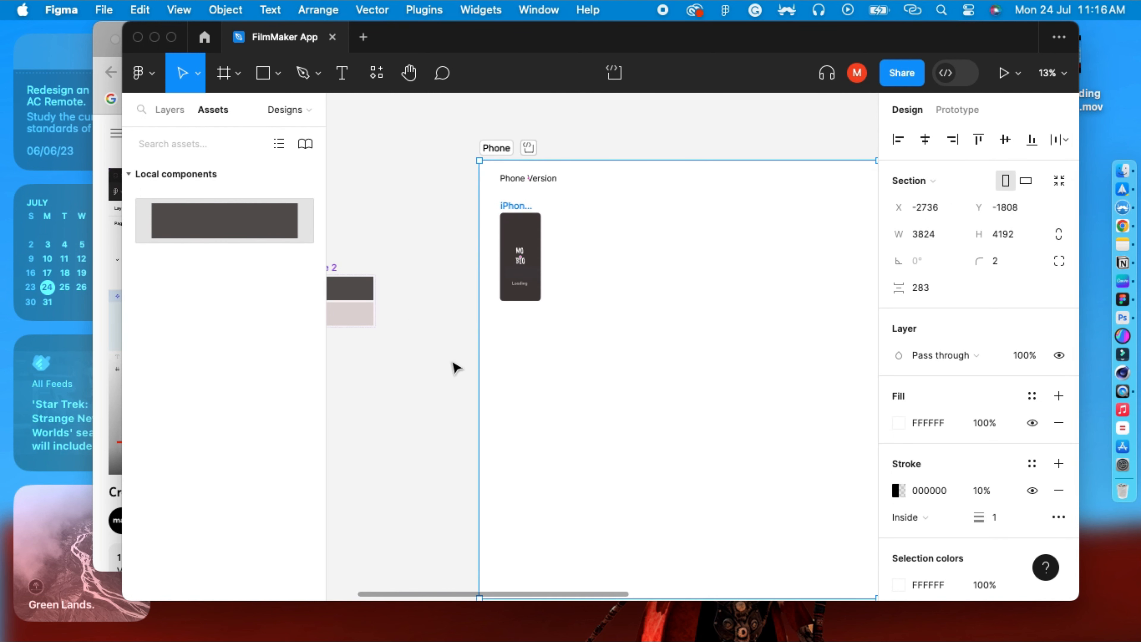
left_click(455, 402)
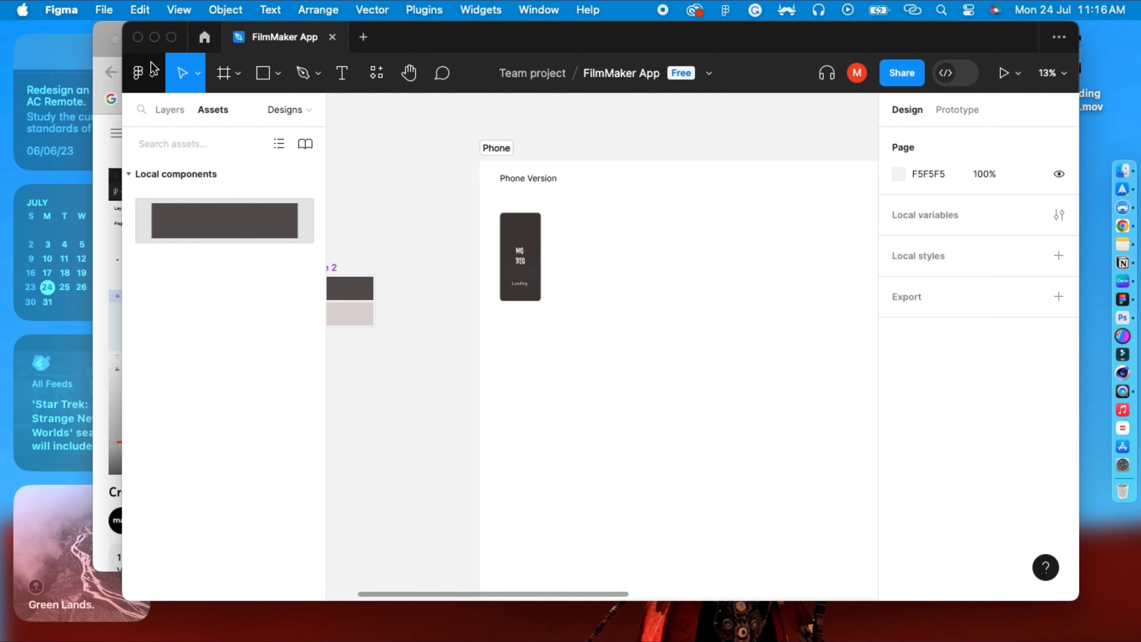
Go to the home screen and open Explore Community.
left_click(143, 73)
left_click(149, 75)
left_click(204, 37)
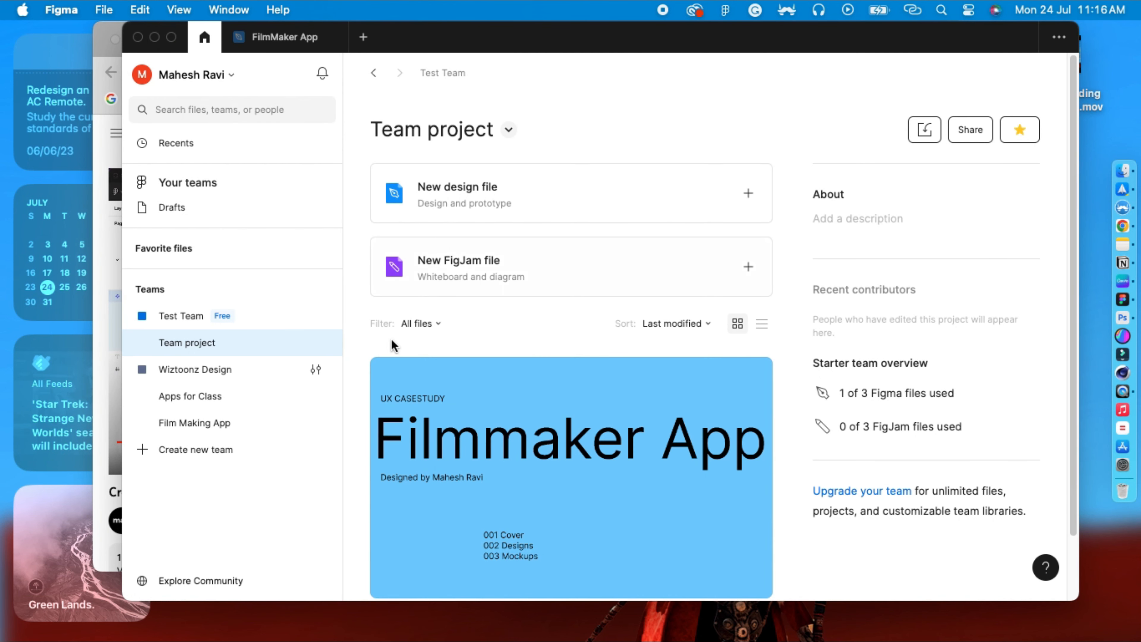
left_click(211, 578)
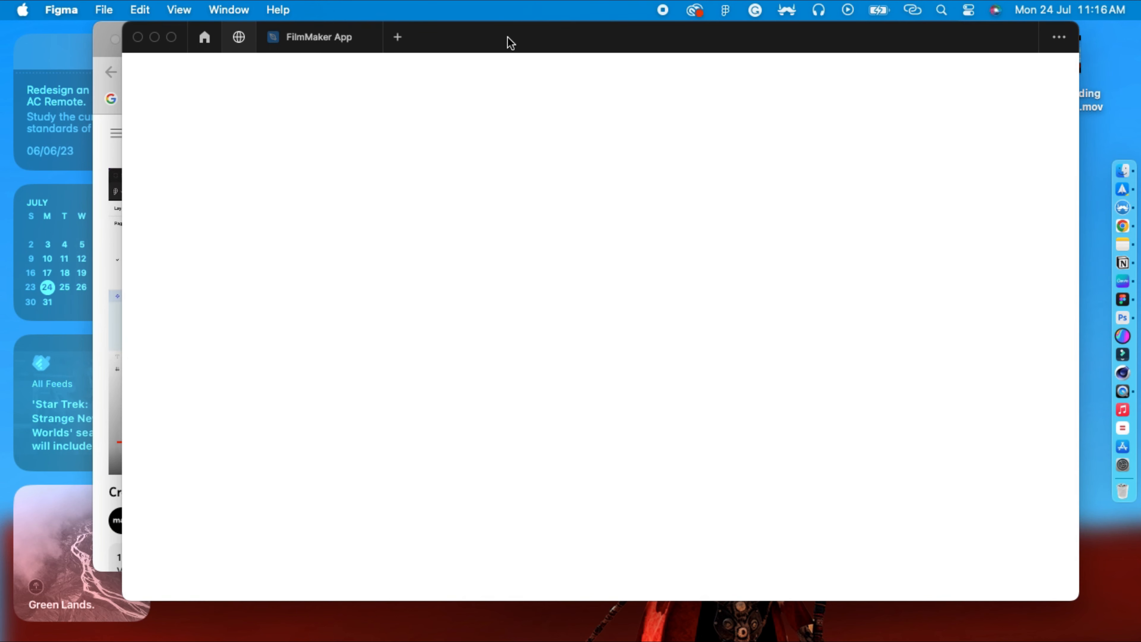
left_click_drag(508, 37, 510, 37)
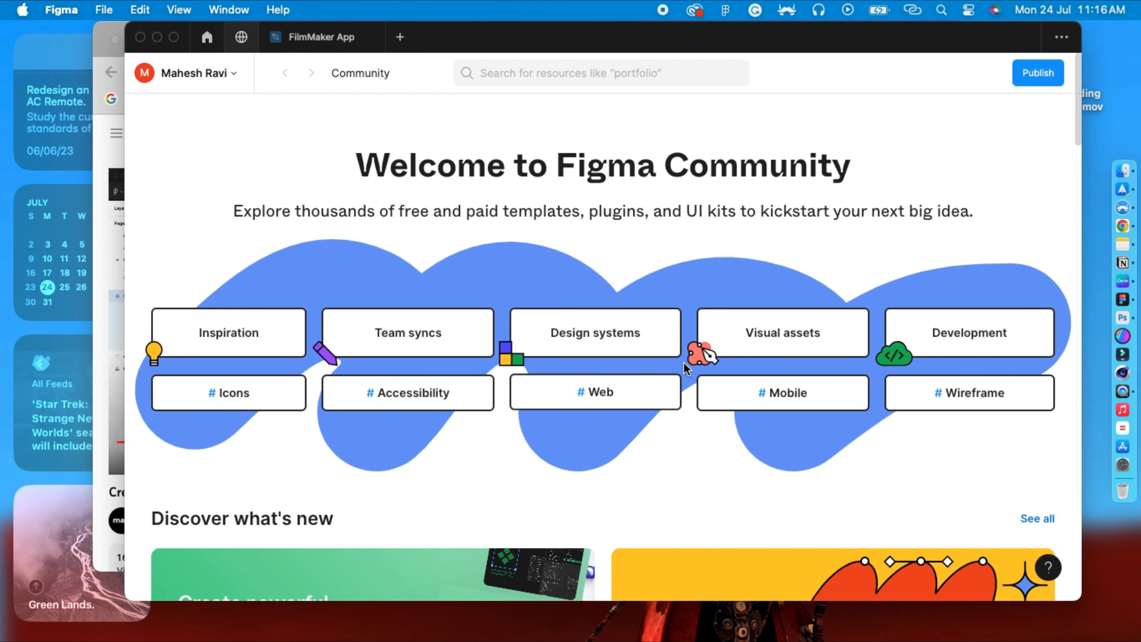
Search the Figma Community for "ui kit".
left_click(571, 78)
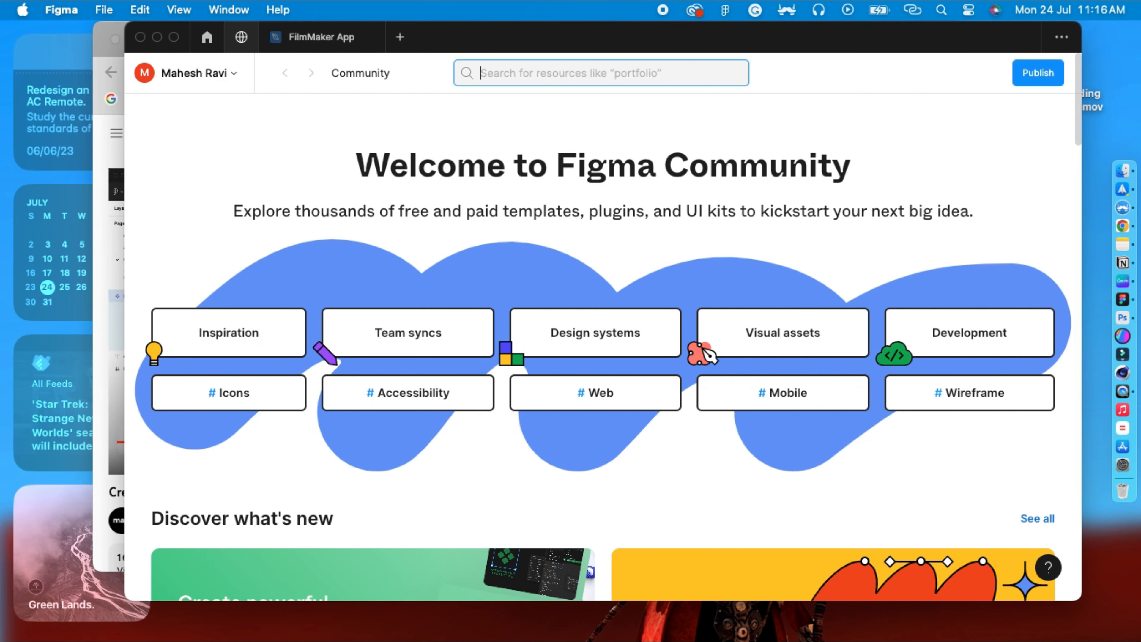
type("ui kit")
key("Return")
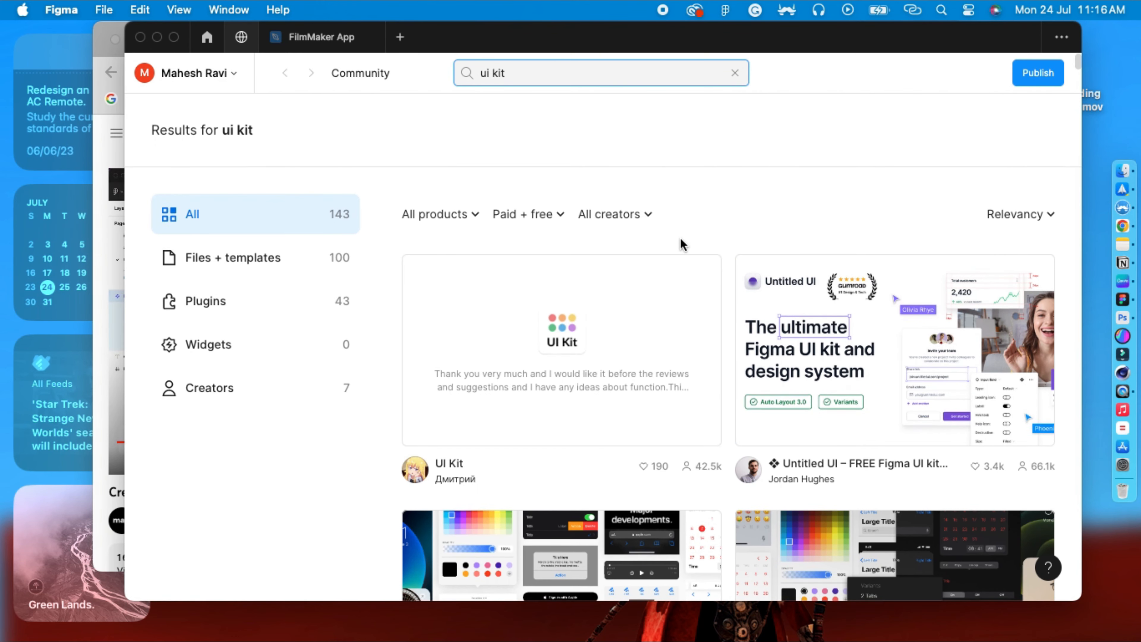
scroll(680, 237, "down", 11)
scroll(680, 237, "up", 11)
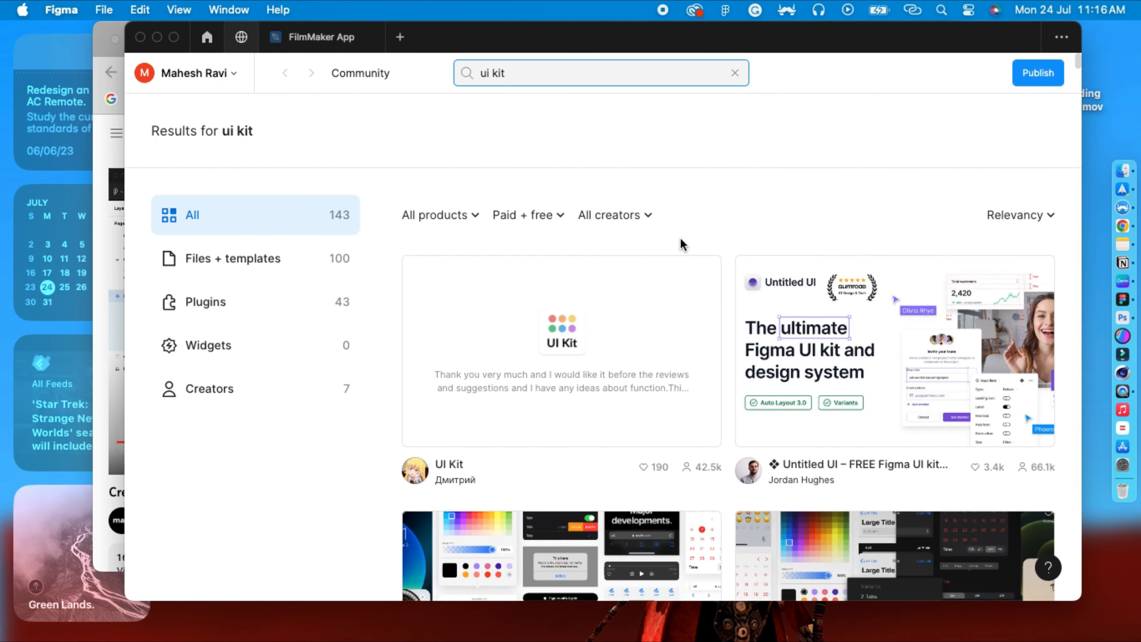
Filter the community search results to free resources only.
left_click(537, 215)
left_click(541, 294)
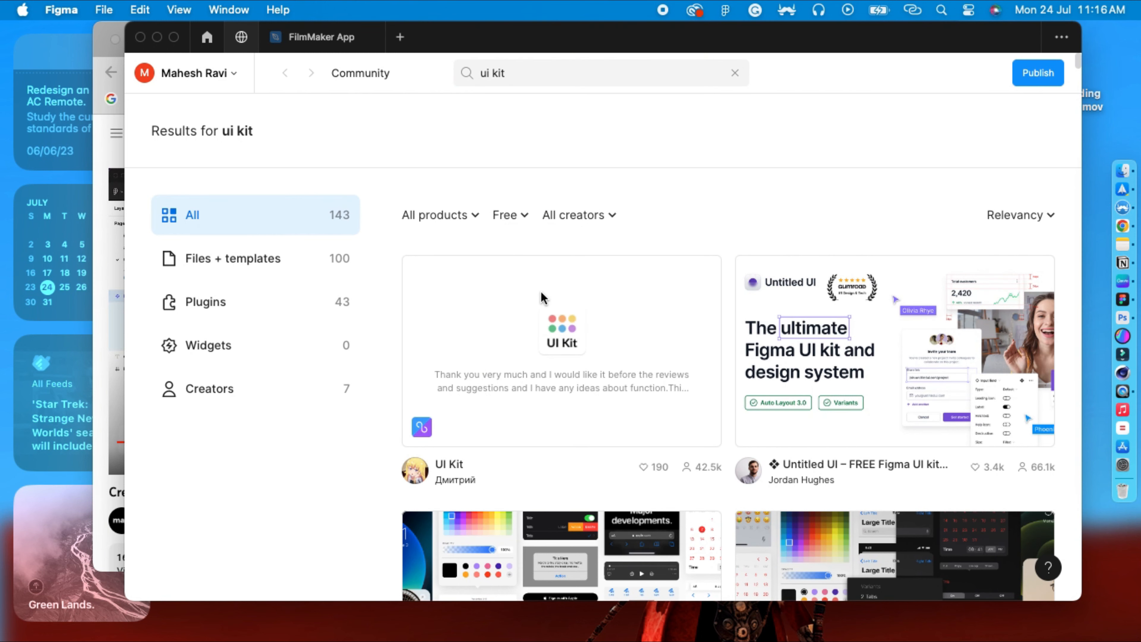
Browse the free results and open the Mobile UI kit by Toni Gemayel in Figma.
scroll(759, 209, "down", 10)
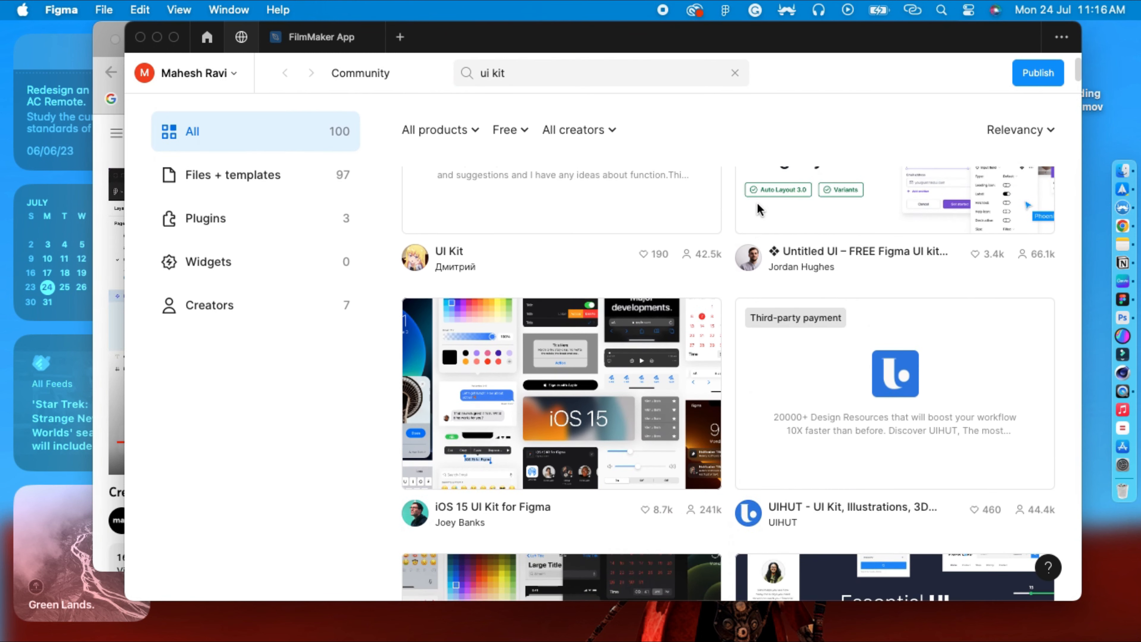
scroll(758, 206, "down", 5)
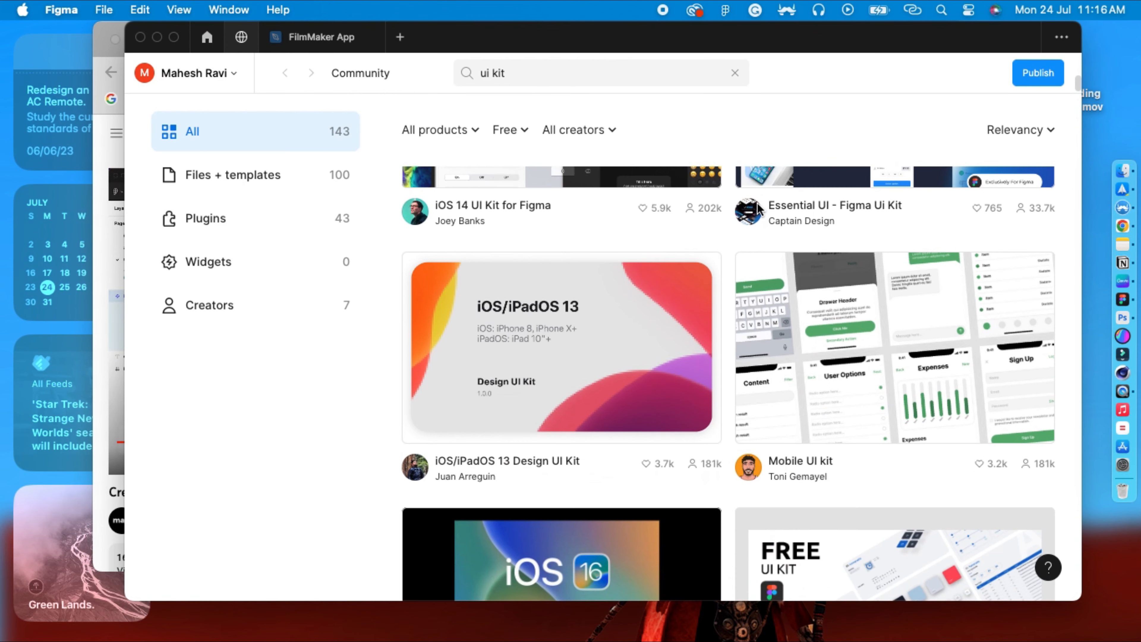
mouse_move(757, 206)
scroll(874, 271, "down", 2)
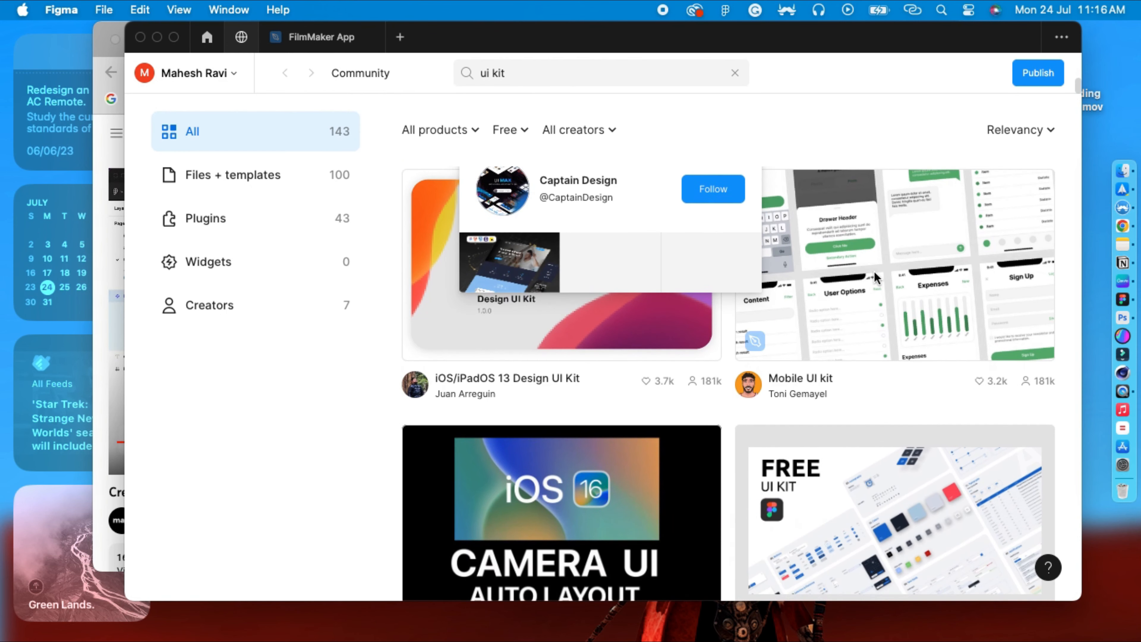
left_click(897, 286)
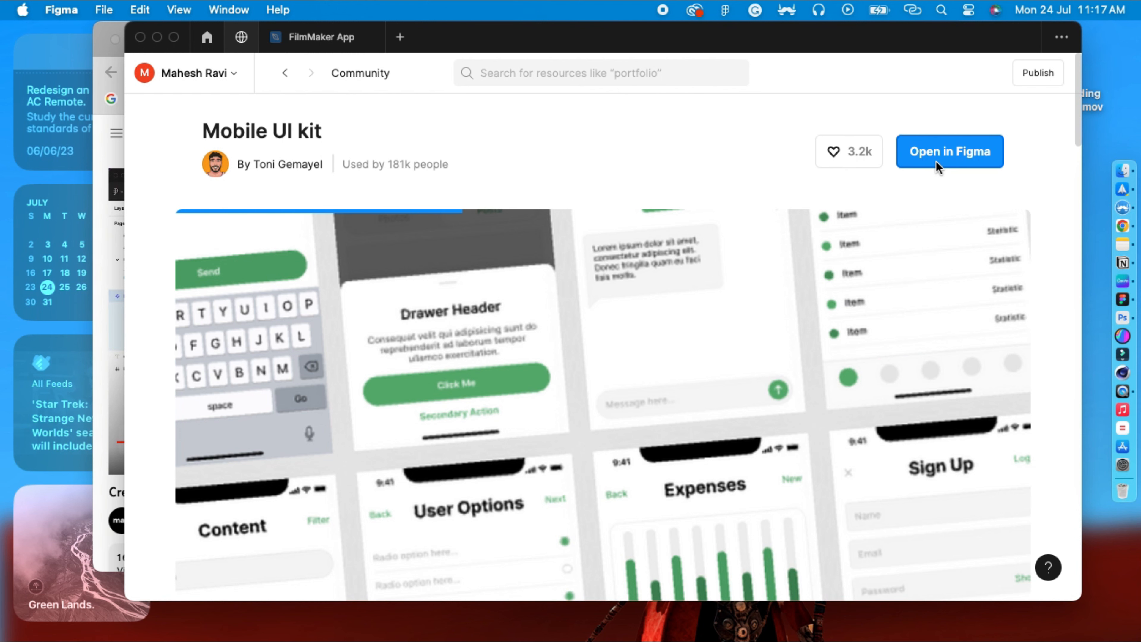
left_click(936, 160)
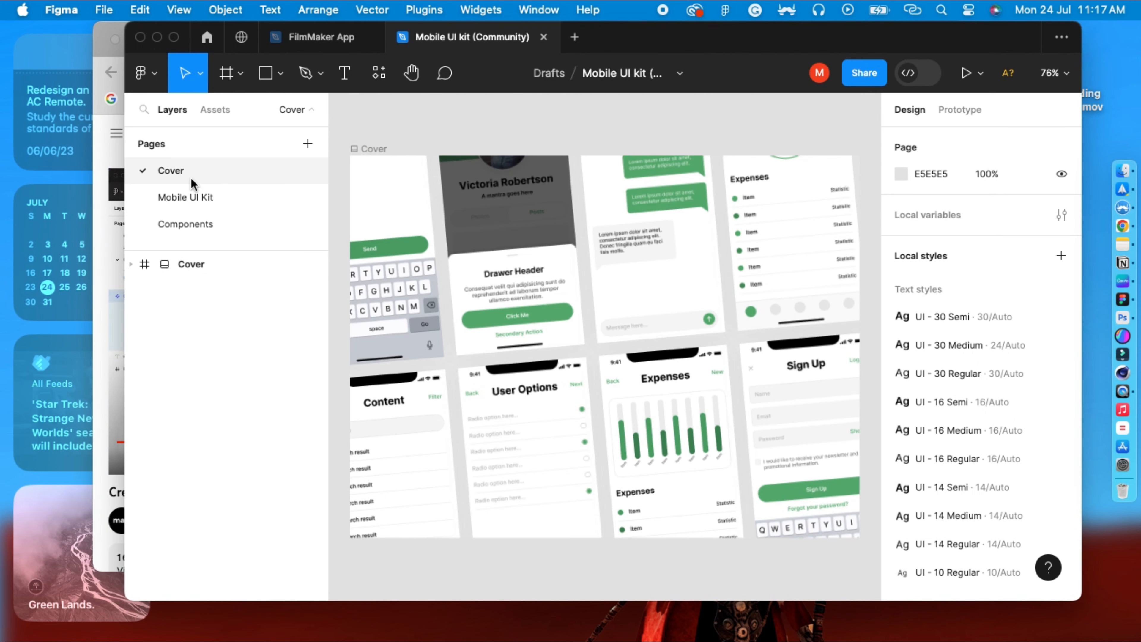
Go to the kit's Components page and select the Data/Mobile Graph component from its local assets.
left_click(193, 197)
left_click(197, 219)
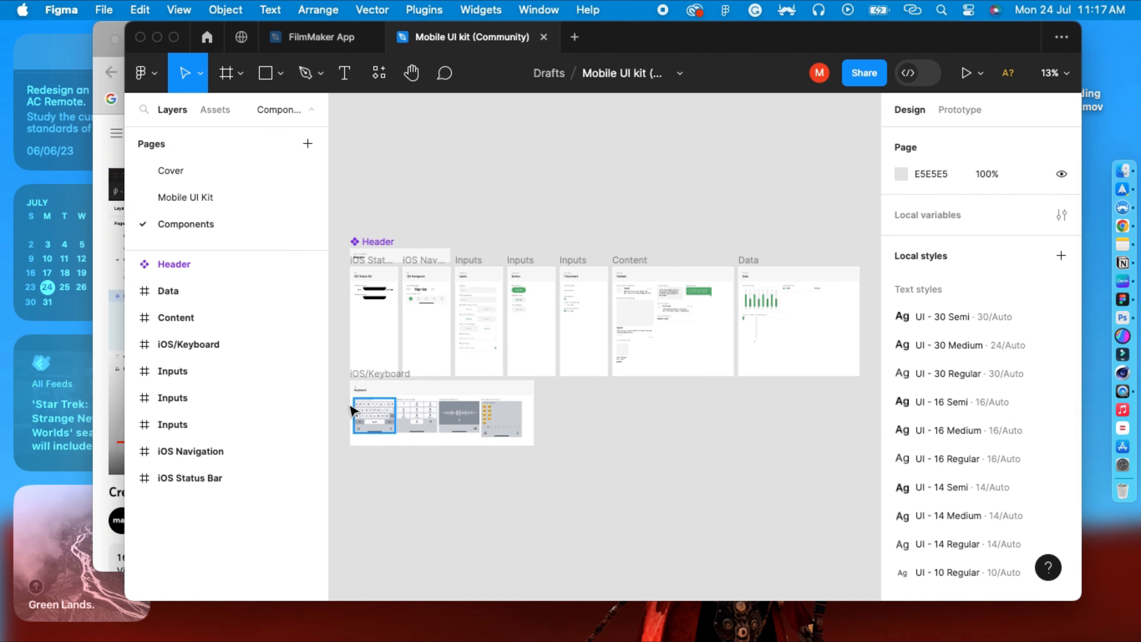
left_click(210, 113)
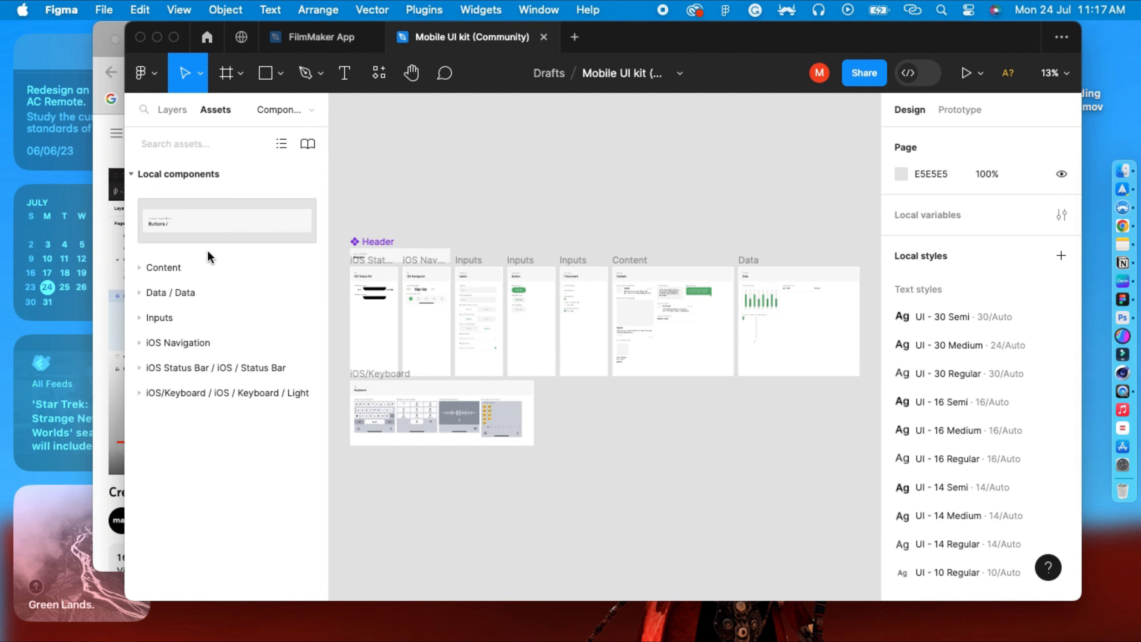
left_click(140, 268)
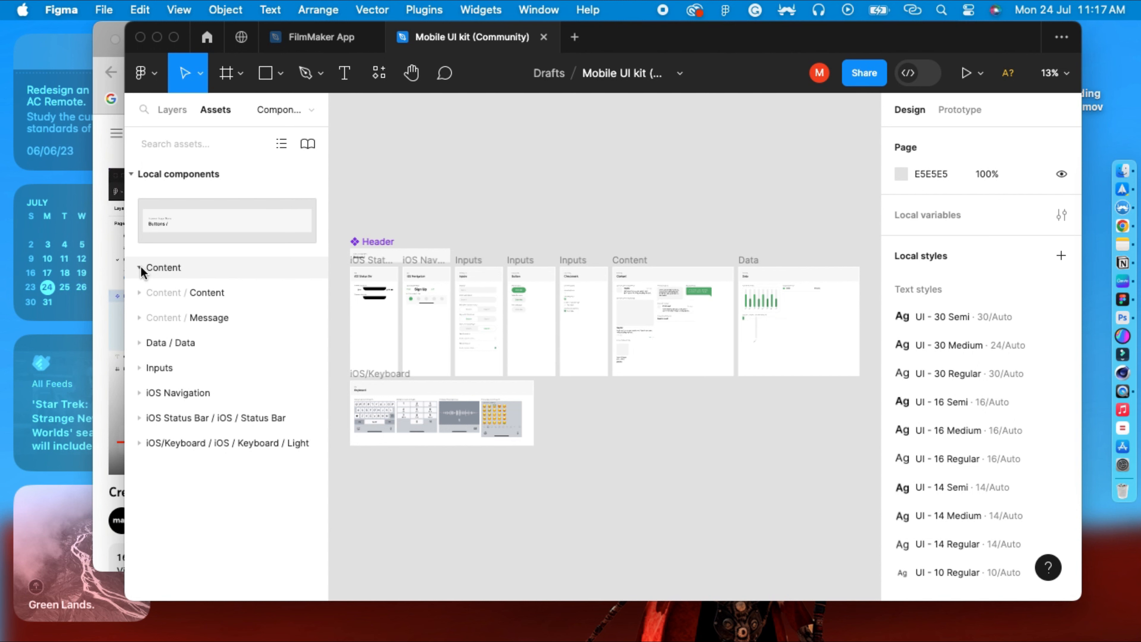
left_click(171, 343)
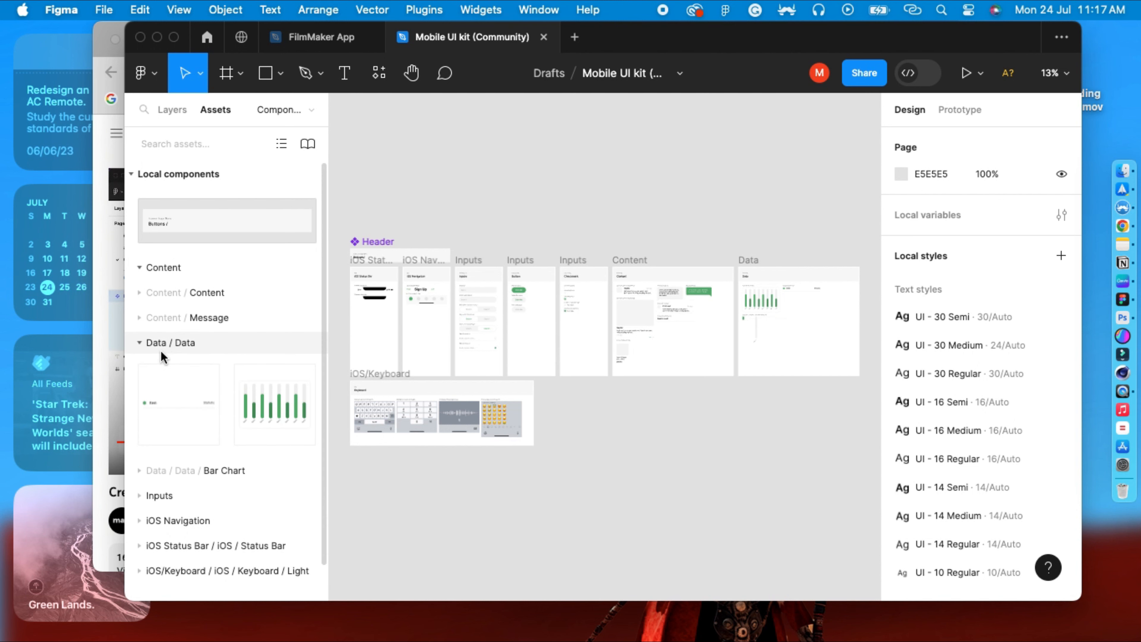
left_click(285, 409)
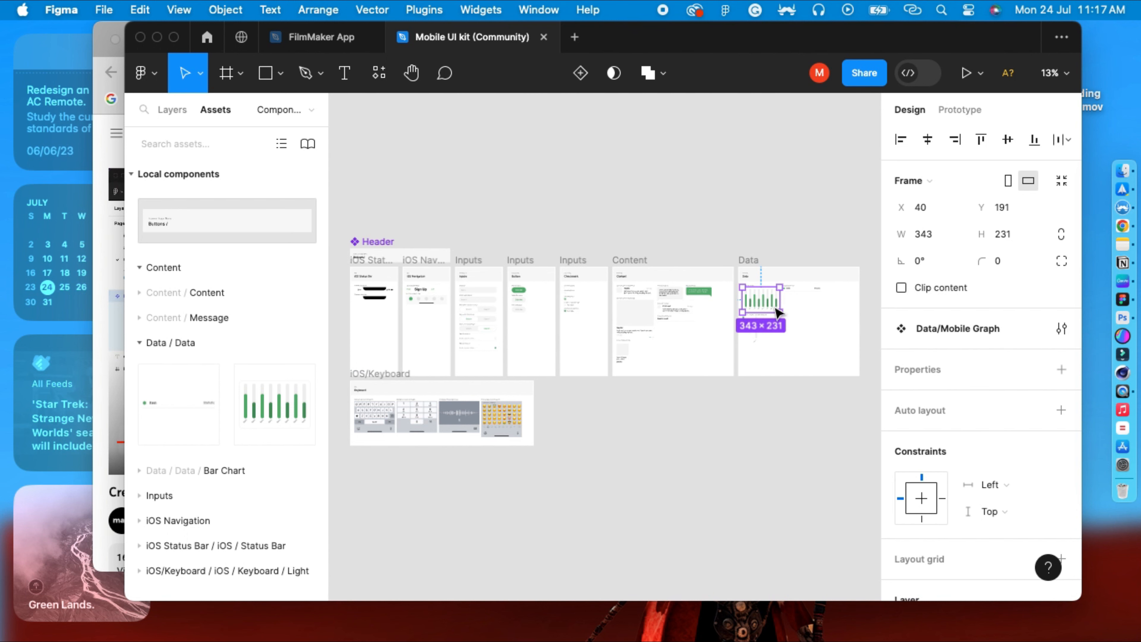
Switch back to the FilmMaker App file and paste the Data/Mobile Graph component onto the canvas.
left_click(321, 38)
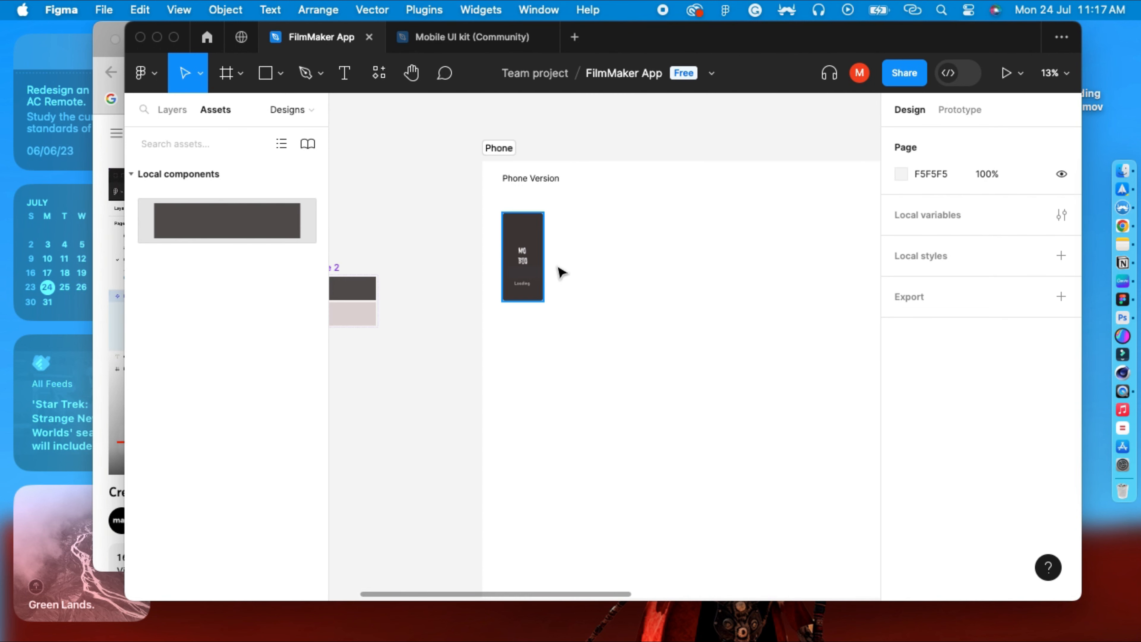
left_click(586, 296)
key("cmd+v")
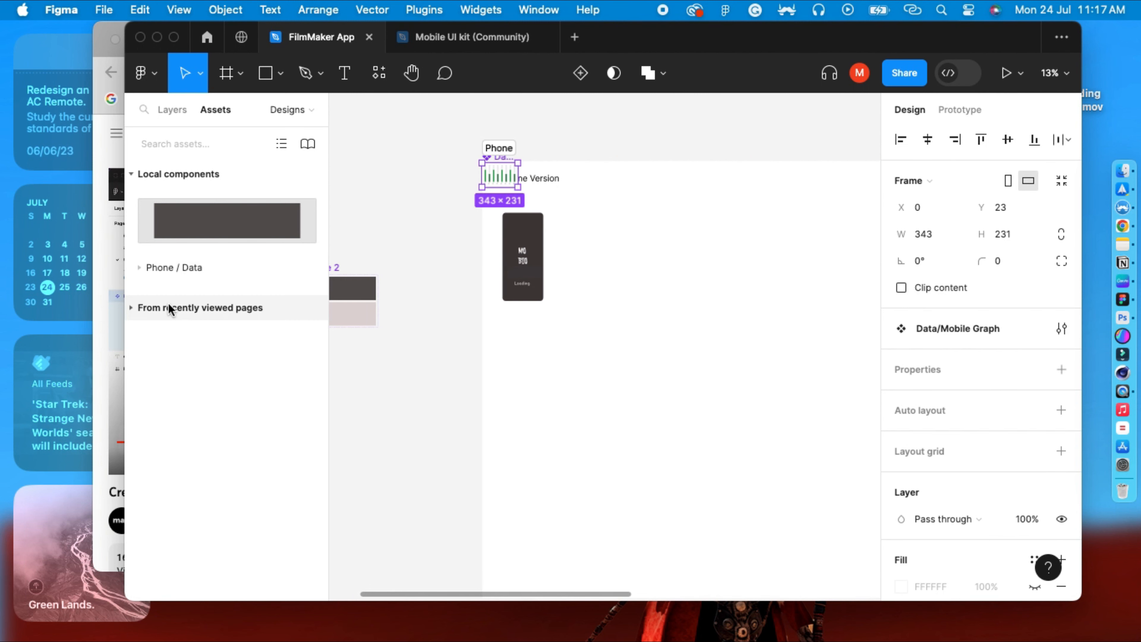
Move the Data/Mobile Graph component out of the Phone section to the canvas beside the Rectangle 2 component.
left_click(139, 267)
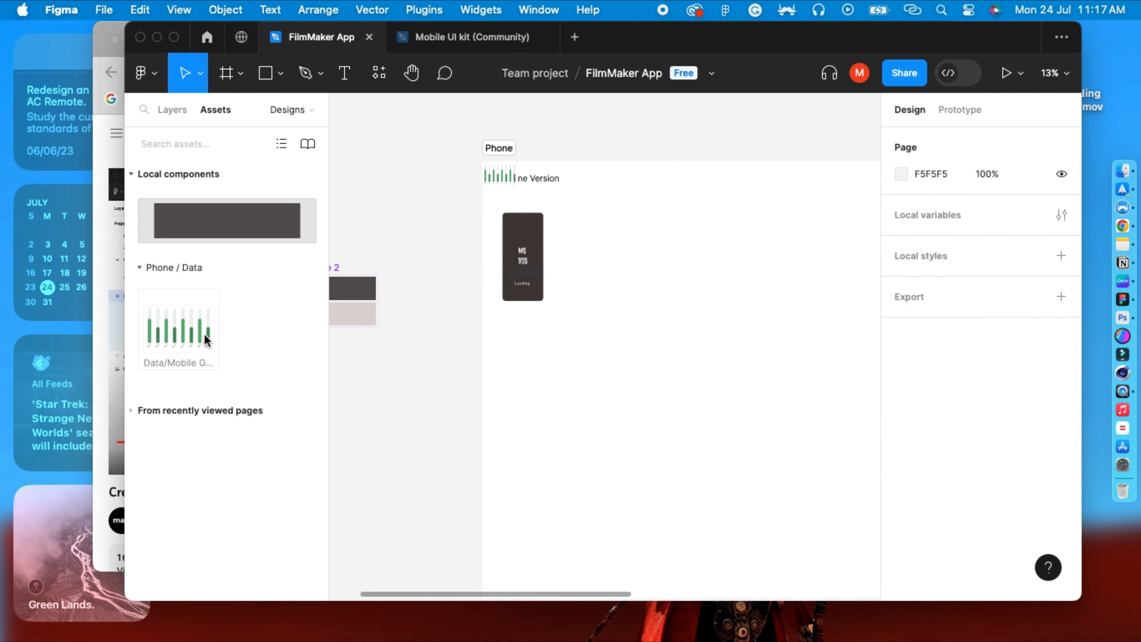
left_click_drag(206, 337, 376, 244)
left_click(455, 341)
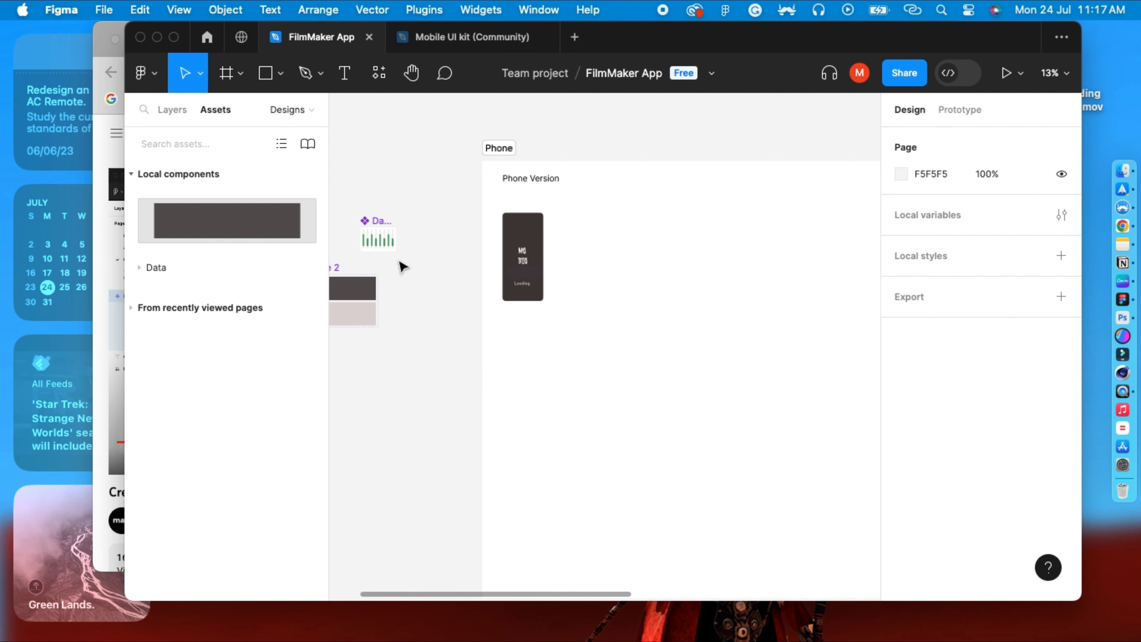
left_click_drag(386, 243, 369, 238)
left_click(433, 255)
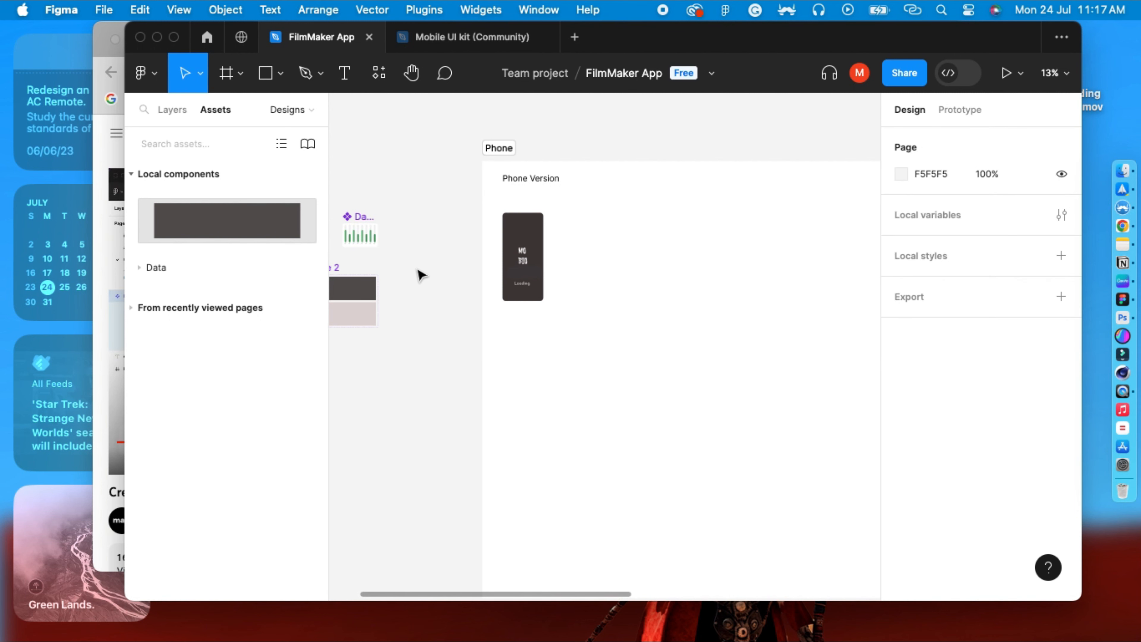
Show the layers list and zoom out to view the whole Designs page.
left_click(182, 110)
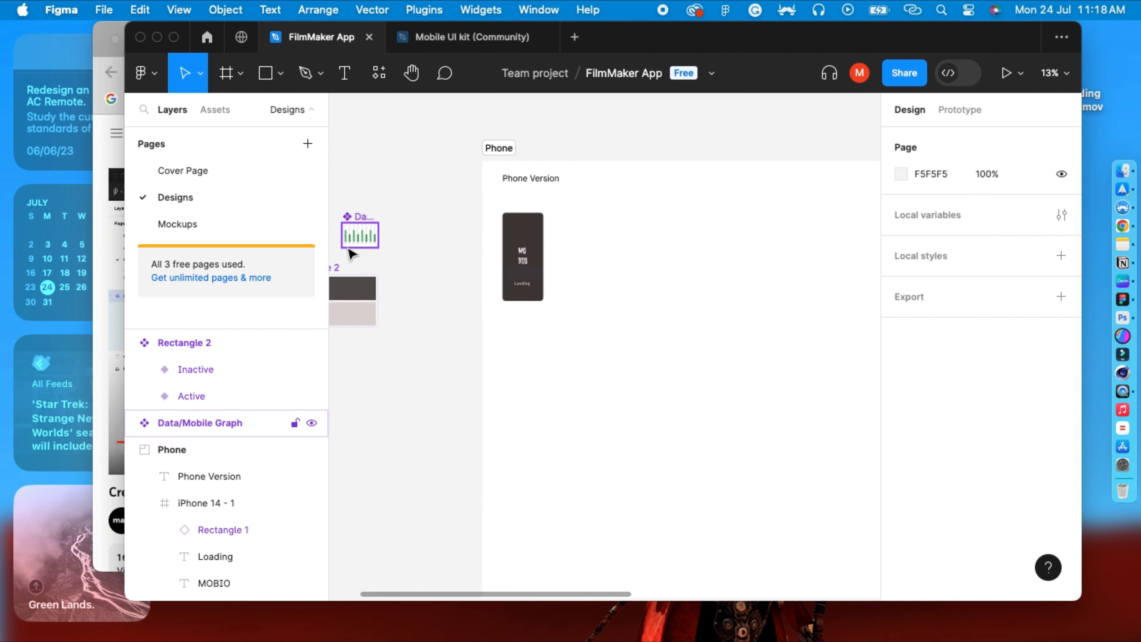
key("super+minus")
key("space")
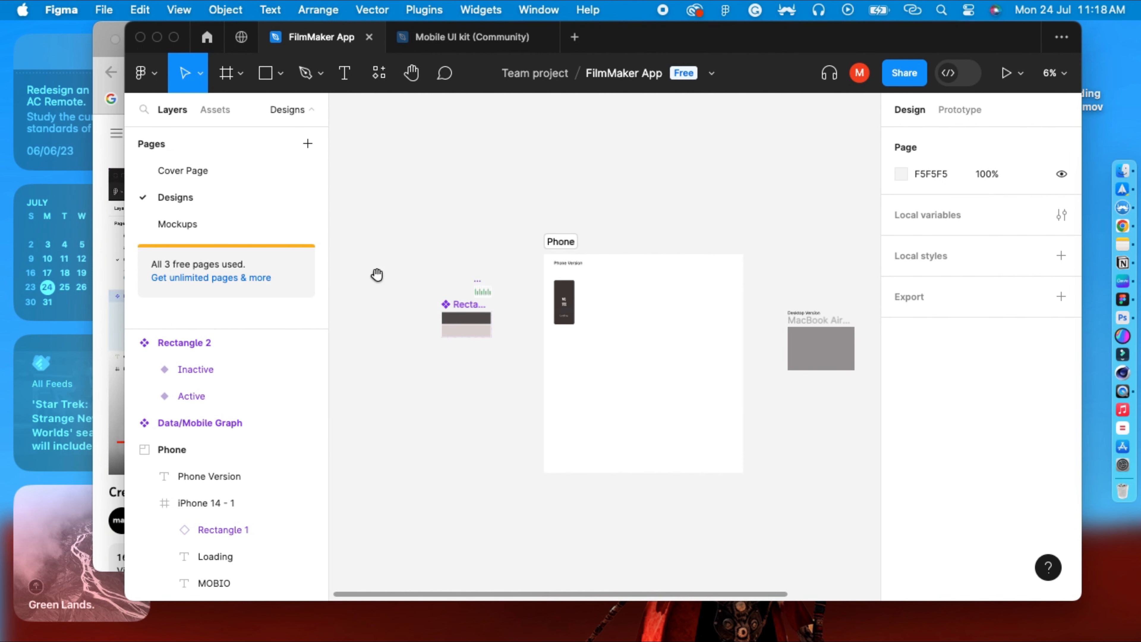
left_click_drag(448, 403, 381, 363)
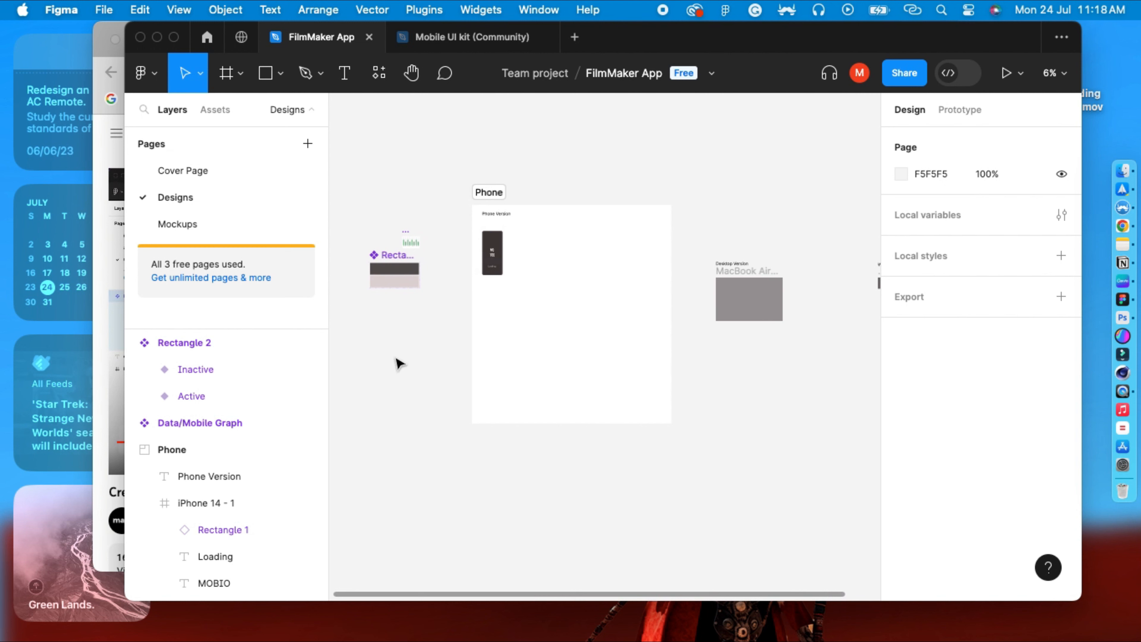